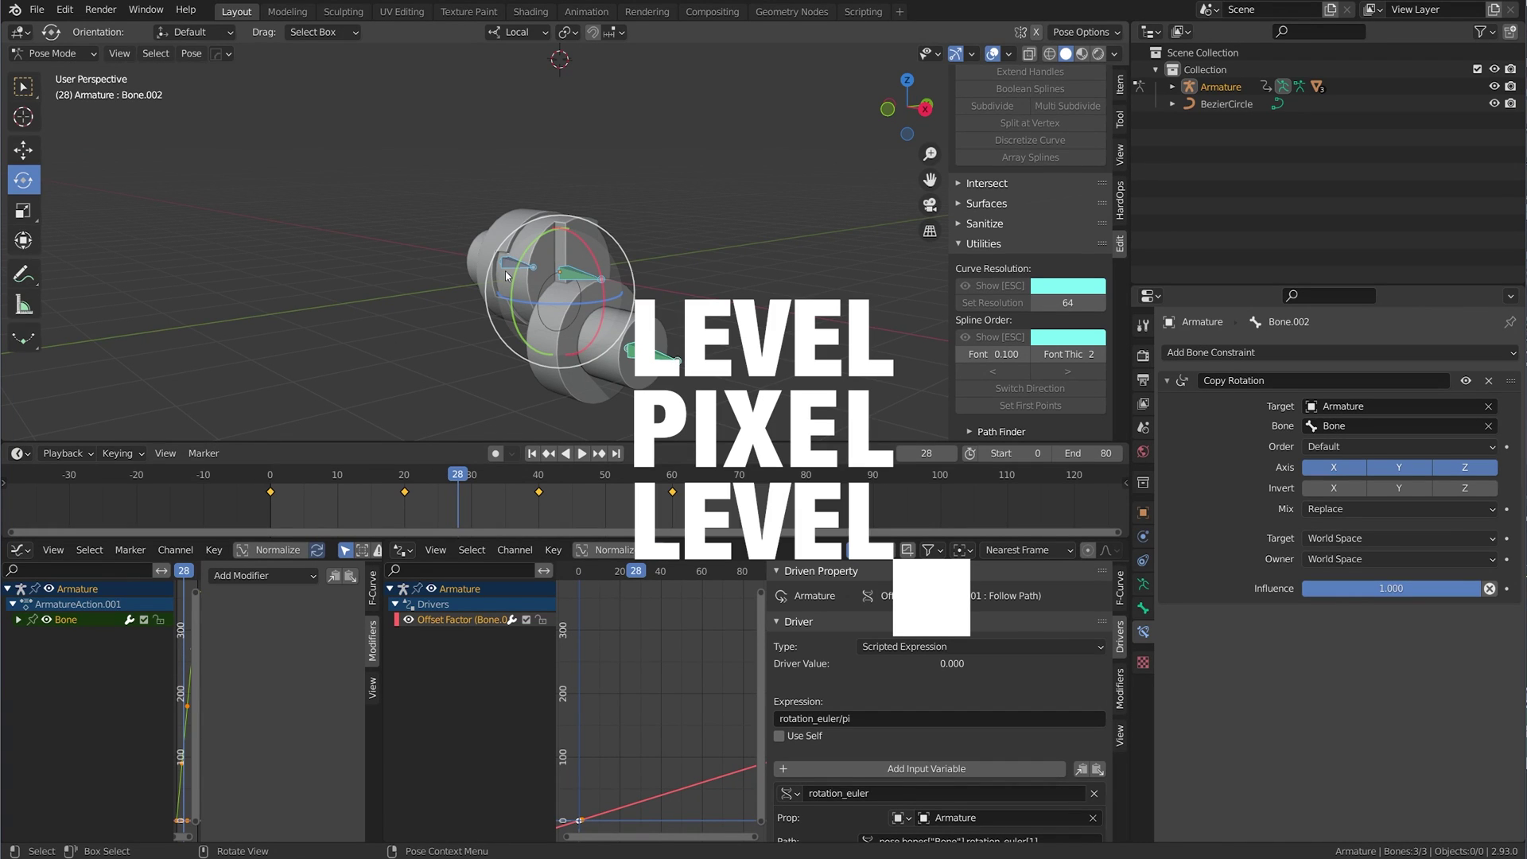
key("space")
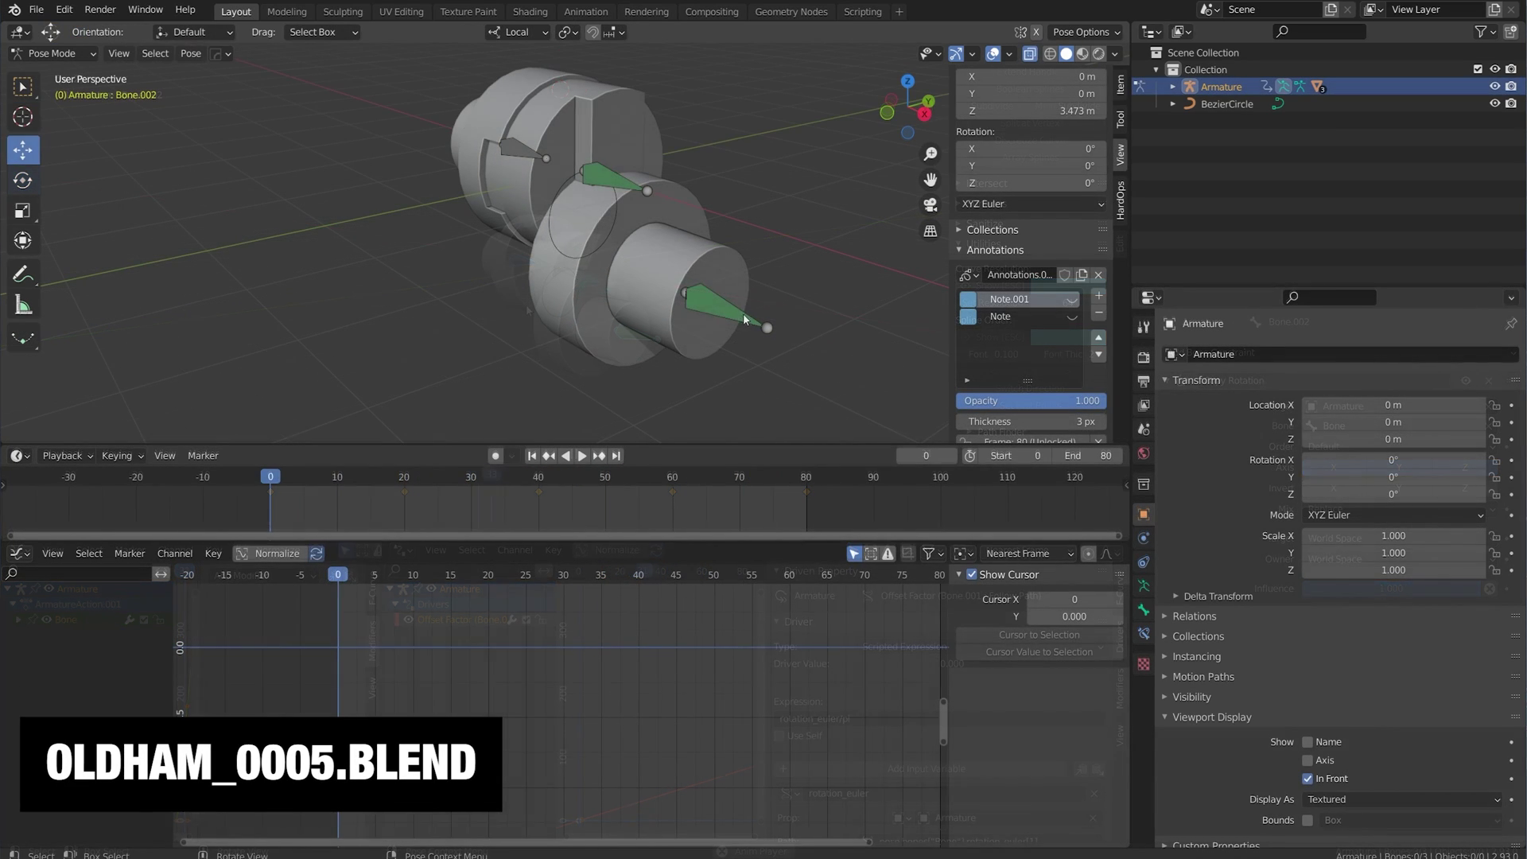
key("g")
key("z")
key("z")
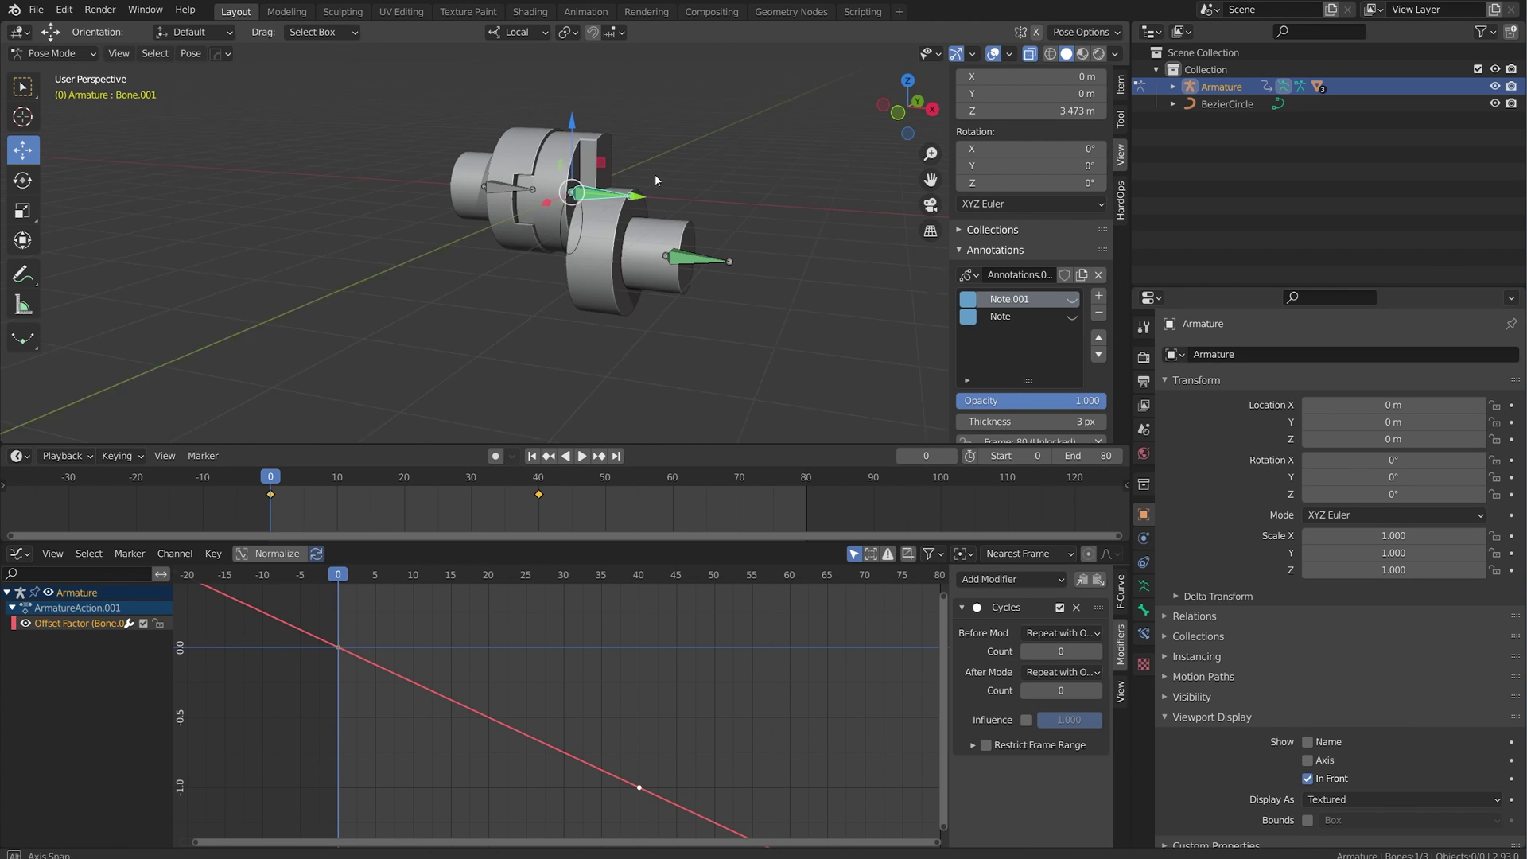
Duplicate the bone on the offset end shaft in place and scale the copy up from its base in Edit Mode.
left_click(705, 264)
key("g")
right_click(704, 265)
key("Tab")
scroll(705, 265, "up", 2)
mouse_move(704, 265)
middle_mouse_down()
mouse_move(636, 253)
mouse_move(700, 239)
middle_mouse_up()
key("shift+d")
right_click(637, 251)
left_click(545, 31)
left_click(580, 89)
key("s")
left_click(869, 280)
Turn on X-ray display and delete the Copy Rotation constraint from the enlarged bone Bone.003 in Pose Mode.
key("Tab")
key("alt+z")
left_click(928, 282)
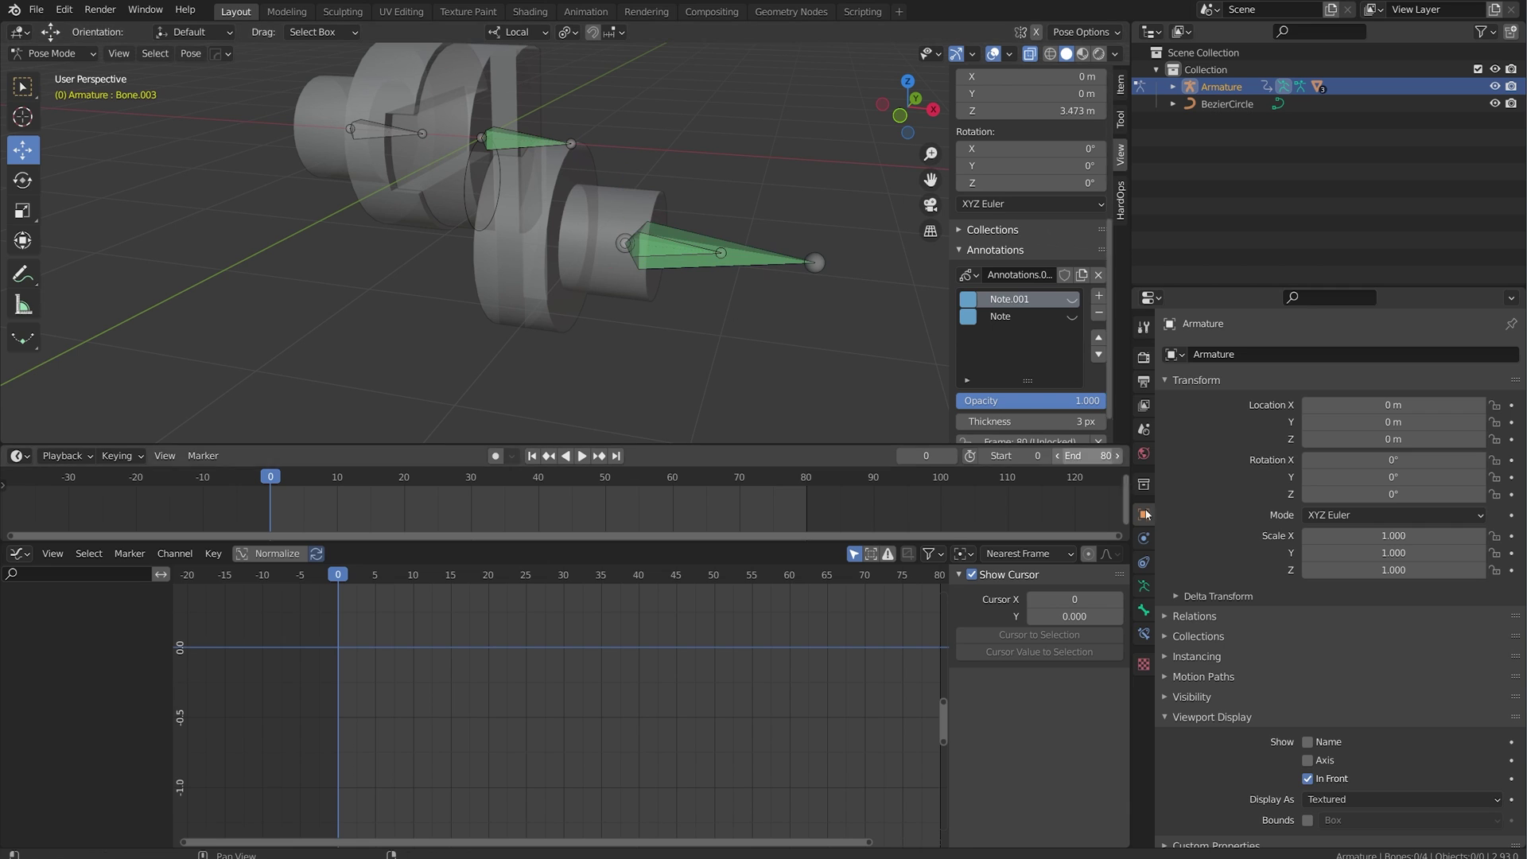
left_click(1143, 634)
left_click(1490, 383)
Parent Bone.002 to the larger Bone.003 in Edit Mode with Keep Offset and return to Pose Mode.
middle_click_drag(827, 253, 726, 266)
left_click(726, 266)
left_click(728, 265)
key("g")
right_click(732, 271)
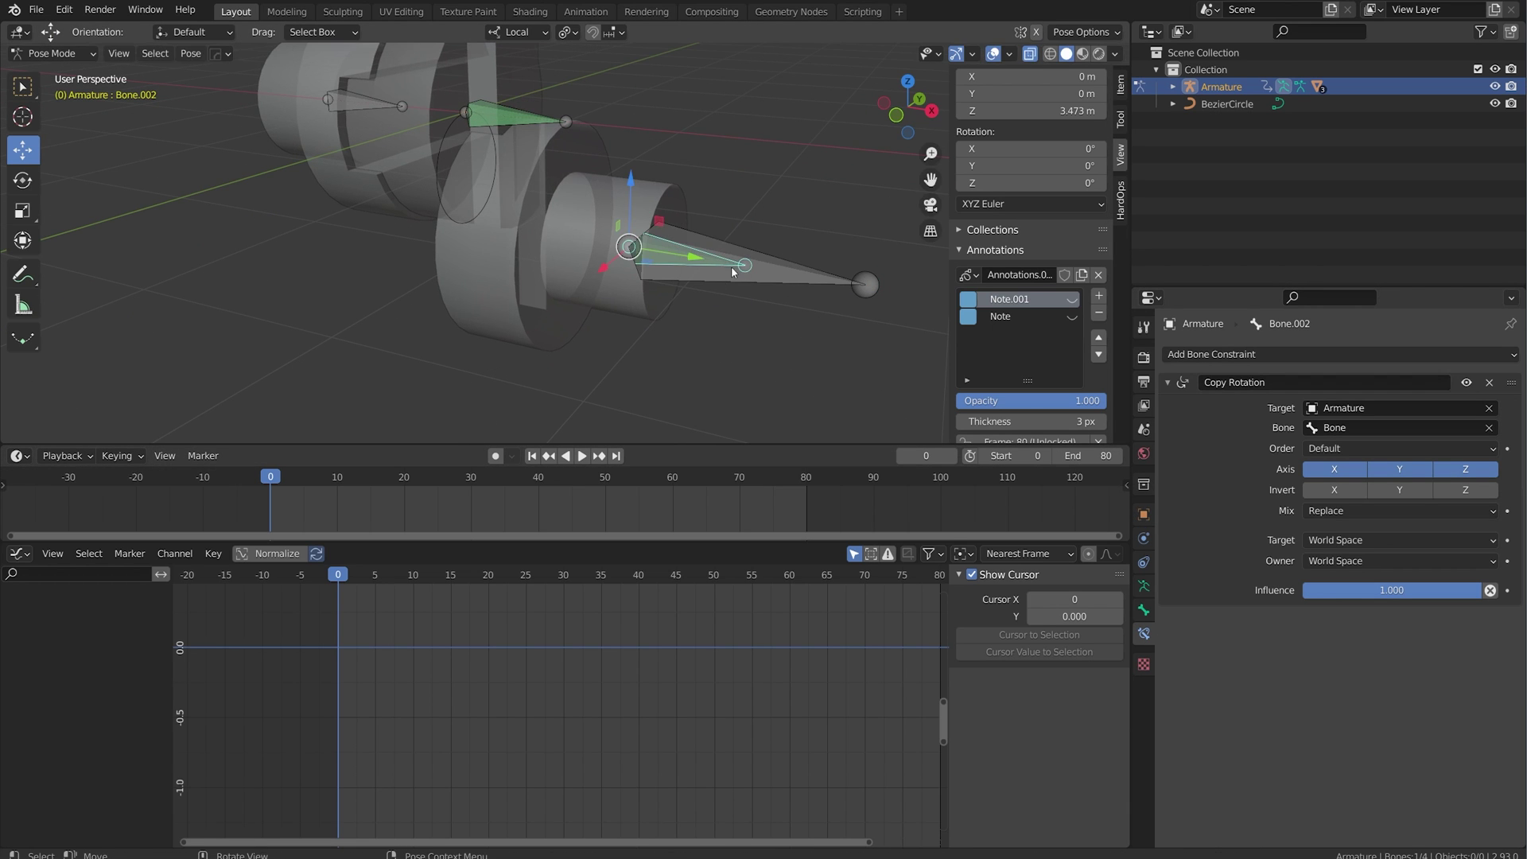
left_click(843, 277, "shift")
key("Tab")
key("ctrl+p")
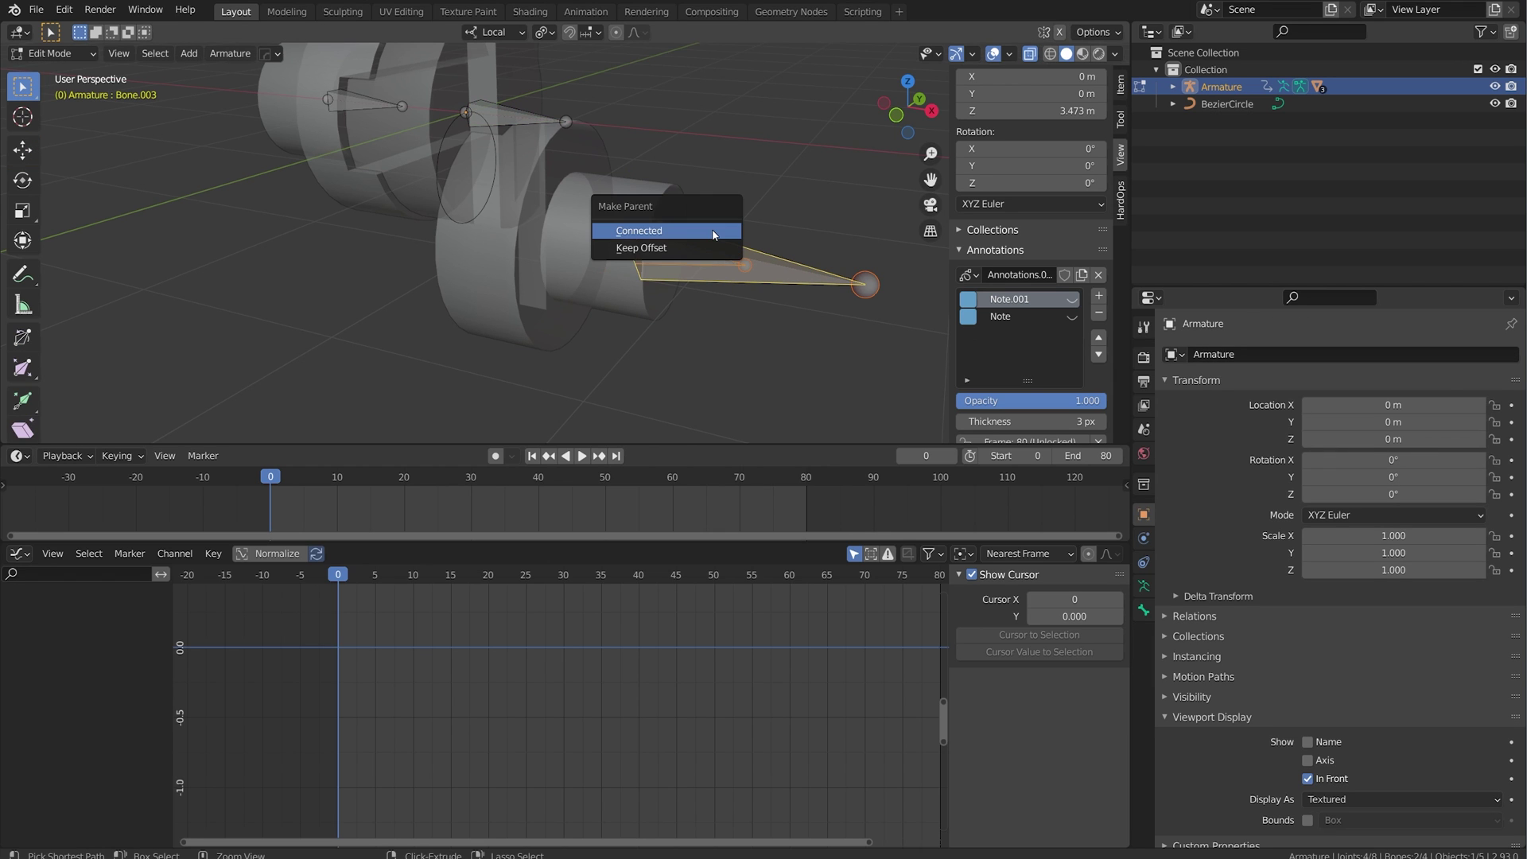
left_click(703, 256)
key("Tab")
scroll(760, 255, "down", 3)
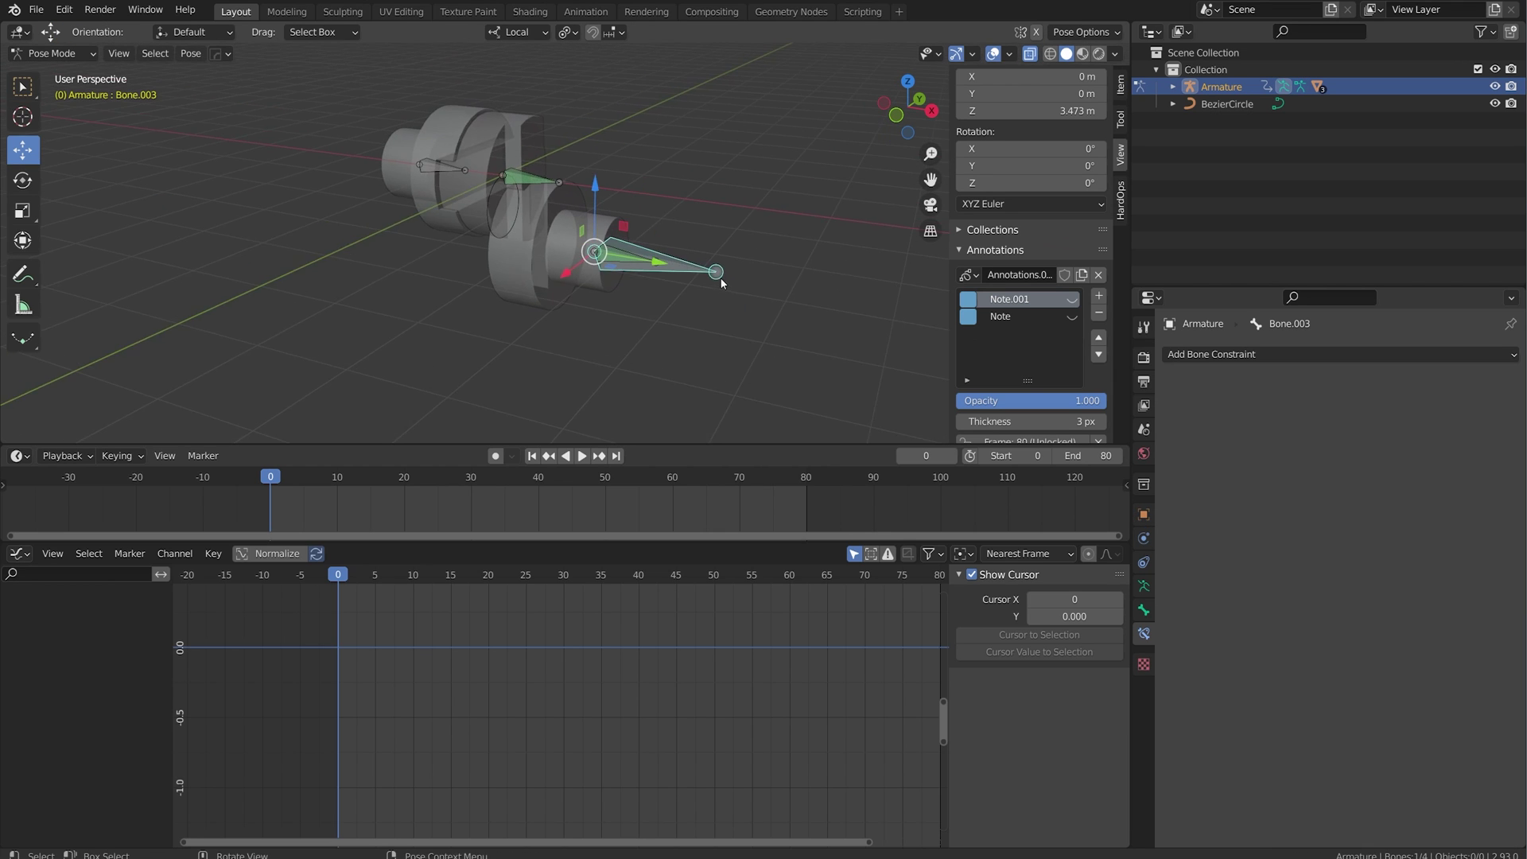
Test the rig by shifting Bone.003 vertically along its Z axis and playing the animation.
scroll(664, 254, "up", 3)
mouse_move(599, 191)
left_mouse_down()
mouse_move(601, 253)
mouse_move(600, 137)
mouse_move(601, 221)
left_mouse_up()
key("space")
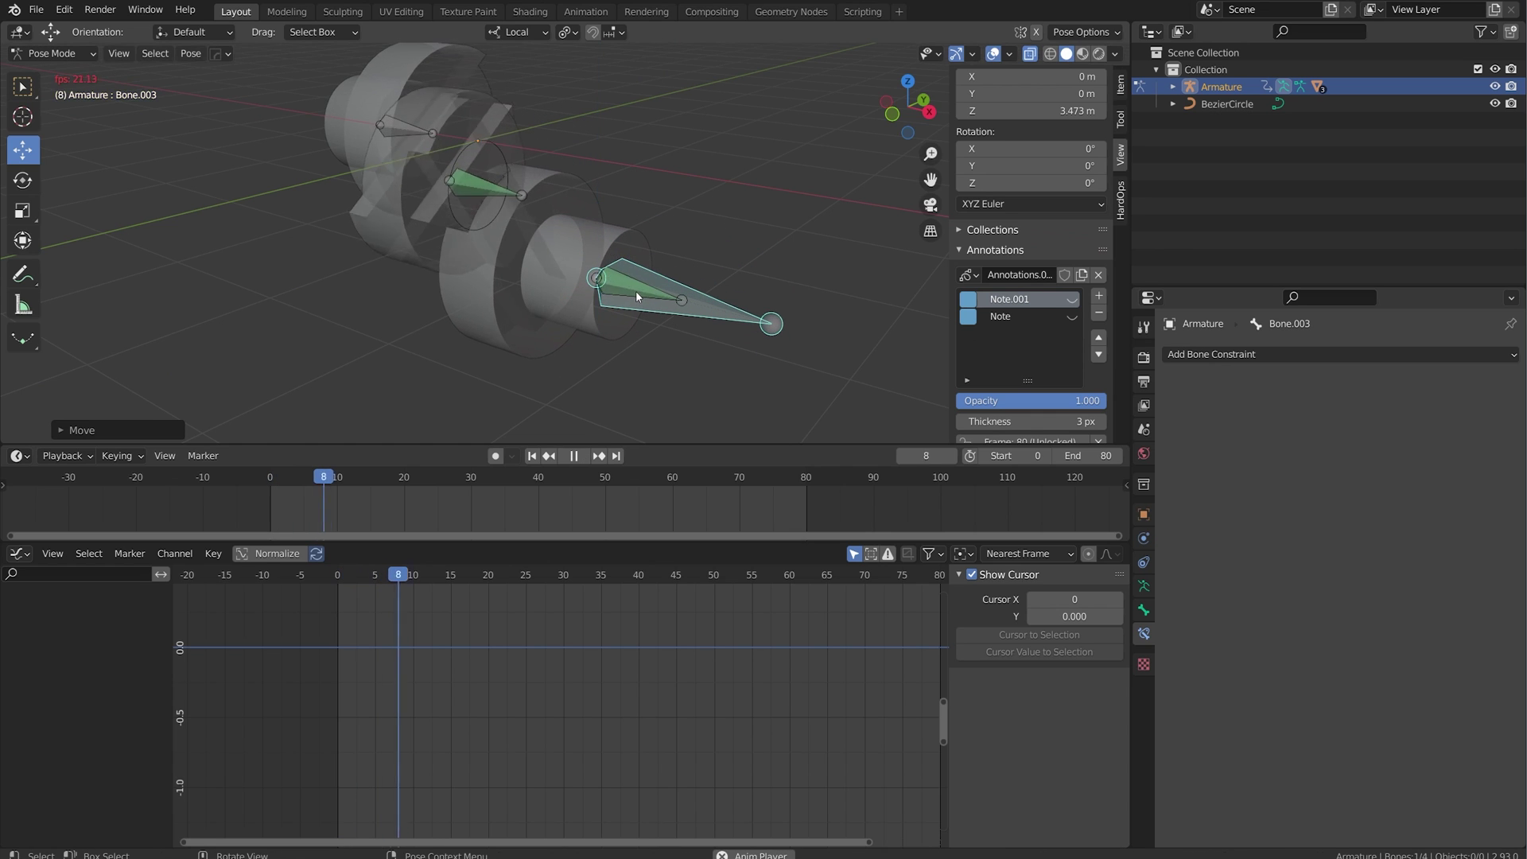
middle_click_drag(636, 290, 538, 279)
key("space")
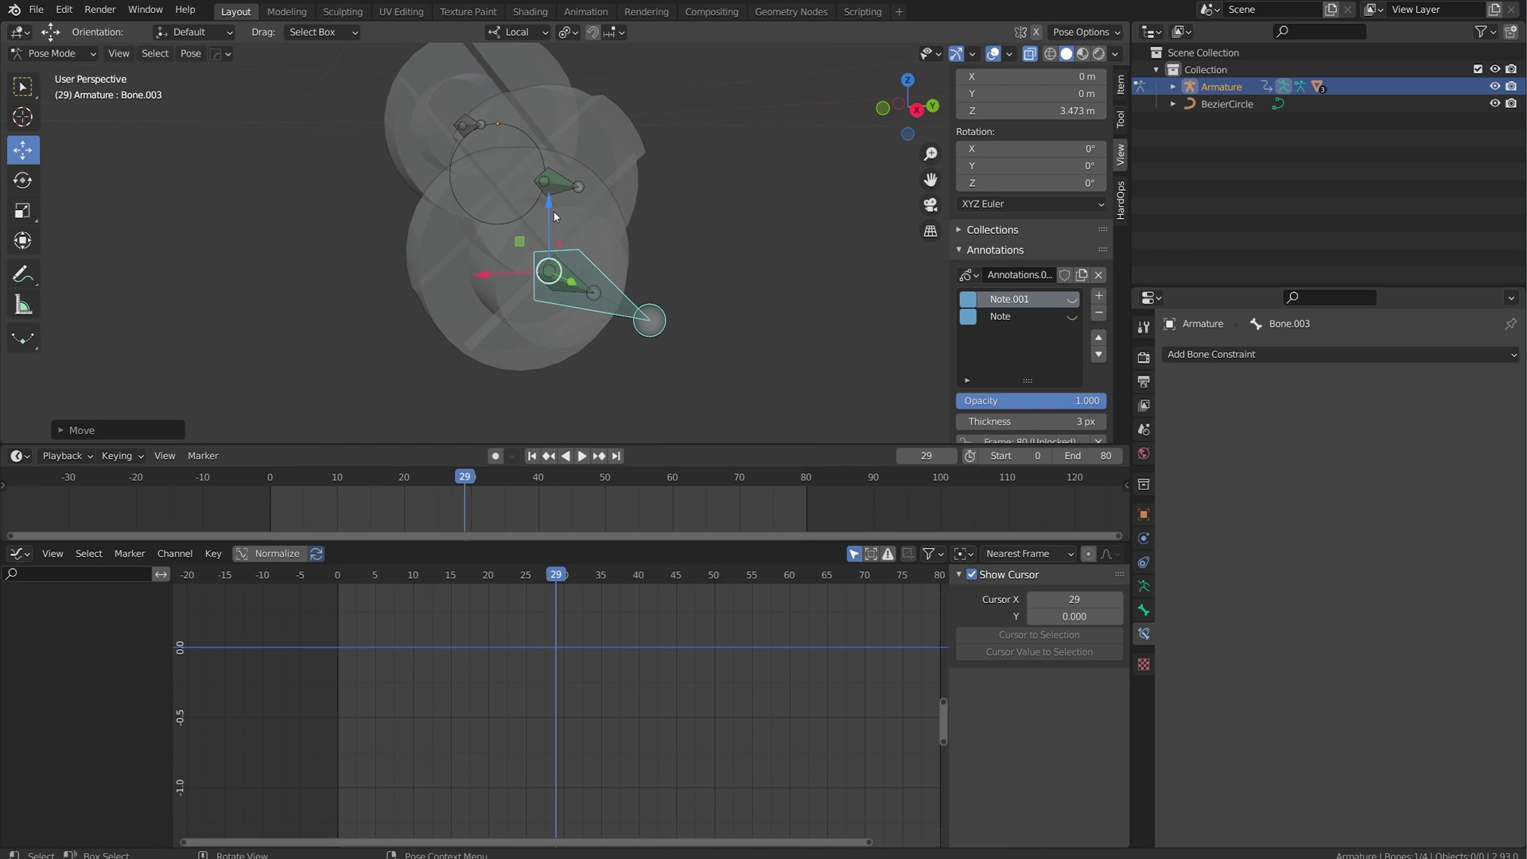
key("space")
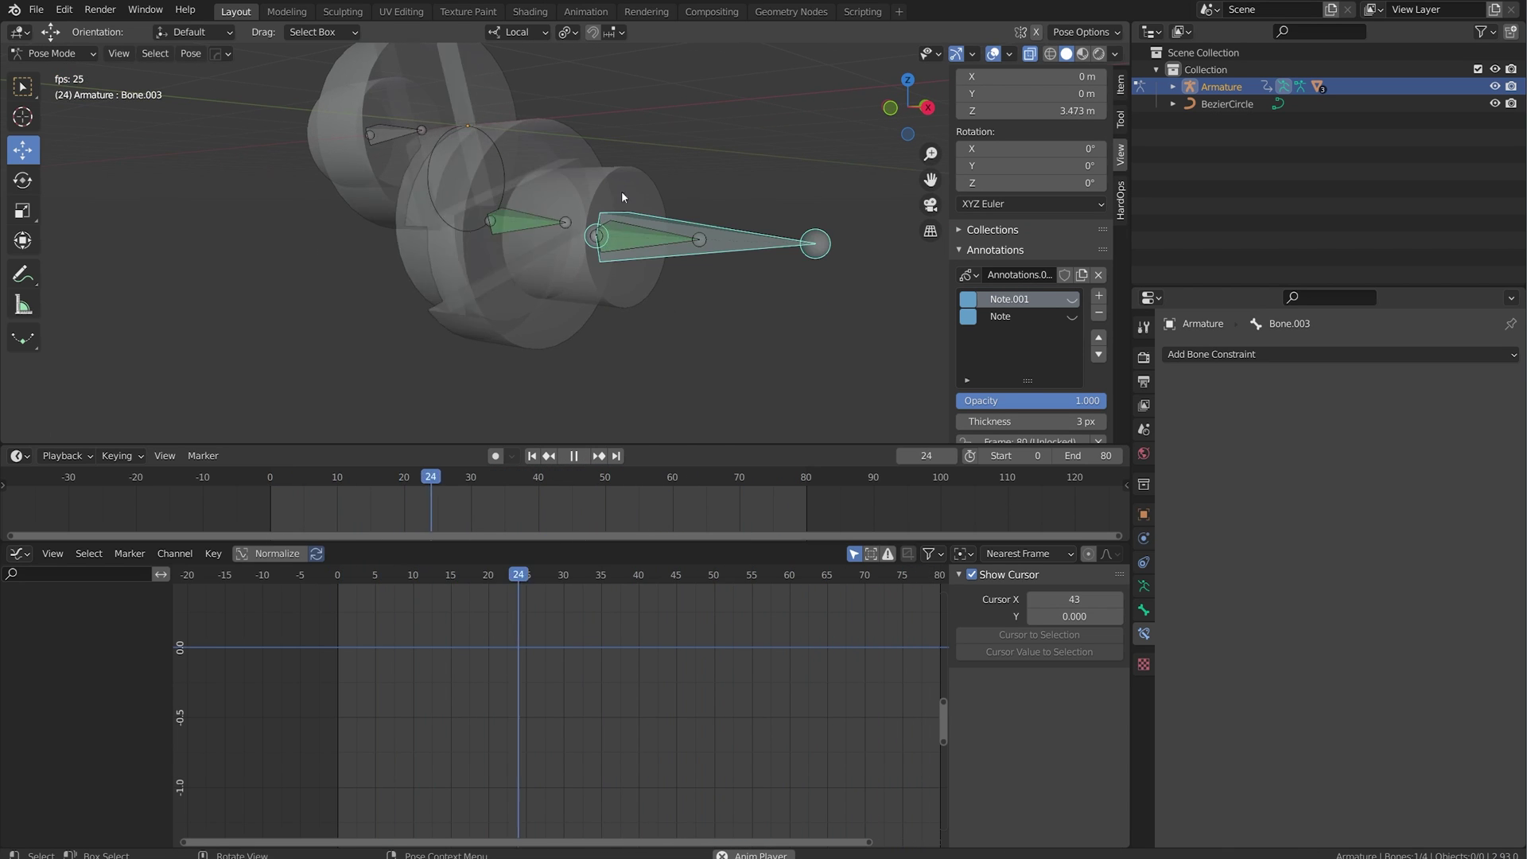
key("space")
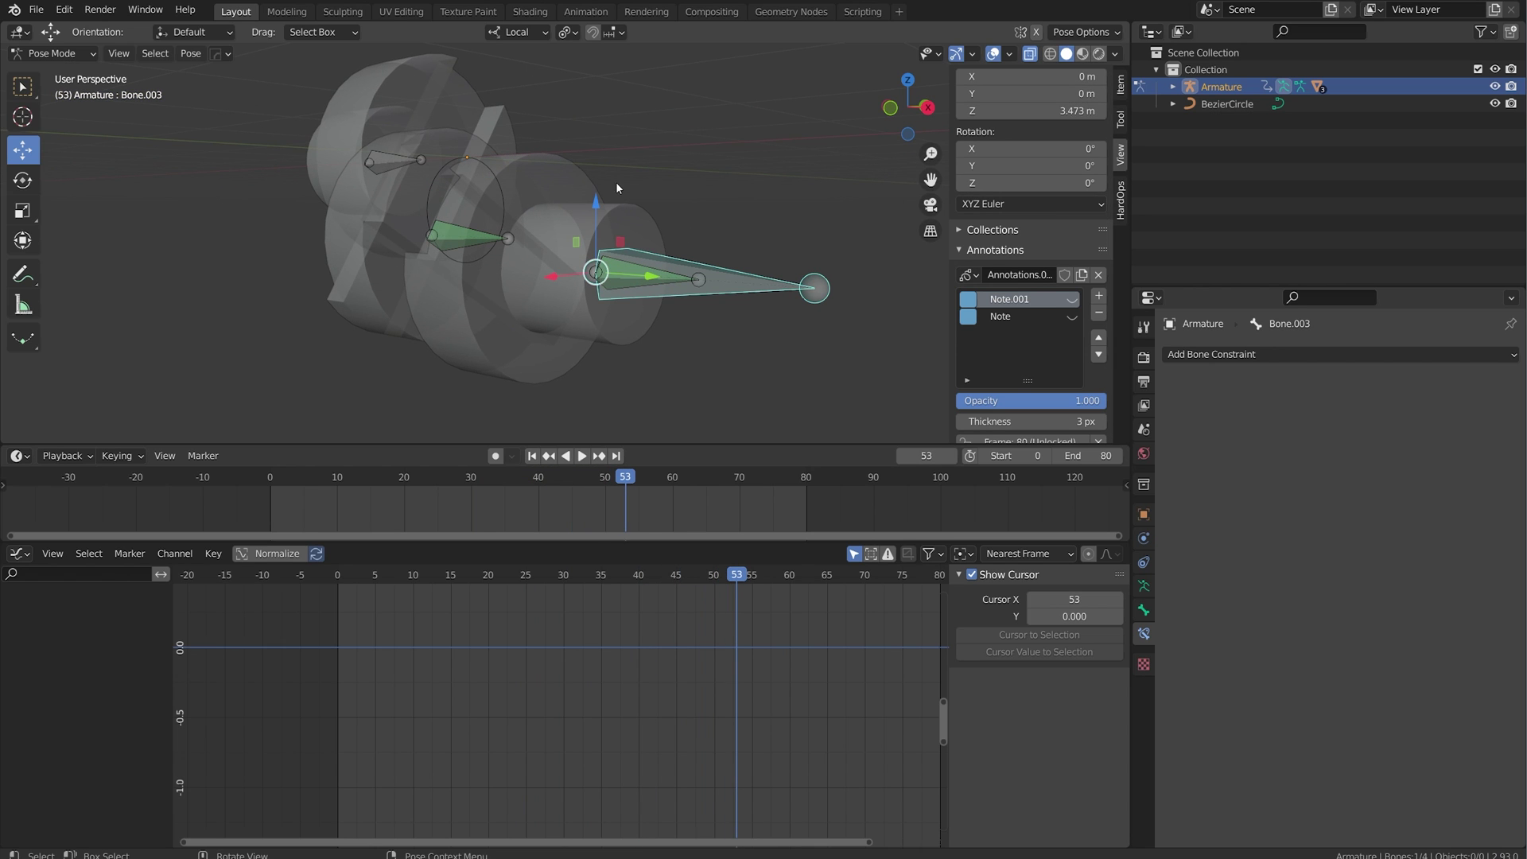
Show the bones' transform values and play the animation to examine how Bone.003 and Bone.002 behave.
left_click(1122, 84)
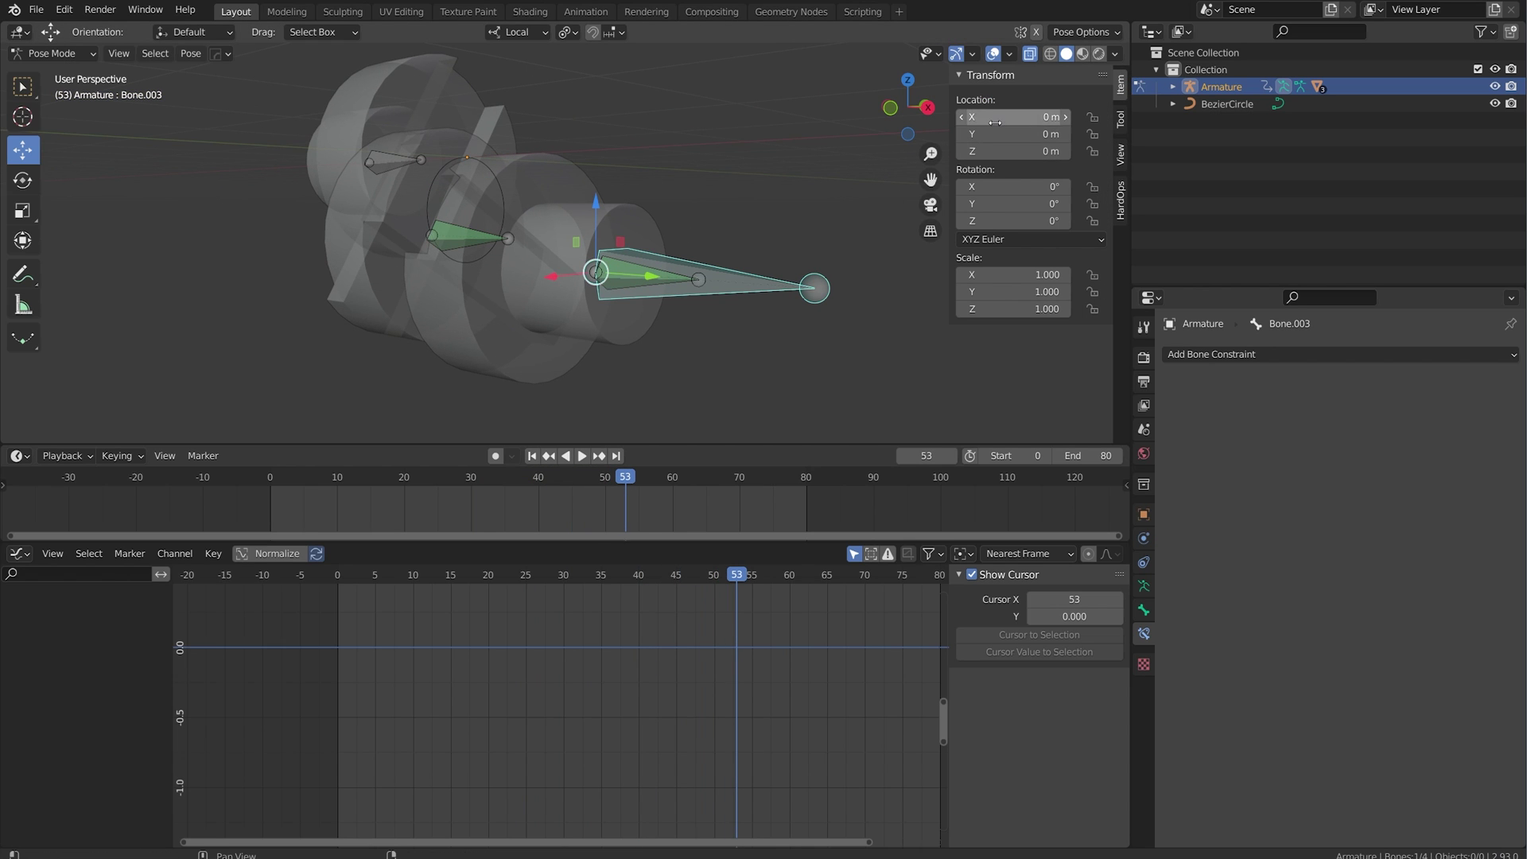
key("space")
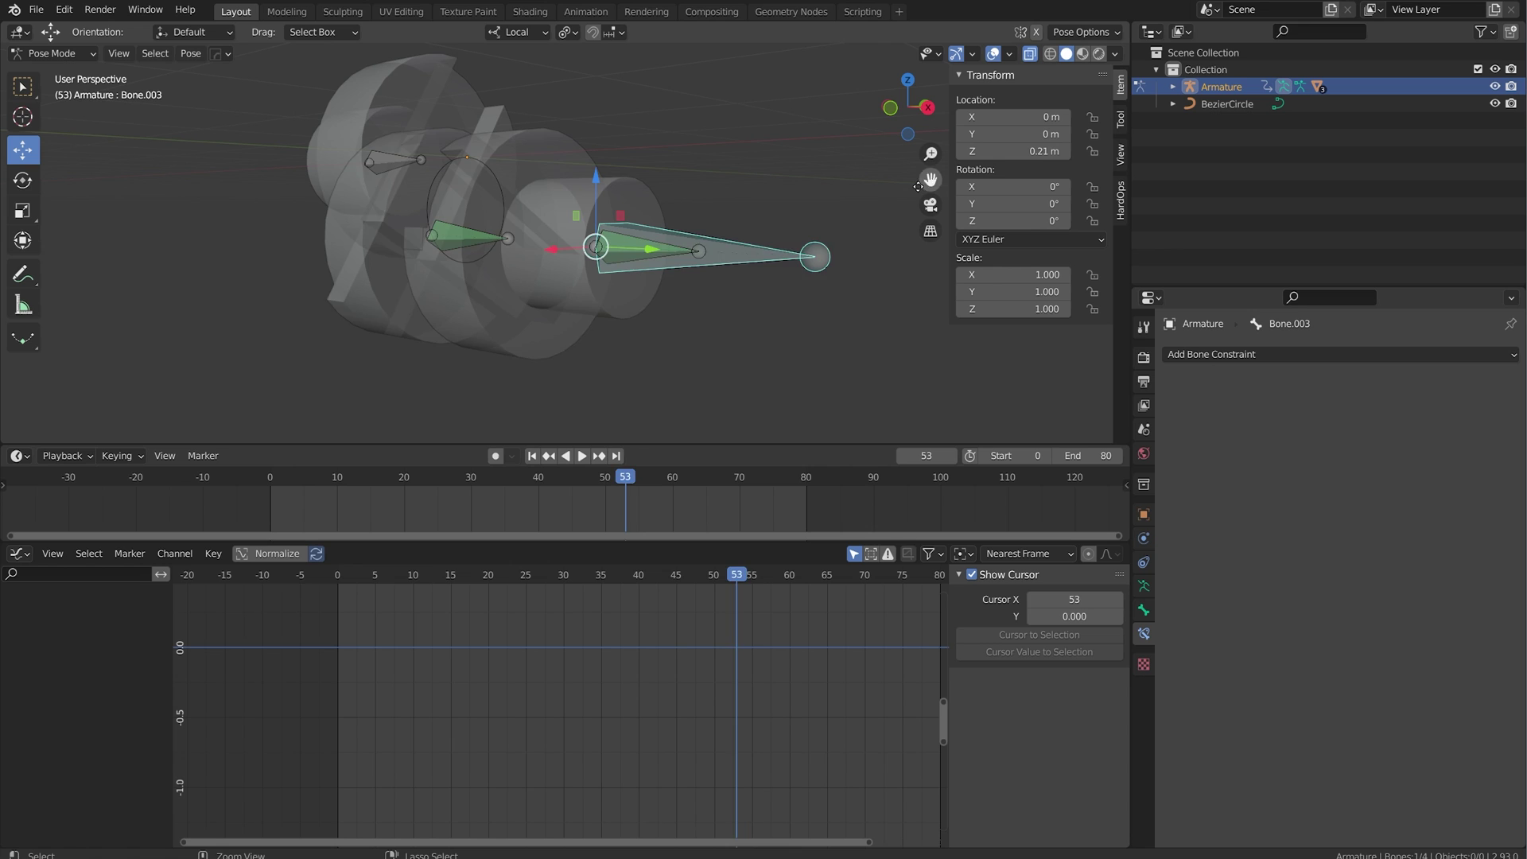
key("space")
left_click(647, 280)
key("space")
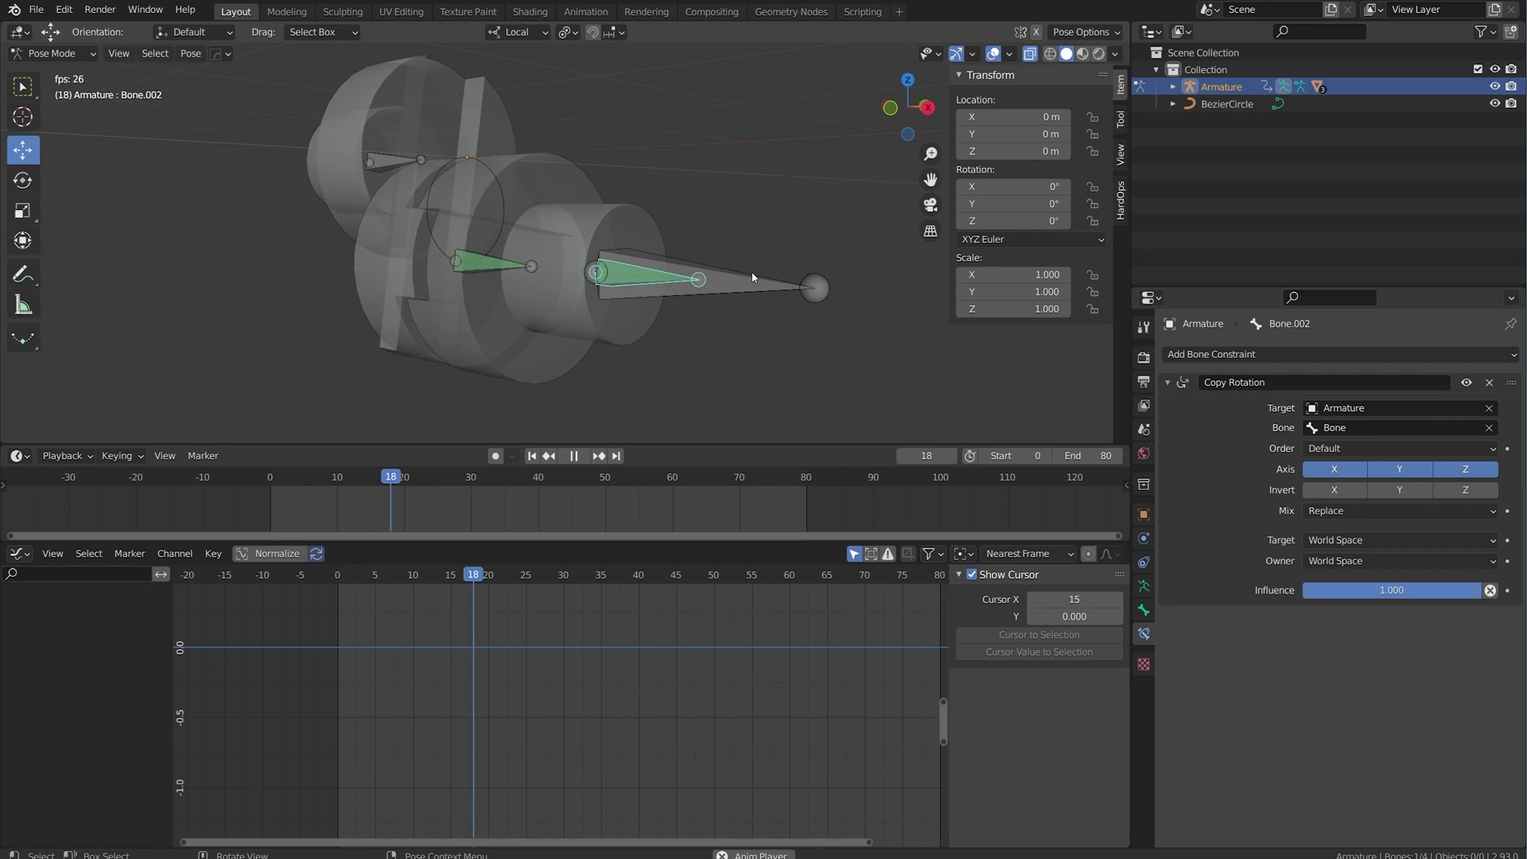
key("space")
key("space")
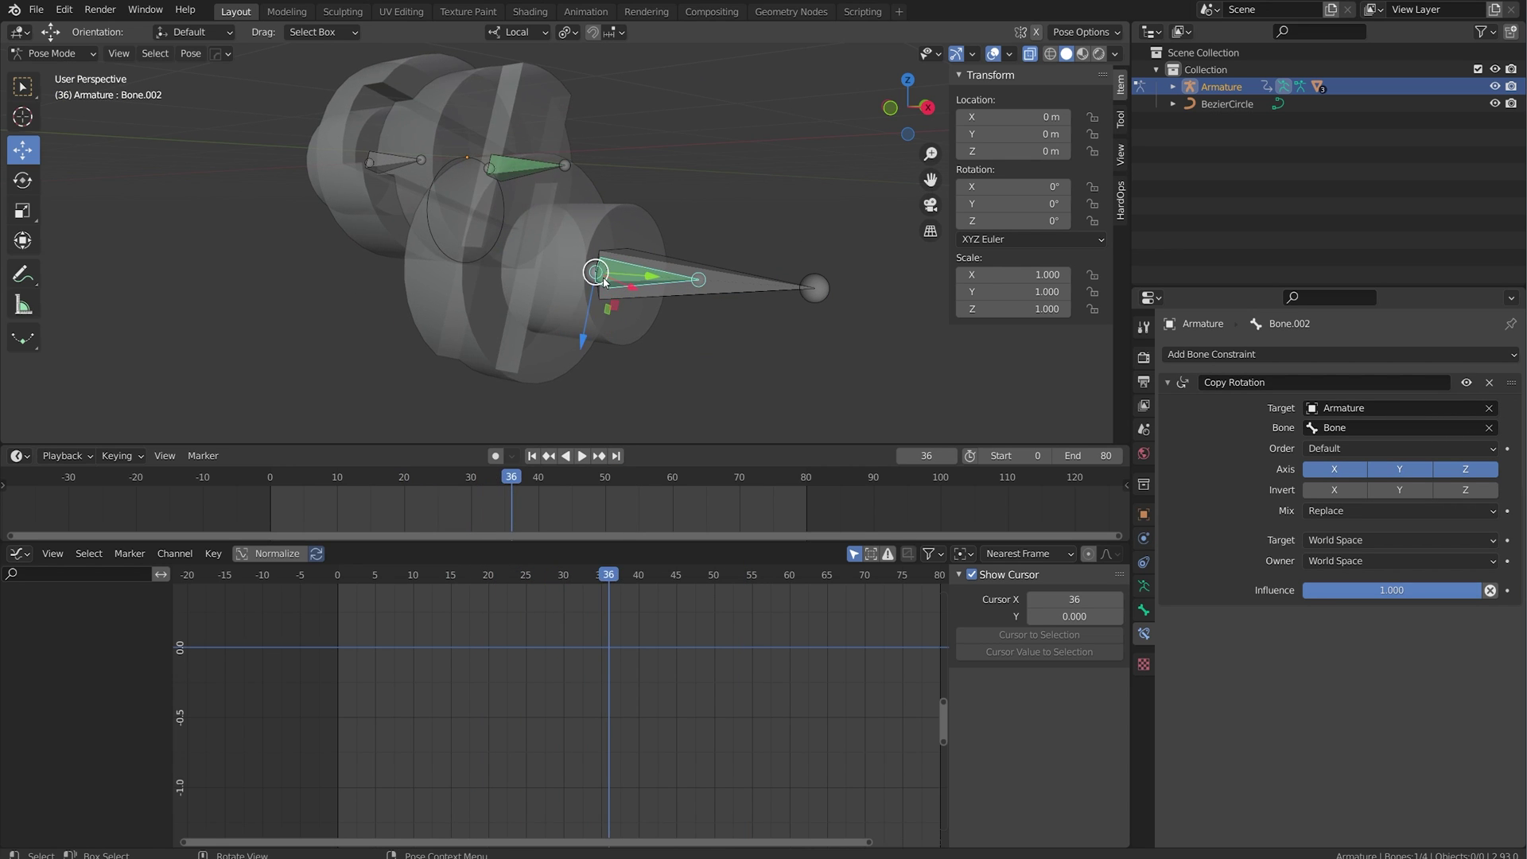
key("space")
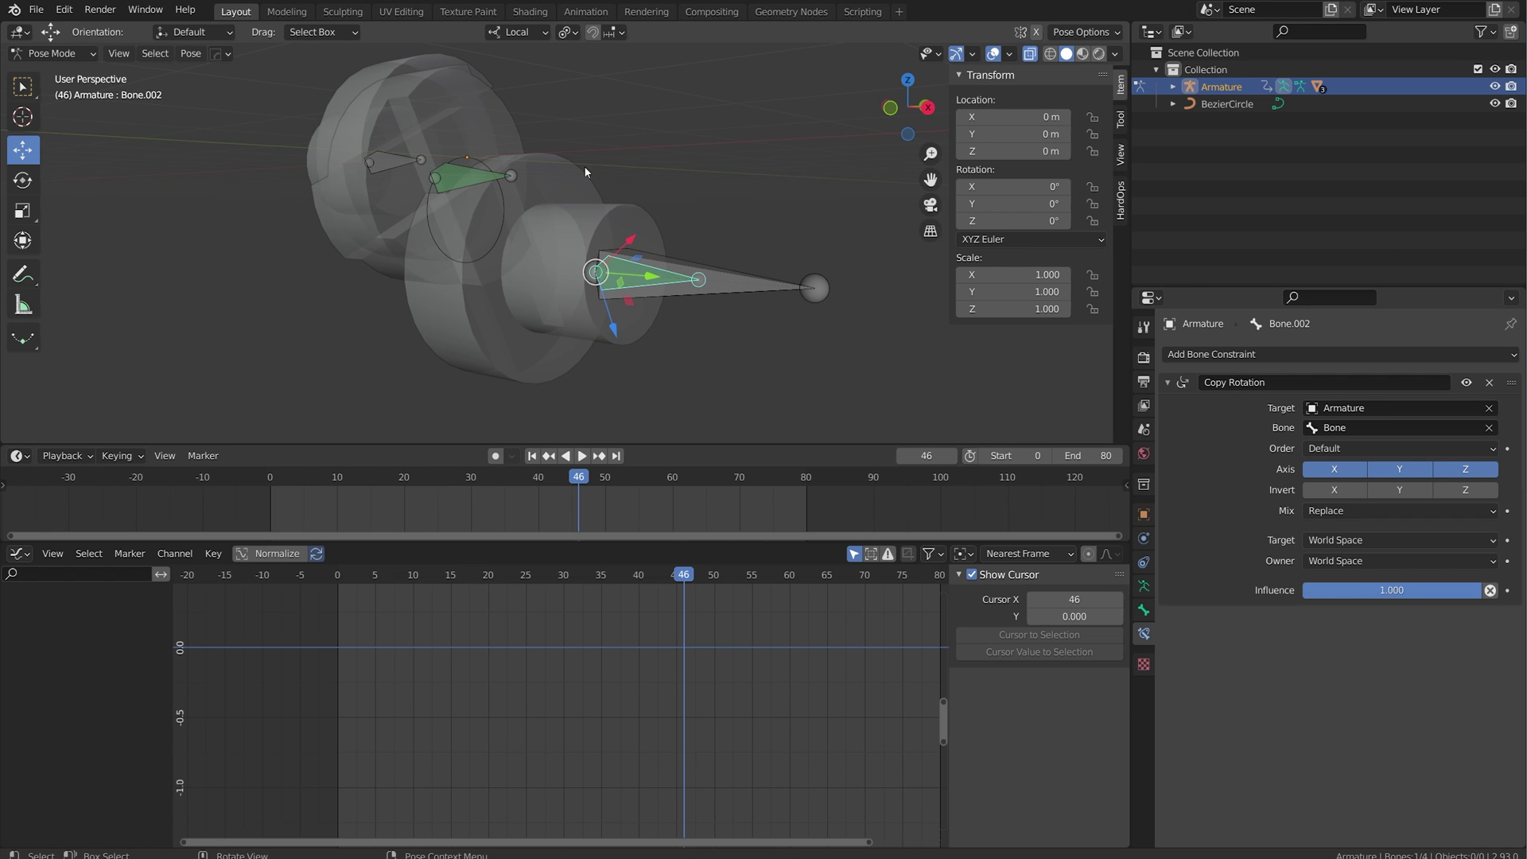
key("space")
key("space")
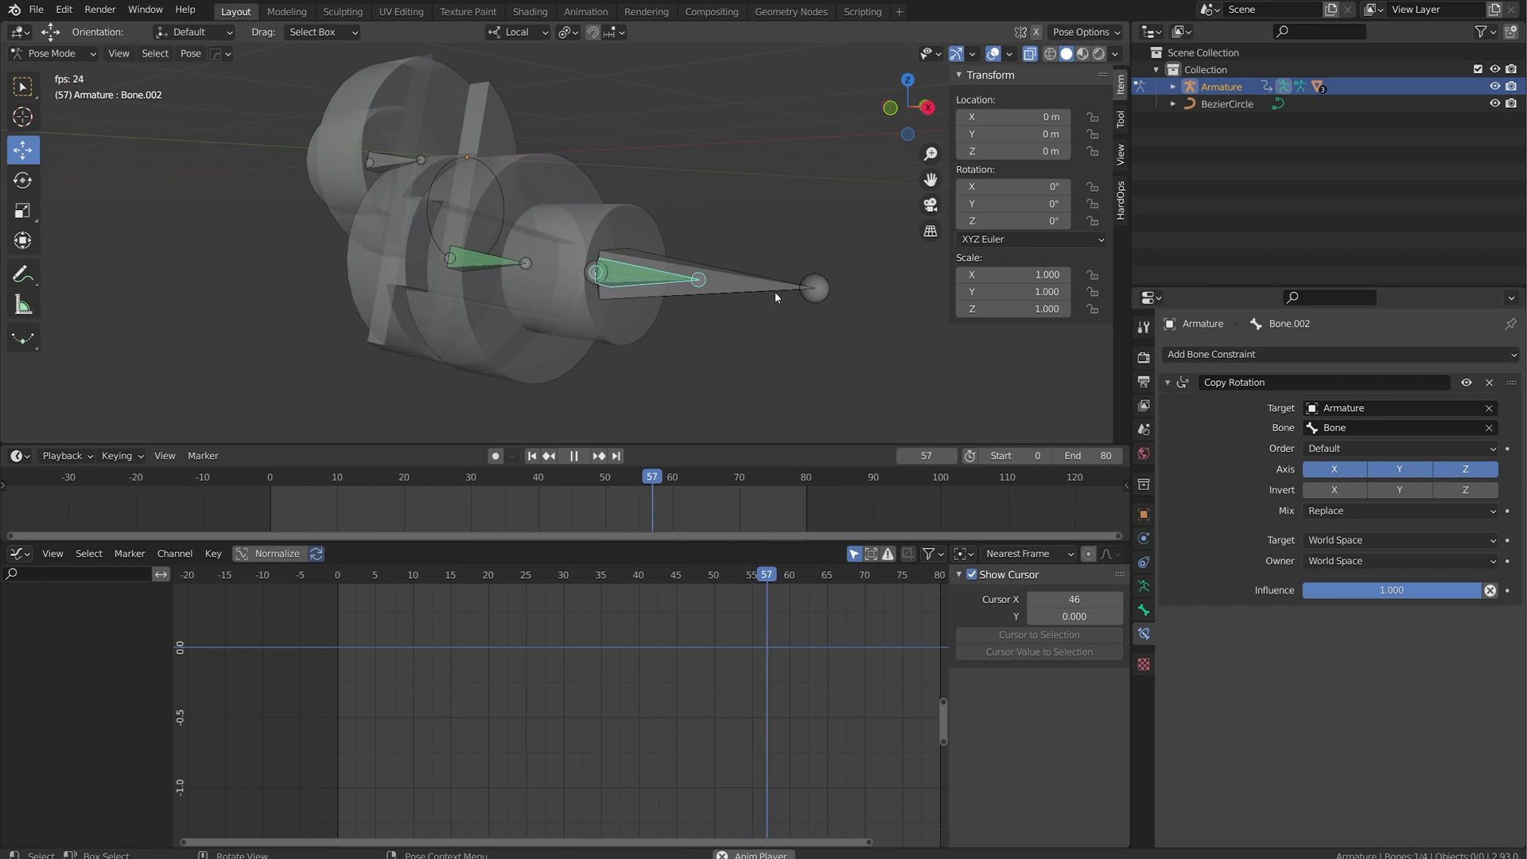
Try moving the large control bone vertically and undo the move.
left_click(695, 280)
left_click_drag(600, 208, 600, 240)
key("ctrl+z")
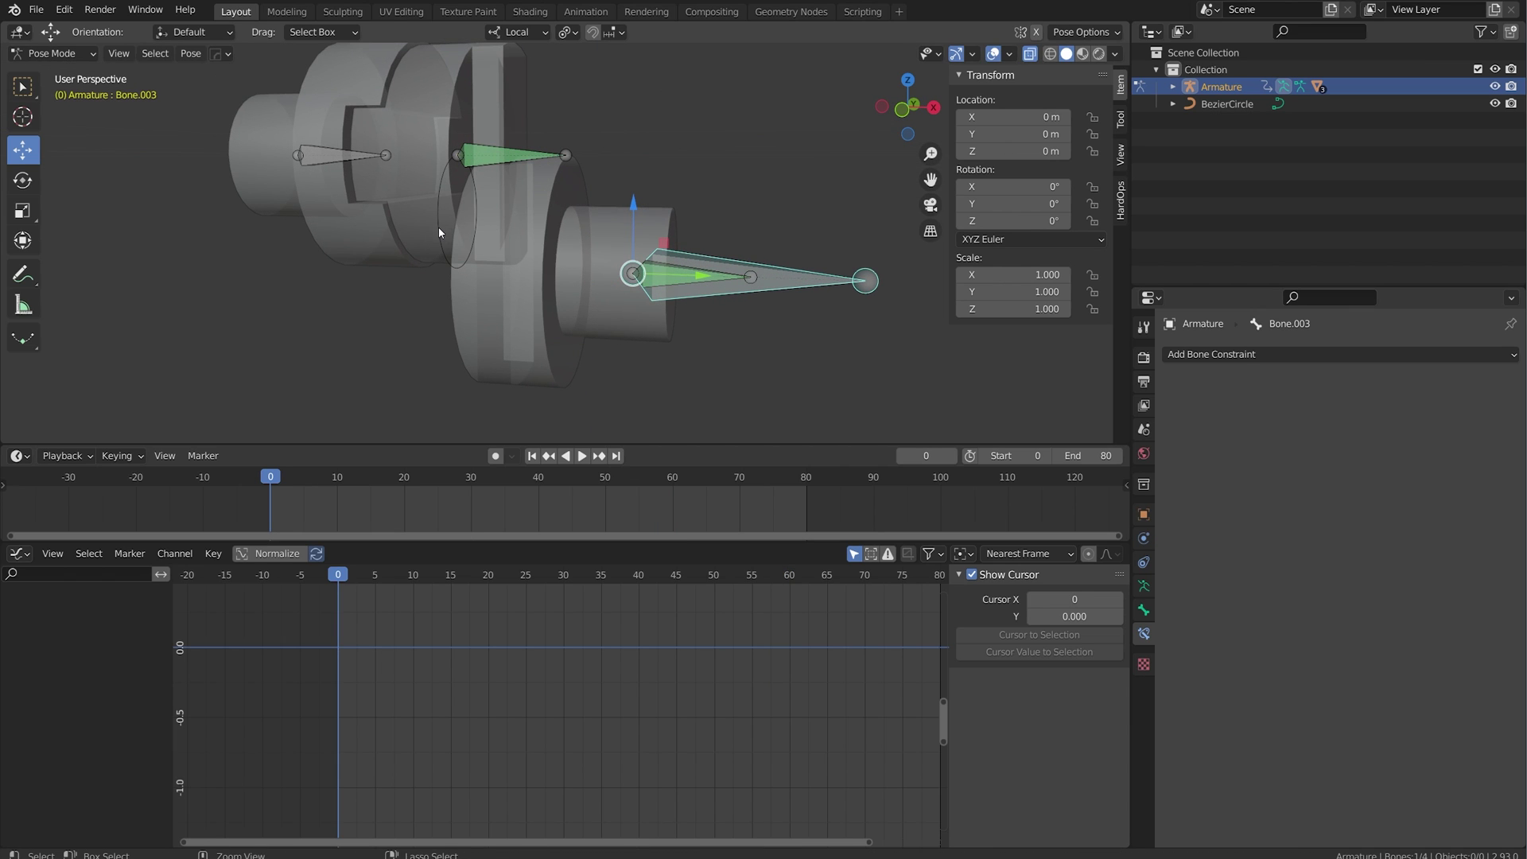
Select BezierCircle in Object Mode, try changing its scale, and reset the scale to 1.000.
key("ctrl+Tab")
left_click(438, 228)
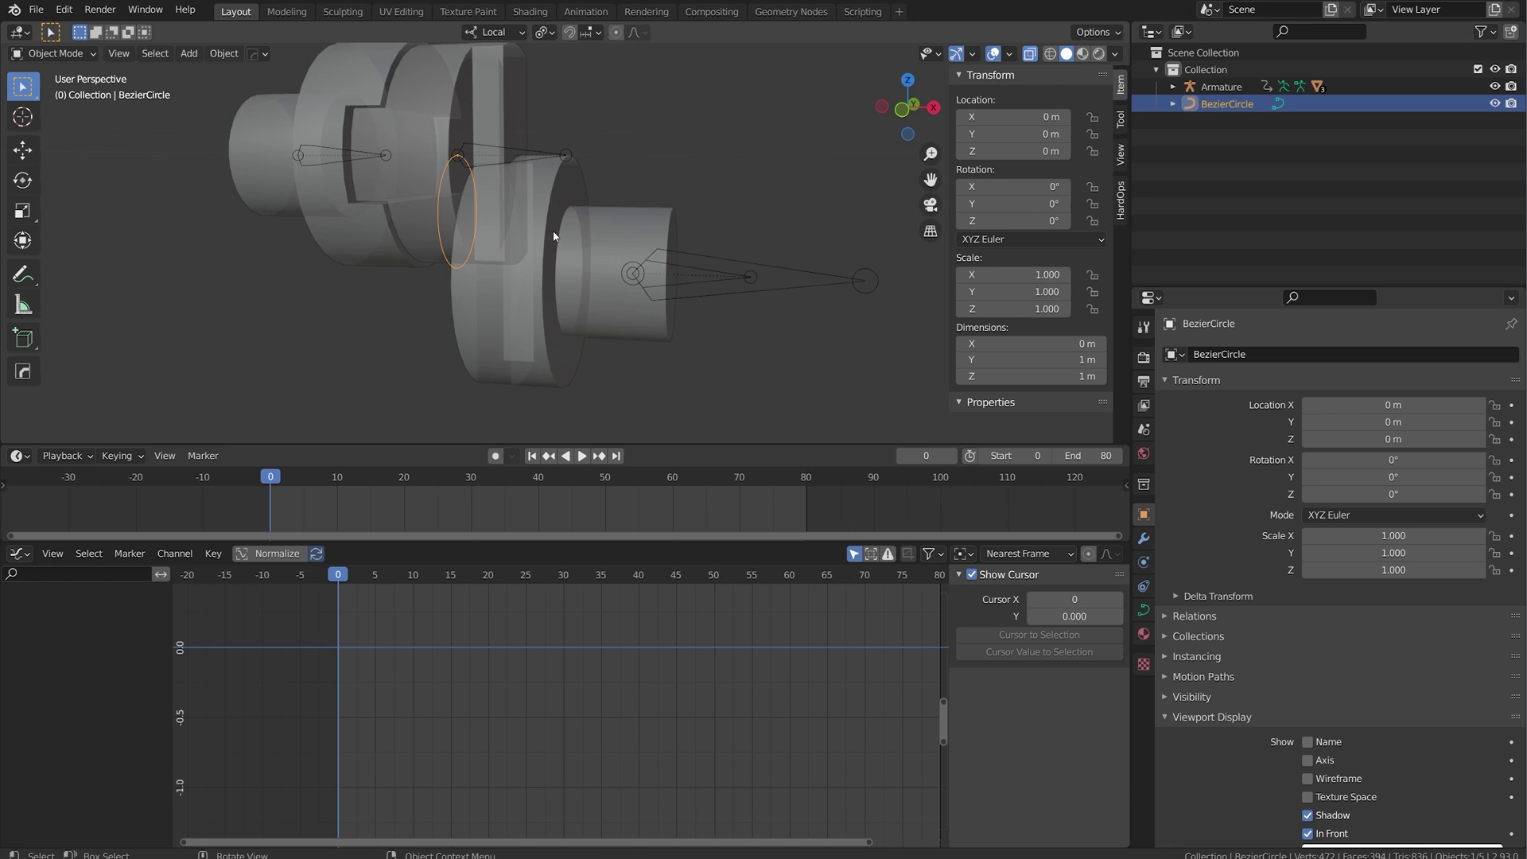
middle_click_drag(438, 229, 483, 241)
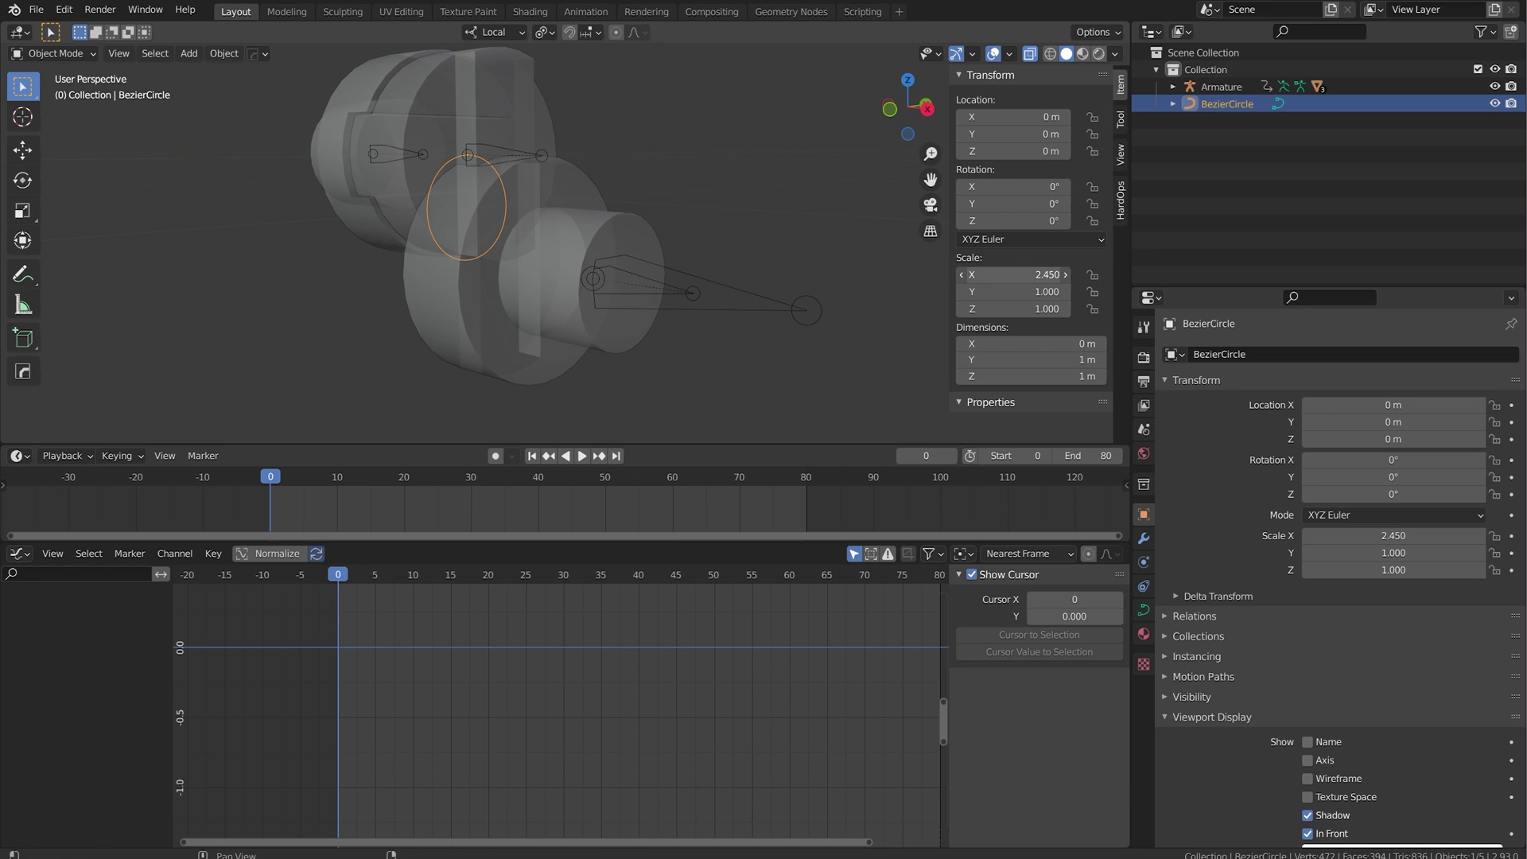
key("BackSpace")
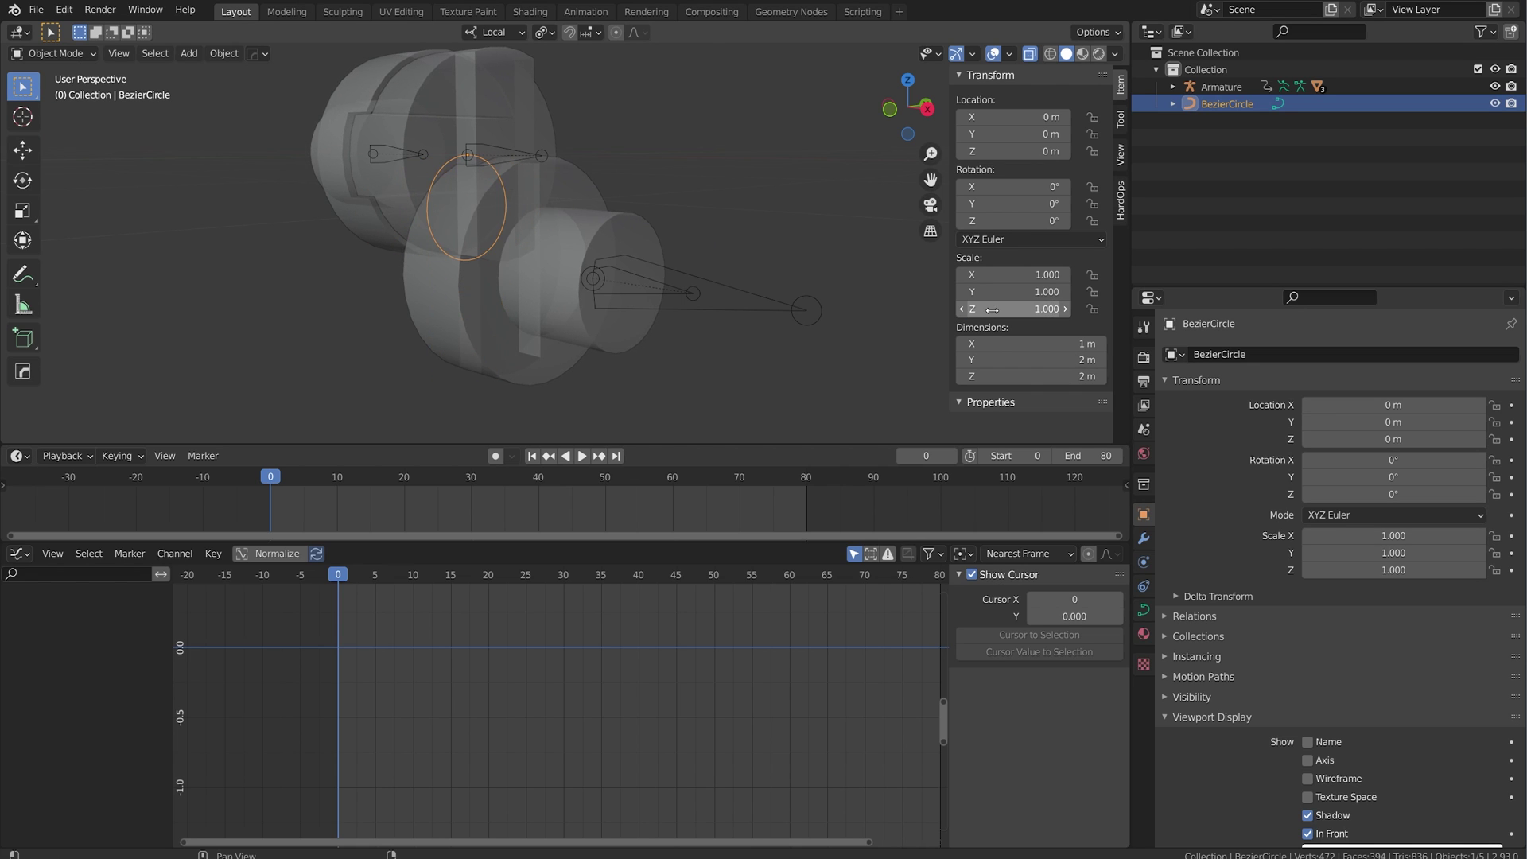
Copy the Z location of Bone.003 as a new driver from the armature's Pose Mode.
left_click(737, 288)
key("ctrl+Tab")
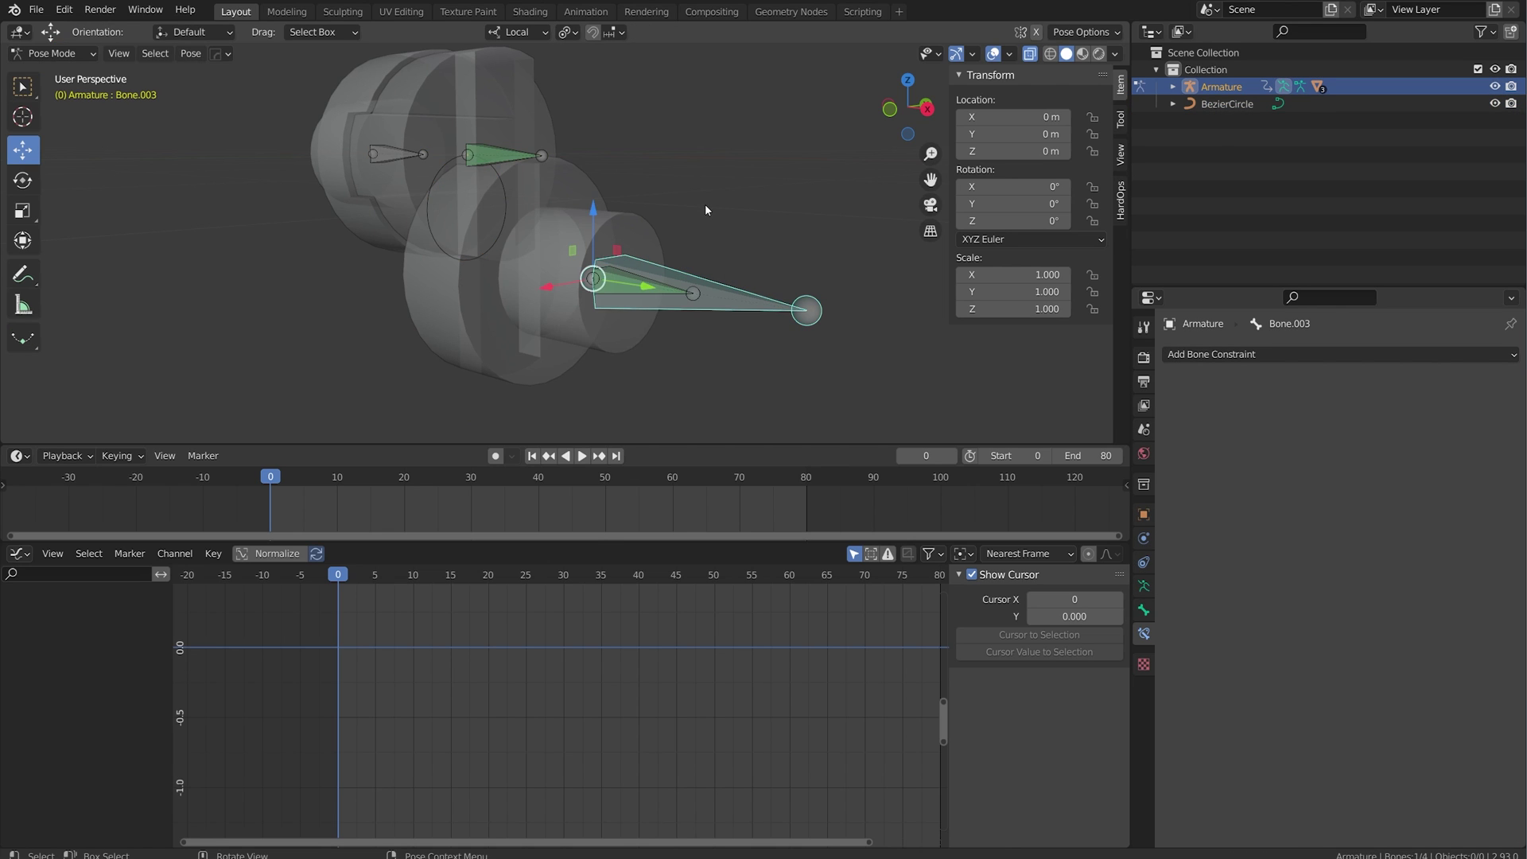
key("g")
key("z")
right_click(719, 205)
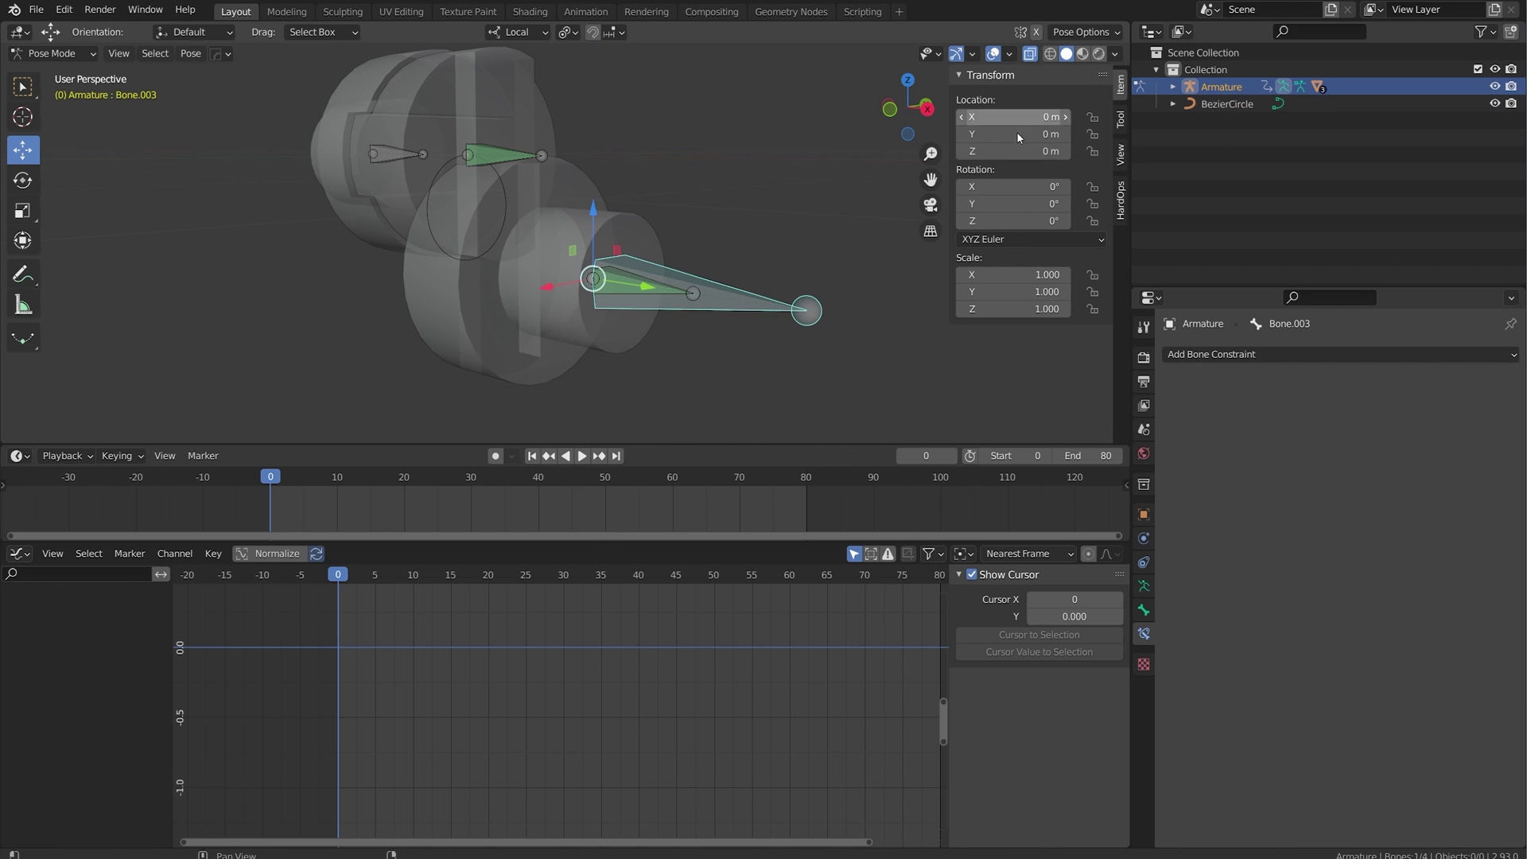
right_click(1020, 153)
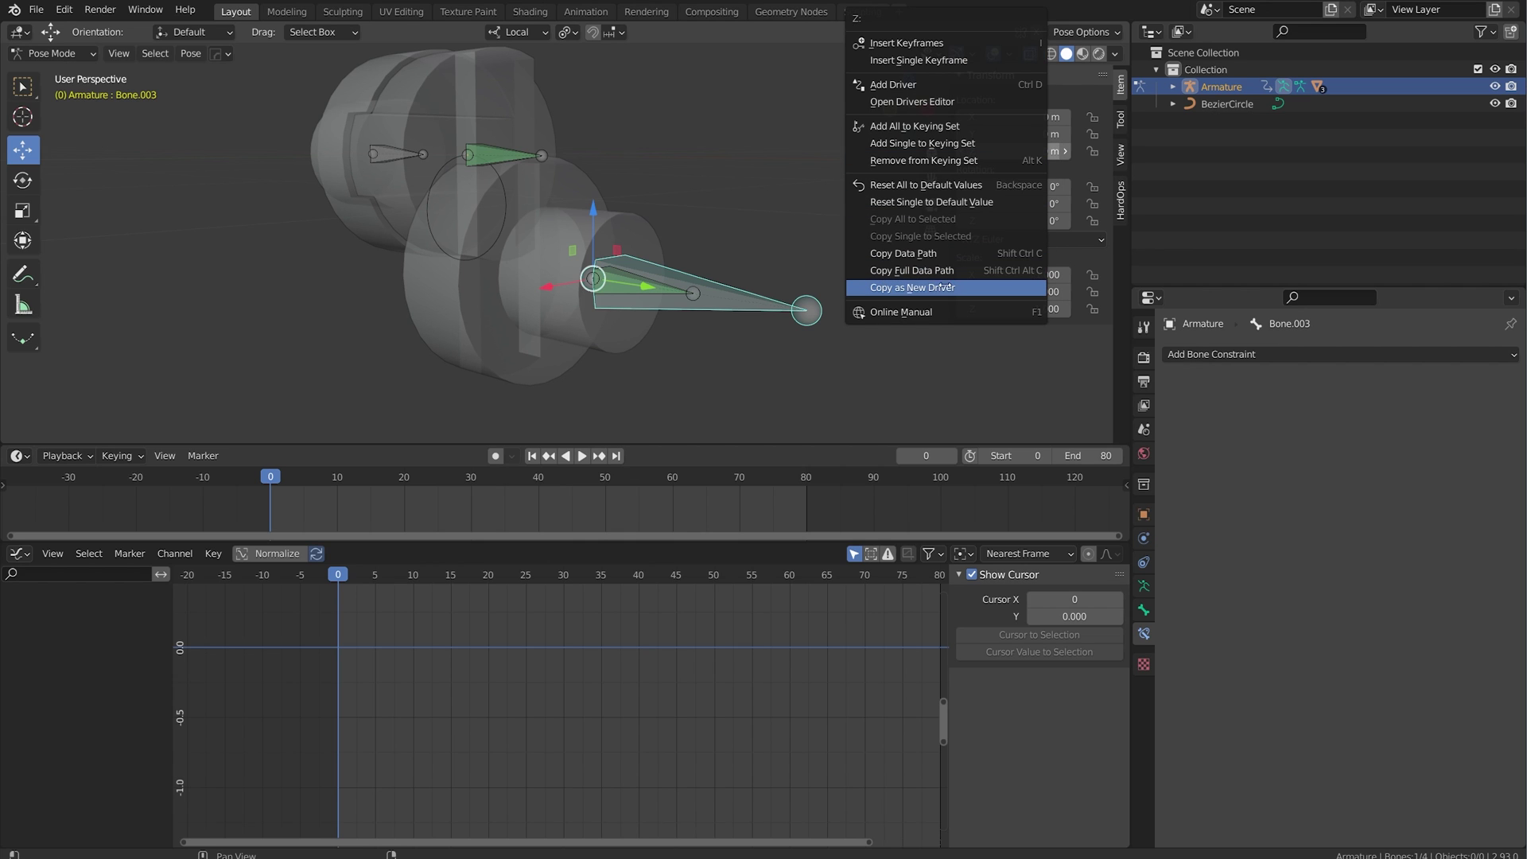
left_click(964, 288)
Paste the copied driver onto the Y and Z scale of BezierCircle in Object Mode.
key("ctrl+Tab")
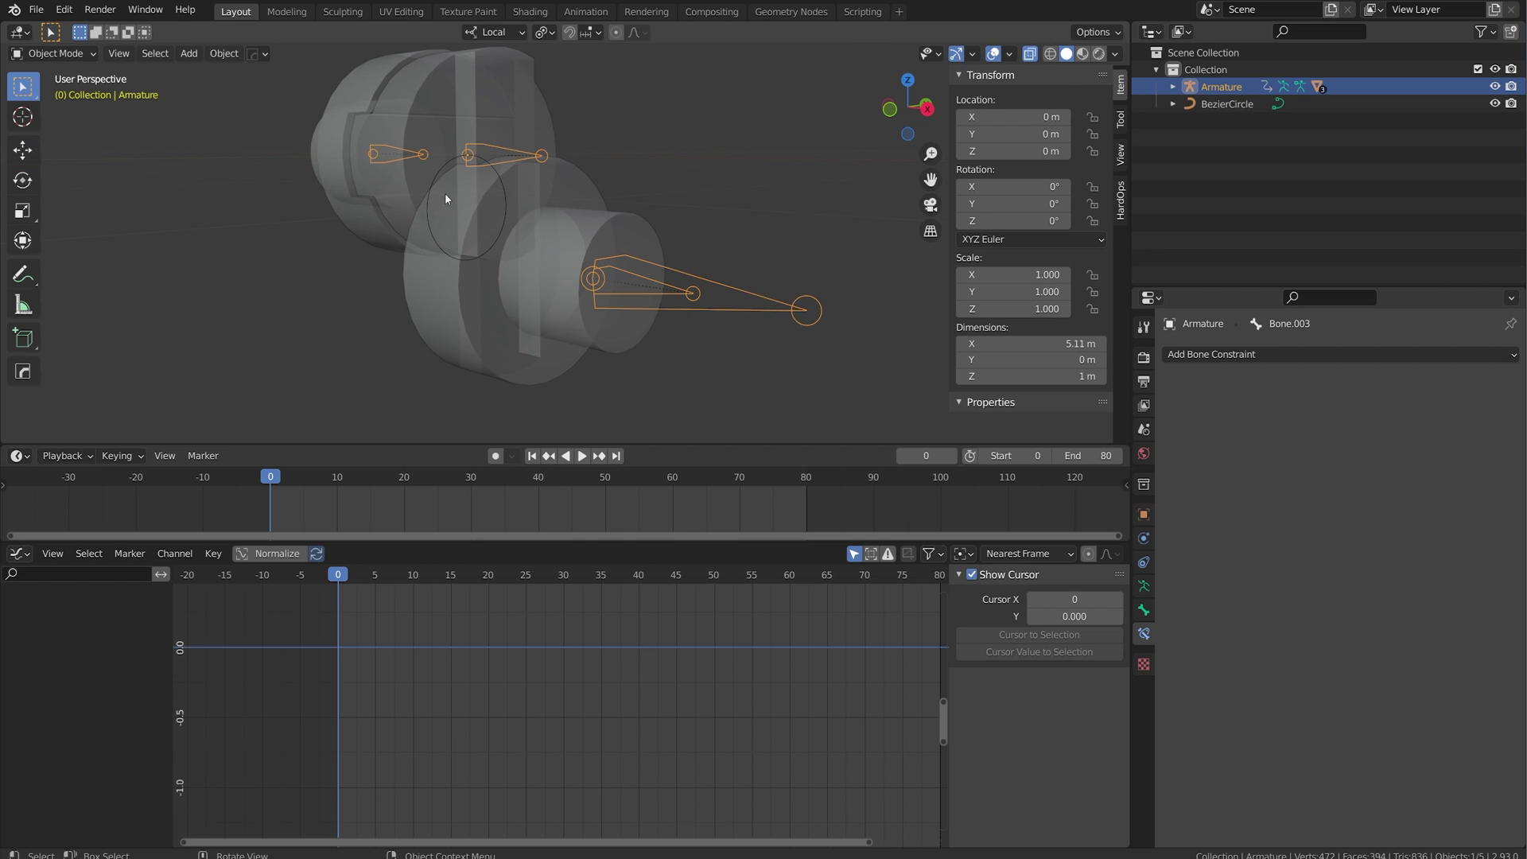
left_click(438, 171)
left_click(439, 171)
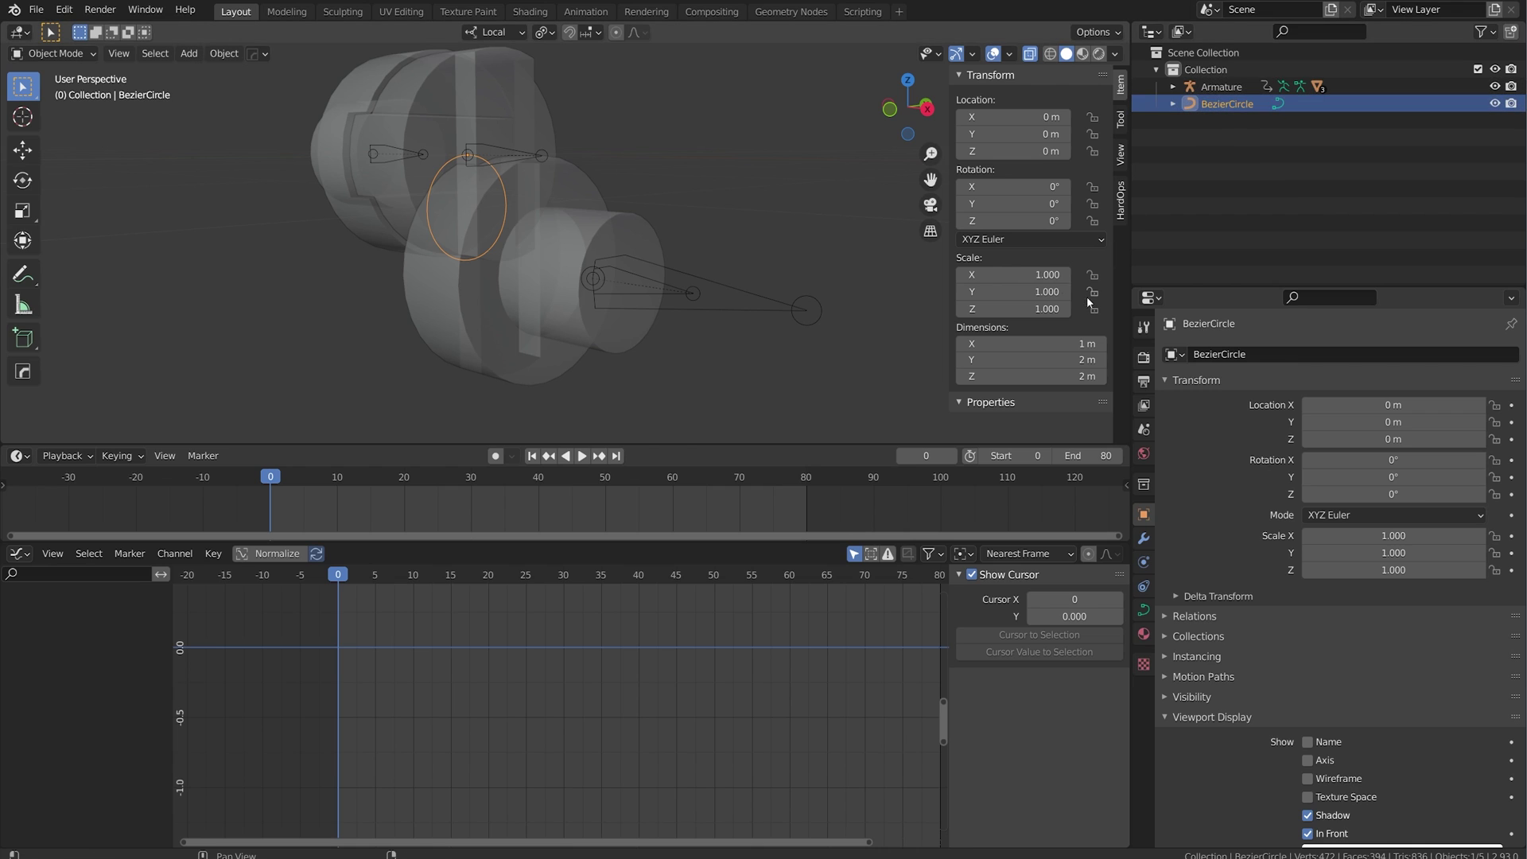
right_click(991, 286)
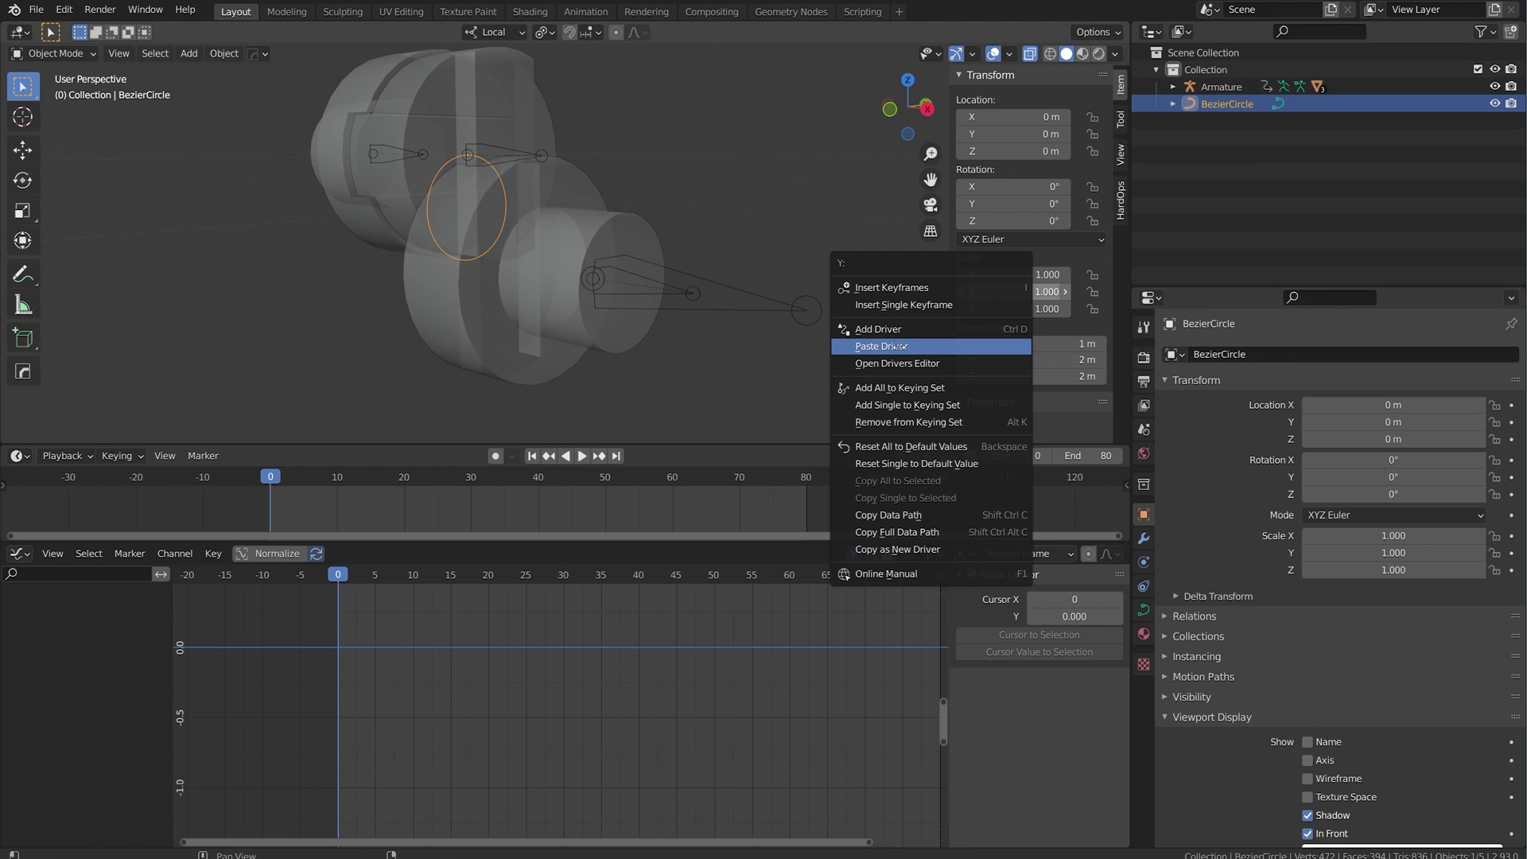
left_click(956, 345)
right_click(1009, 305)
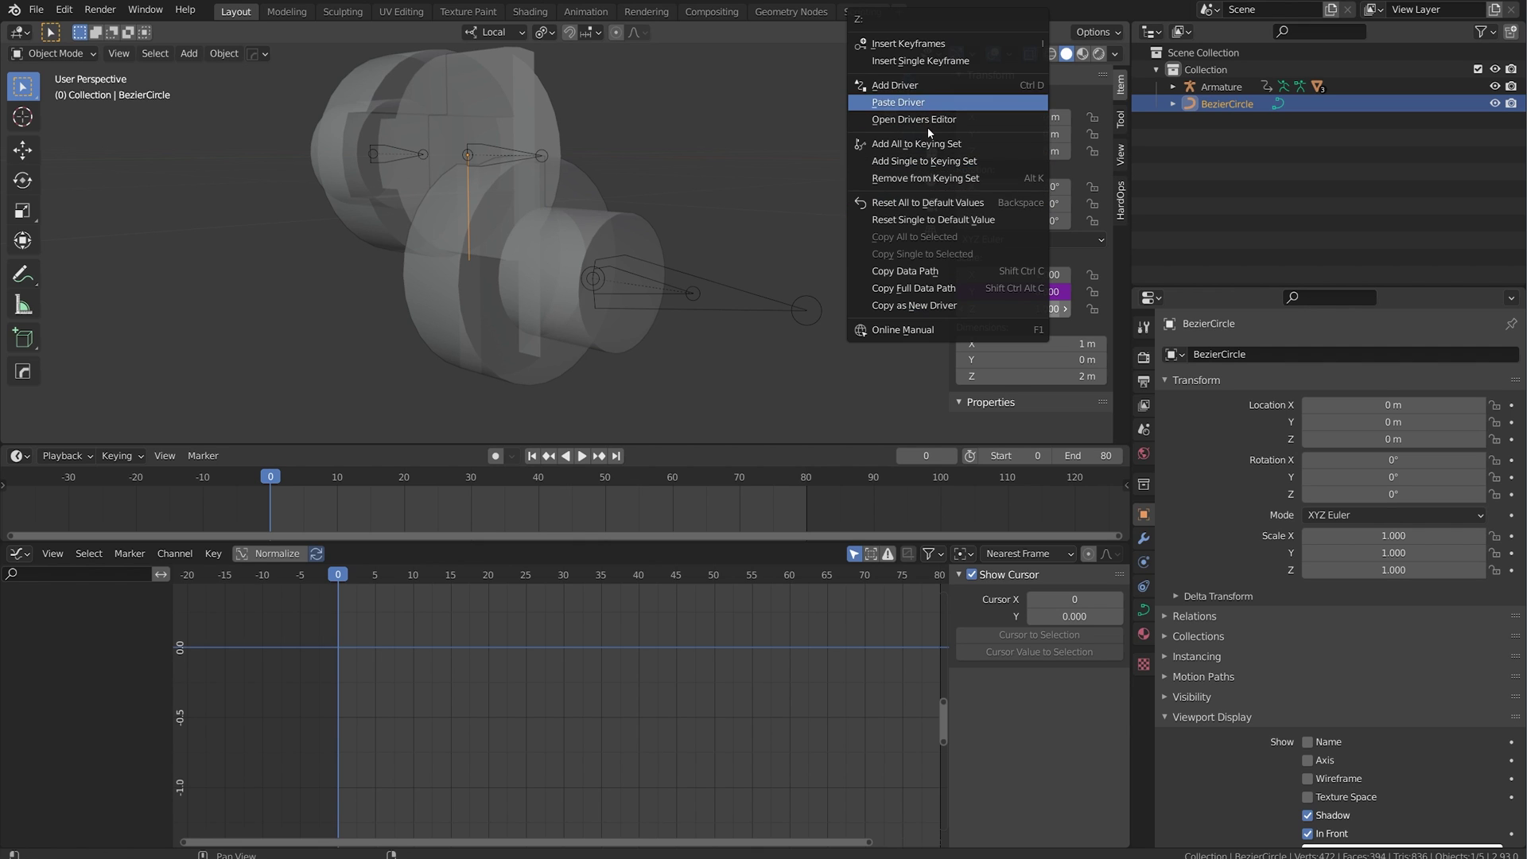
left_click(923, 102)
middle_click_drag(755, 159, 532, 236)
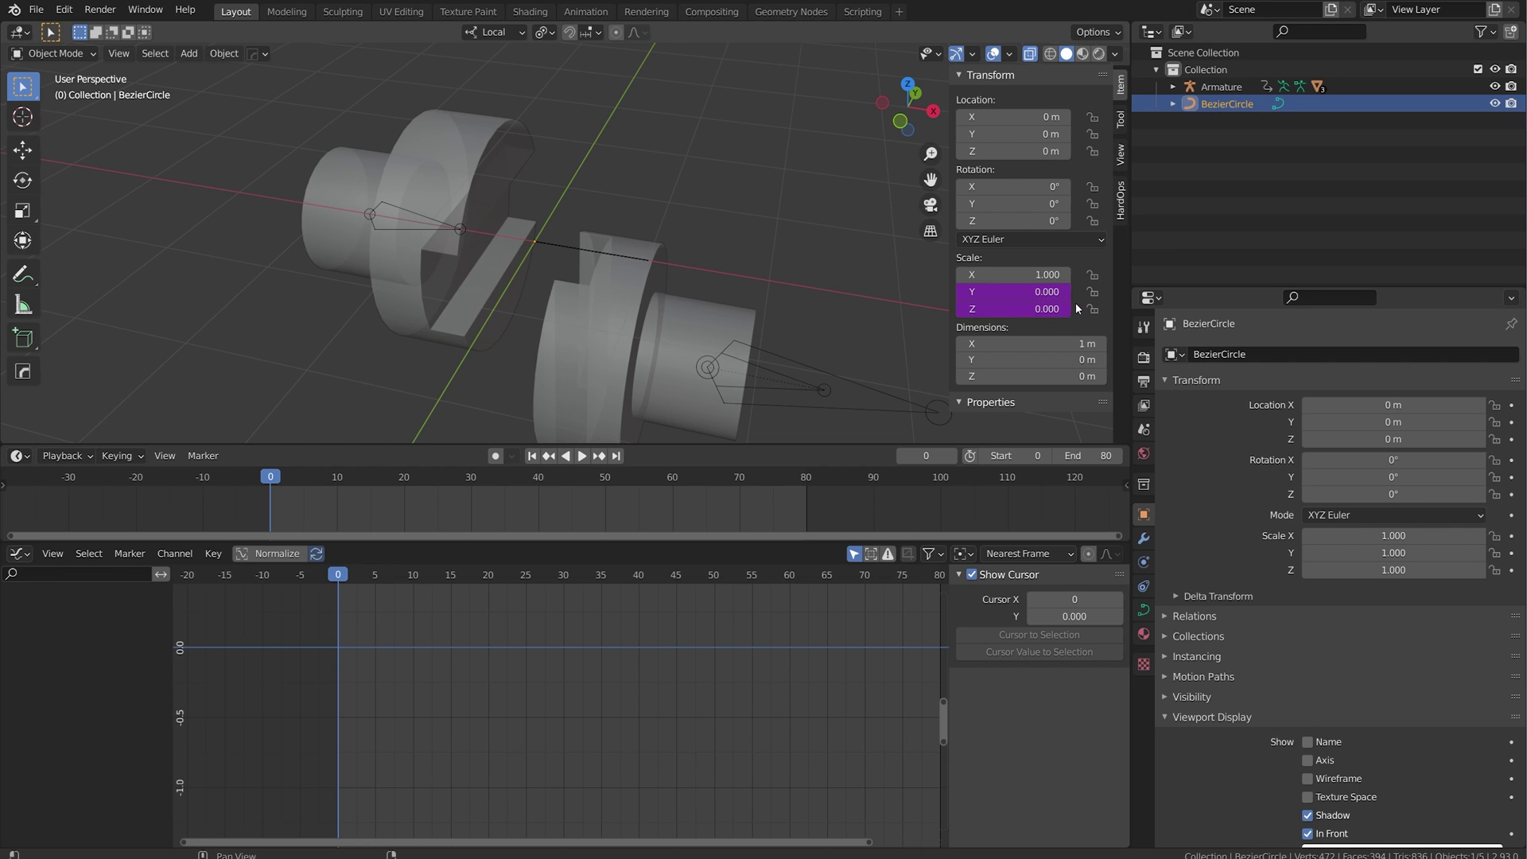
Split the Graph Editor area, make the new area a Drivers editor, and widen it.
left_click_drag(1126, 547, 628, 584)
left_click(660, 554)
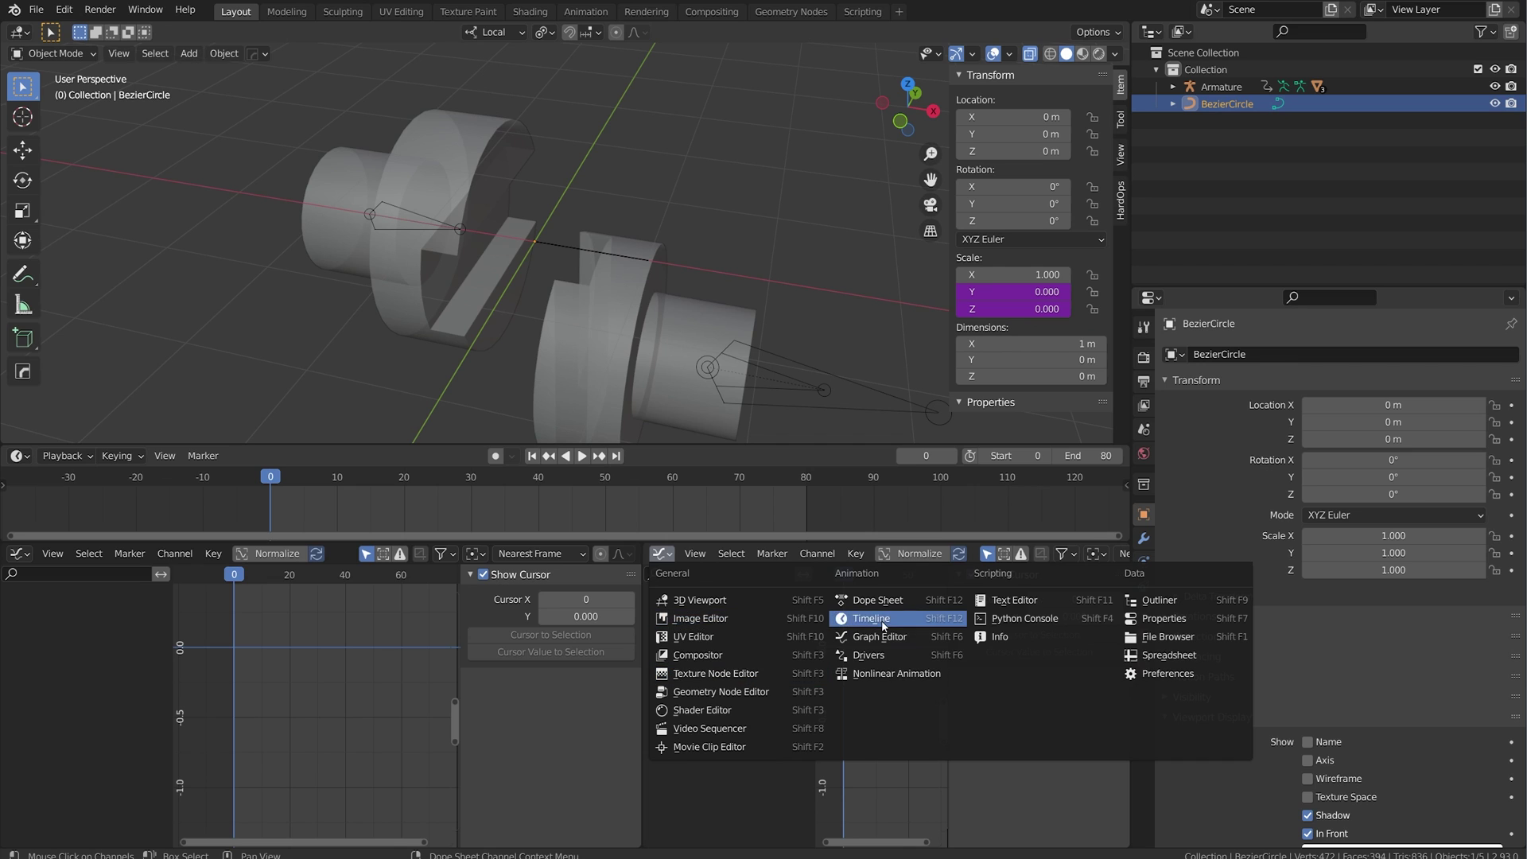
left_click(875, 655)
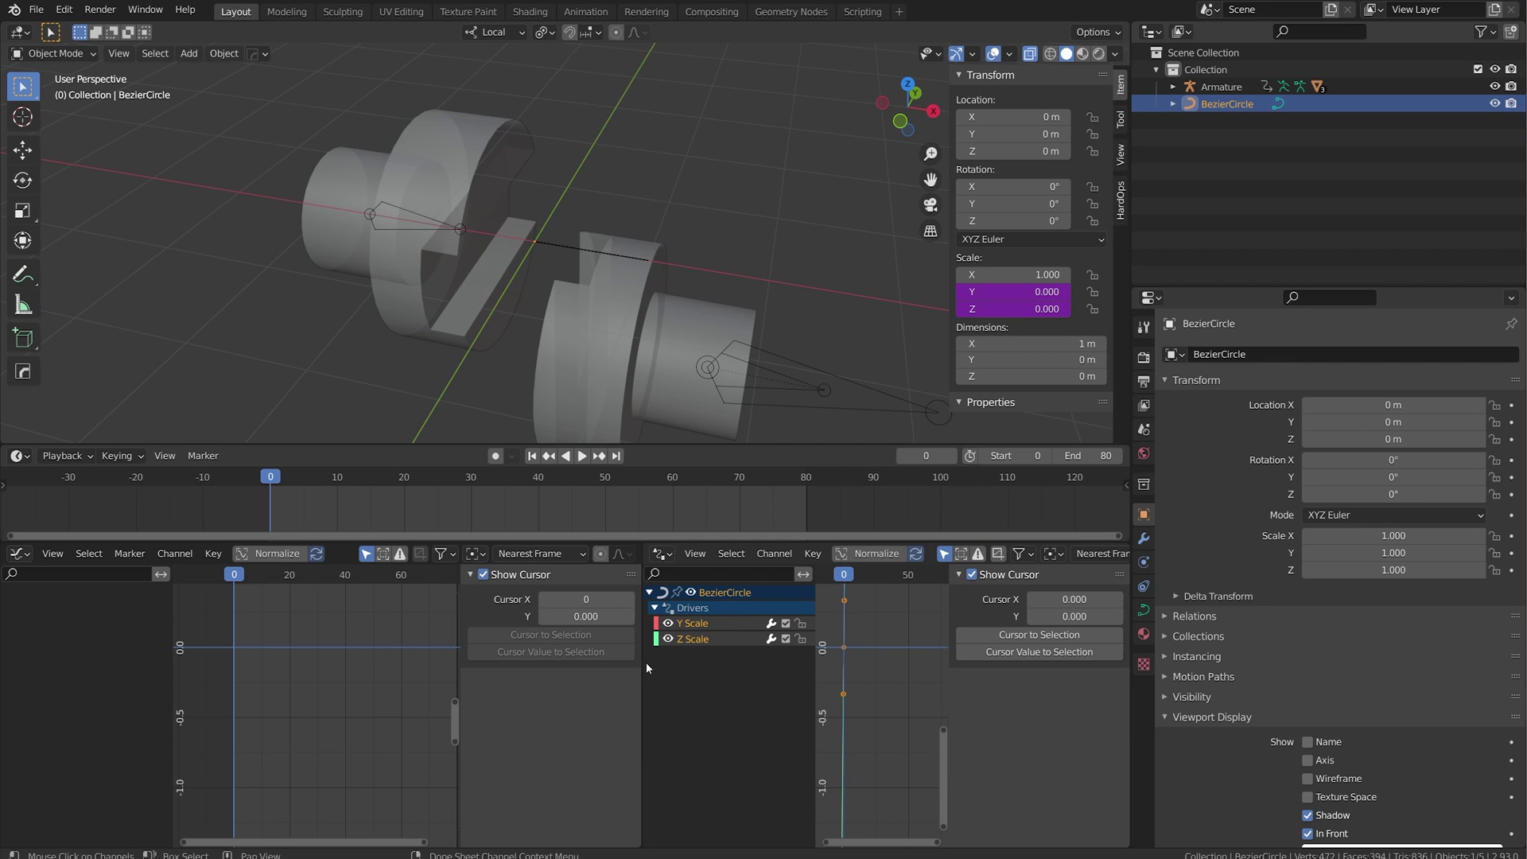
left_click_drag(643, 663, 299, 660)
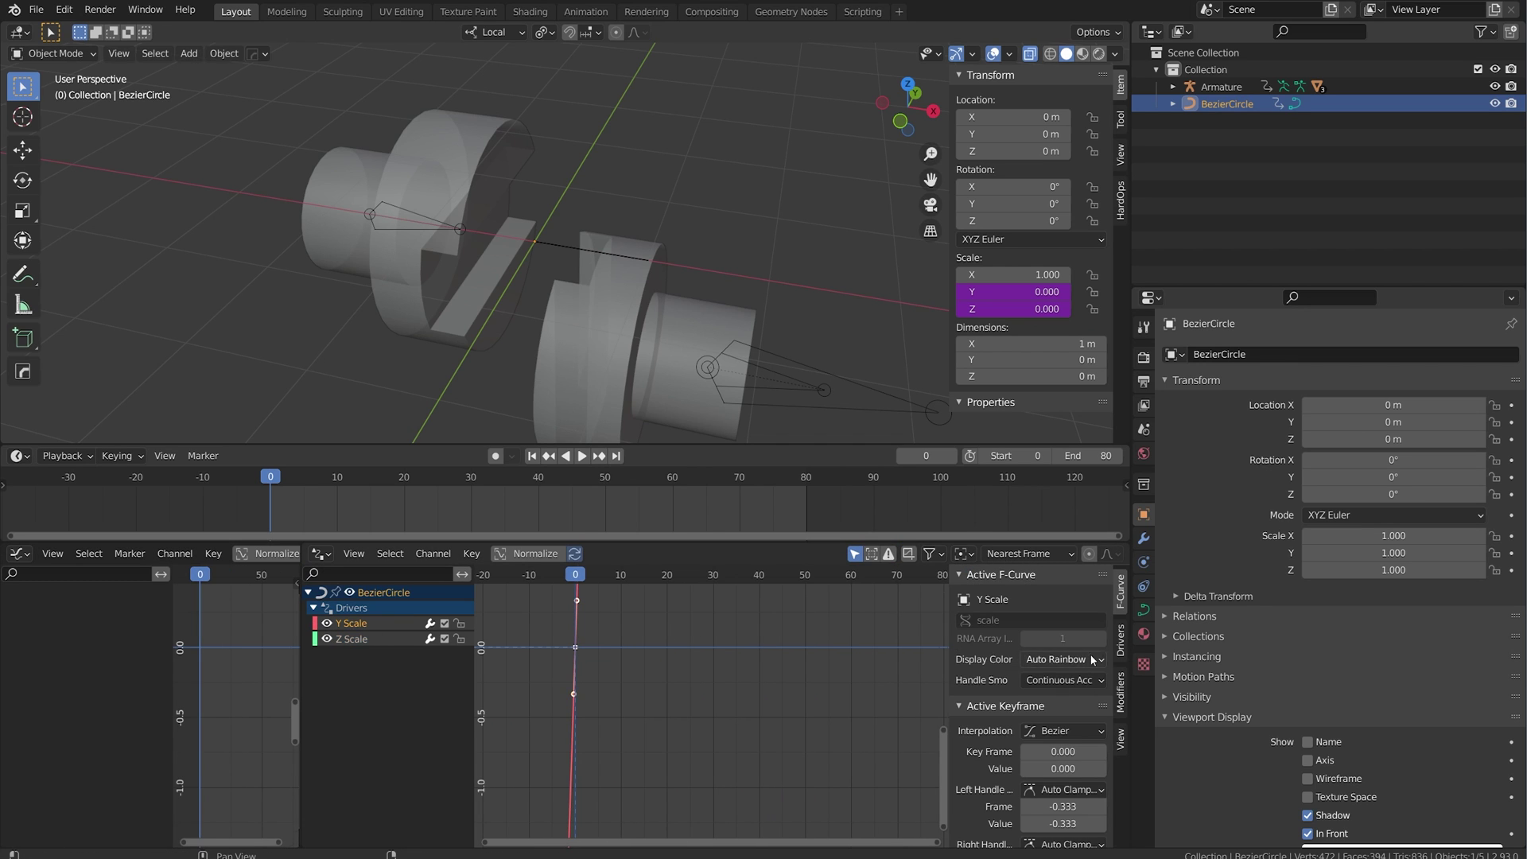
Show the driver settings of BezierCircle's Y Scale and set the driver type to Scripted Expression.
left_click(1120, 639)
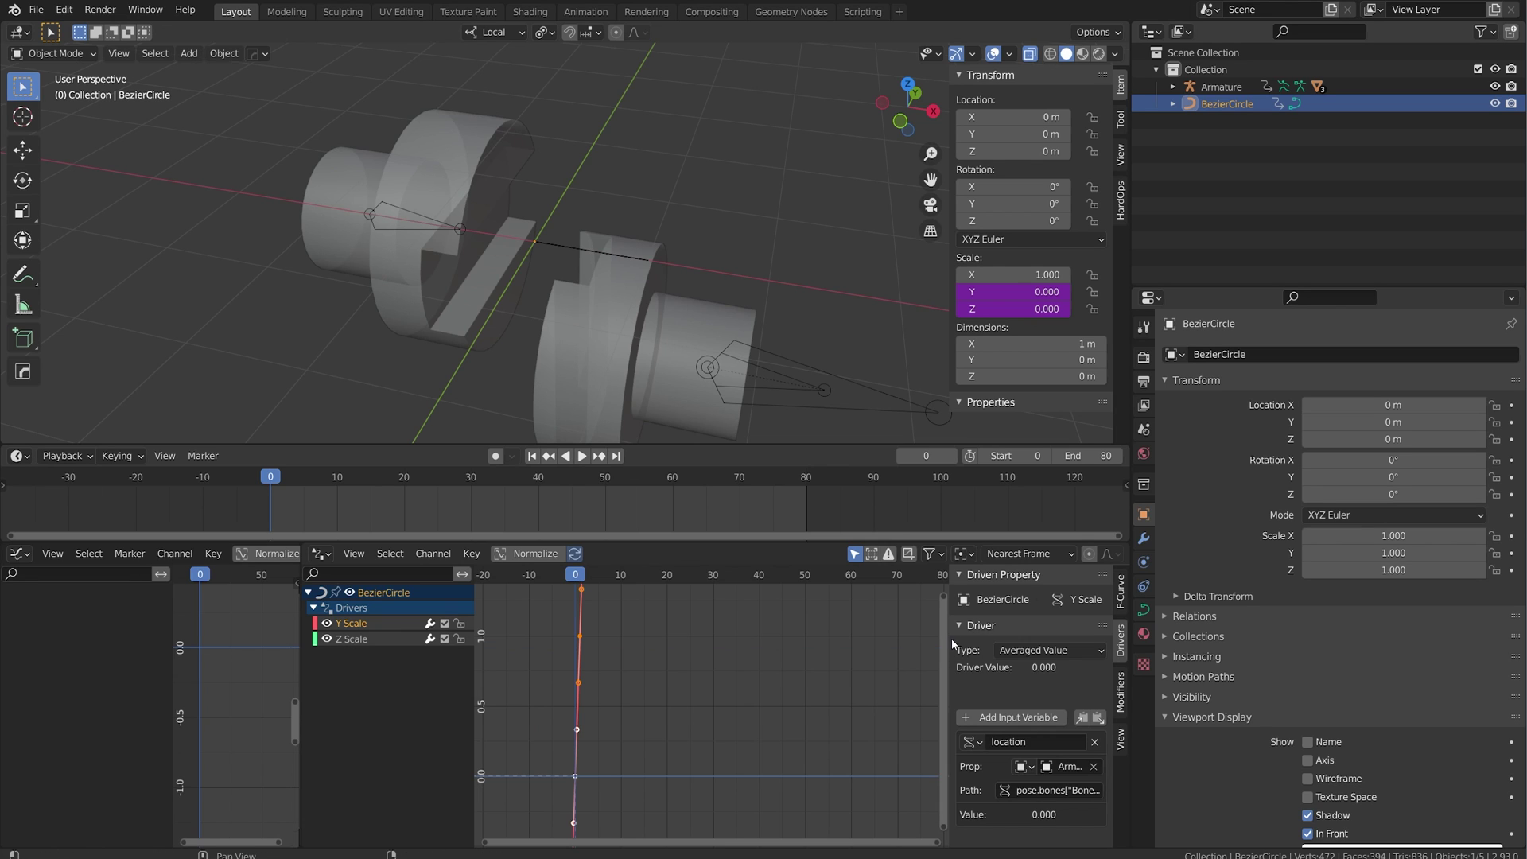
left_click_drag(948, 646, 670, 666)
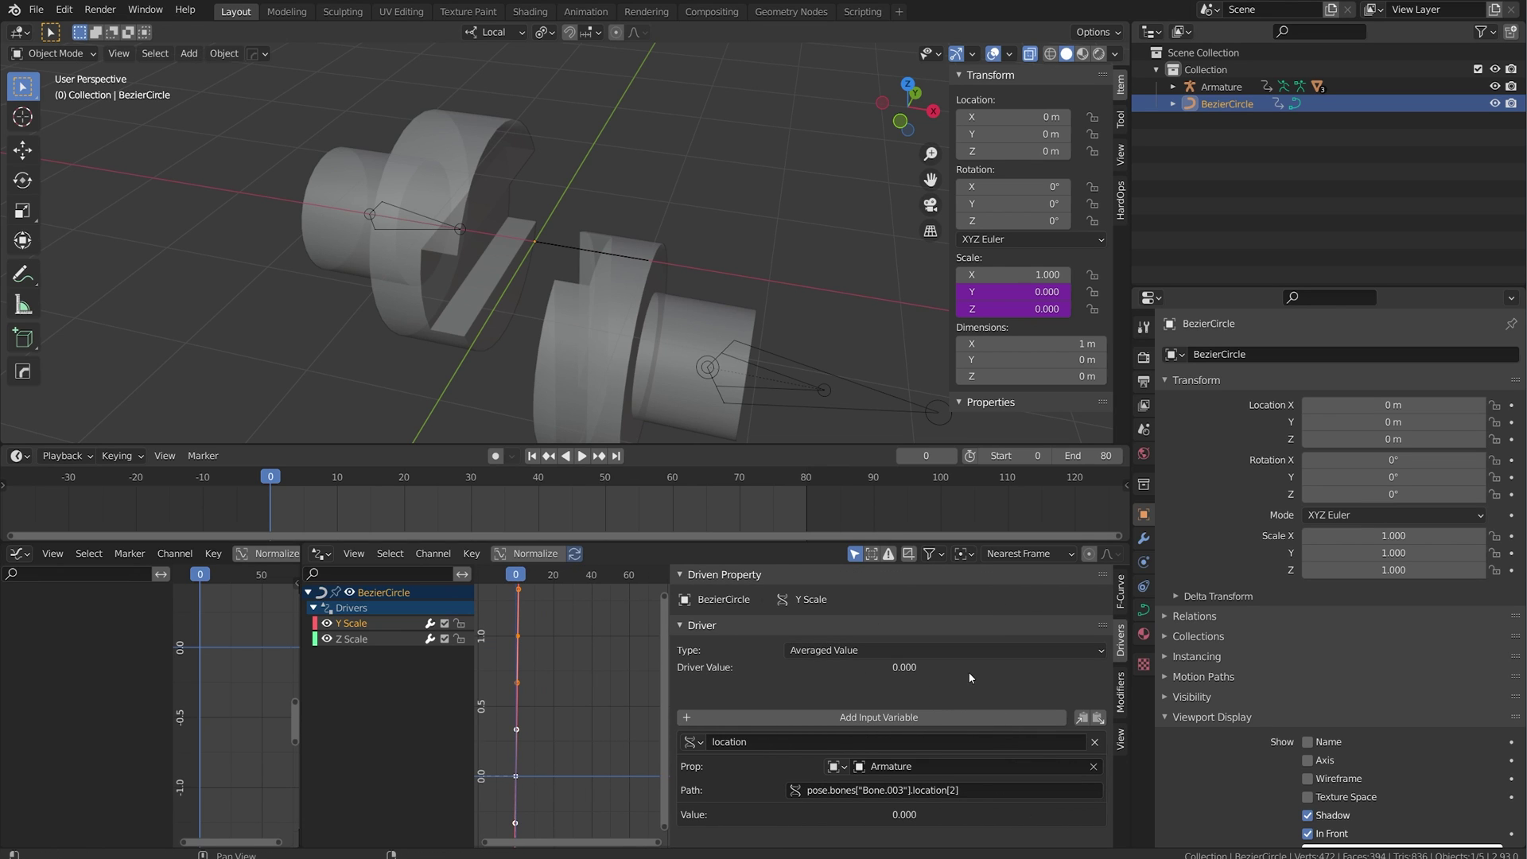
left_click(842, 650)
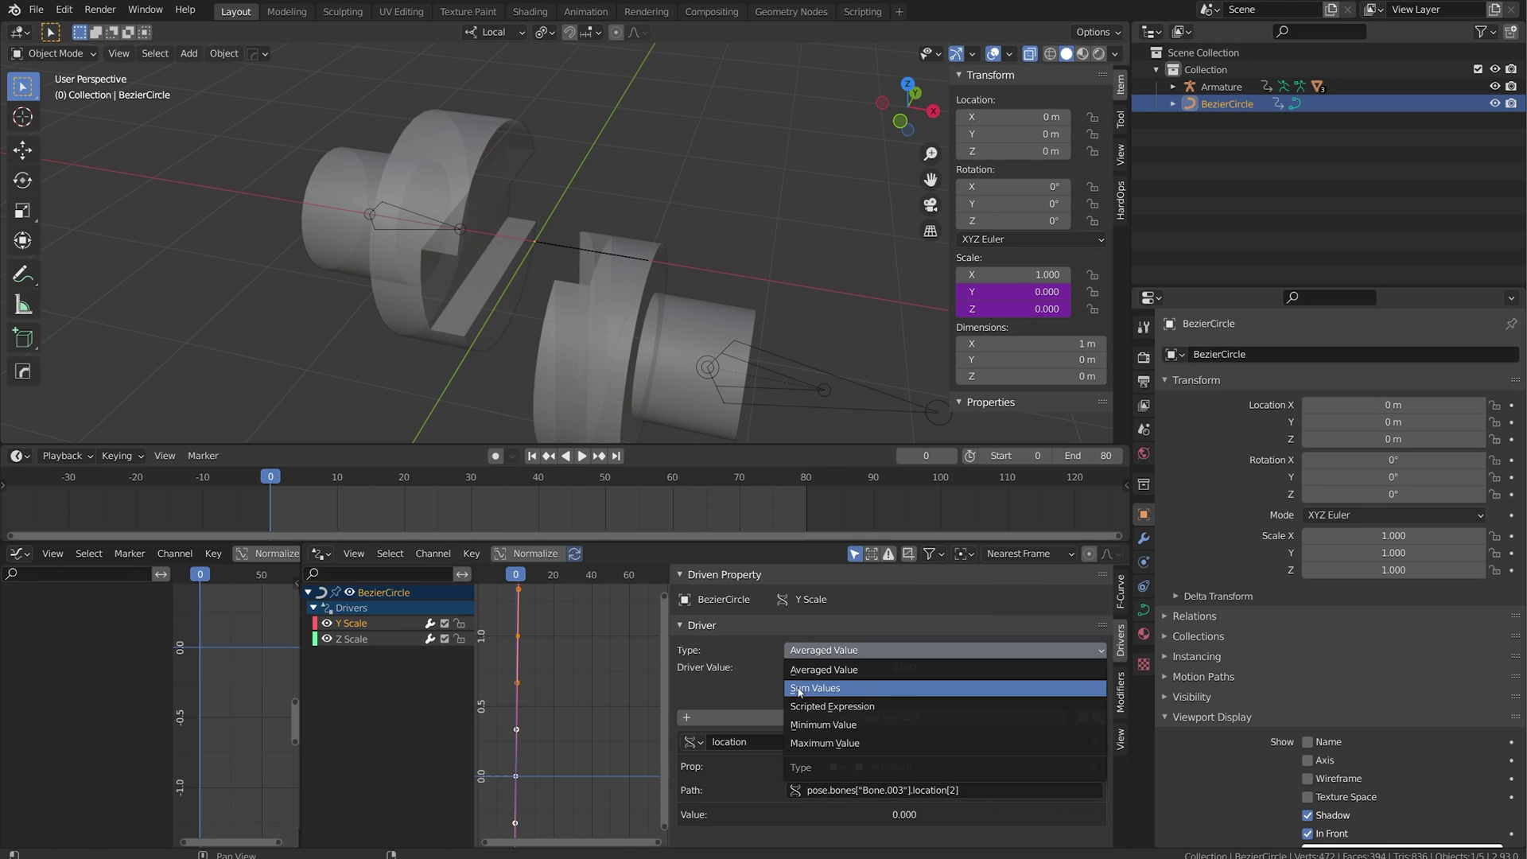
left_click(875, 710)
scroll(741, 700, "down", 2)
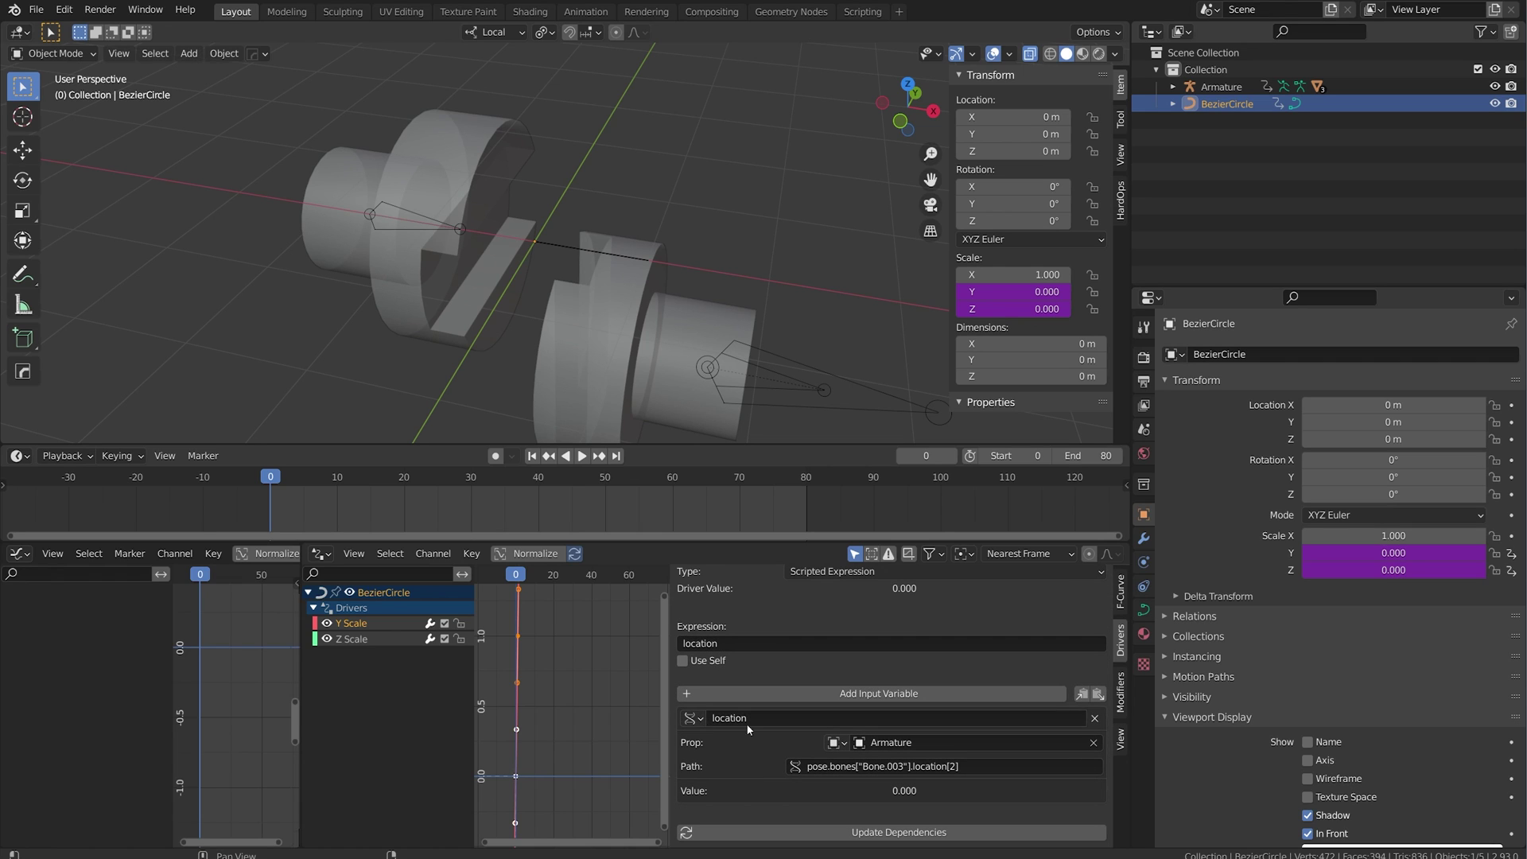
Set the expression of BezierCircle's Y Scale driver to location+1.
left_click(753, 645)
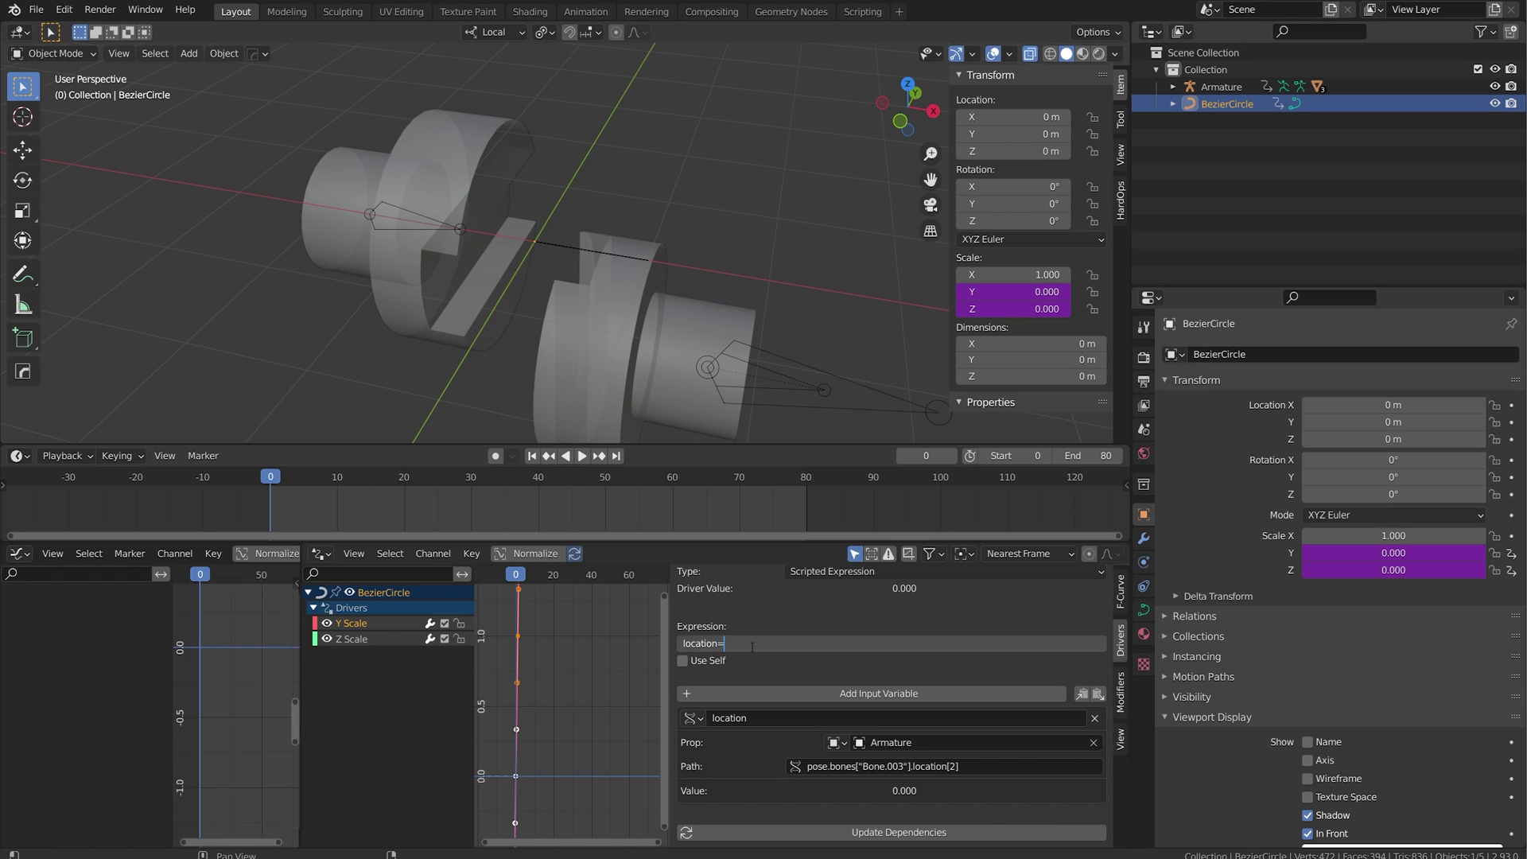
type("+1")
key("Return")
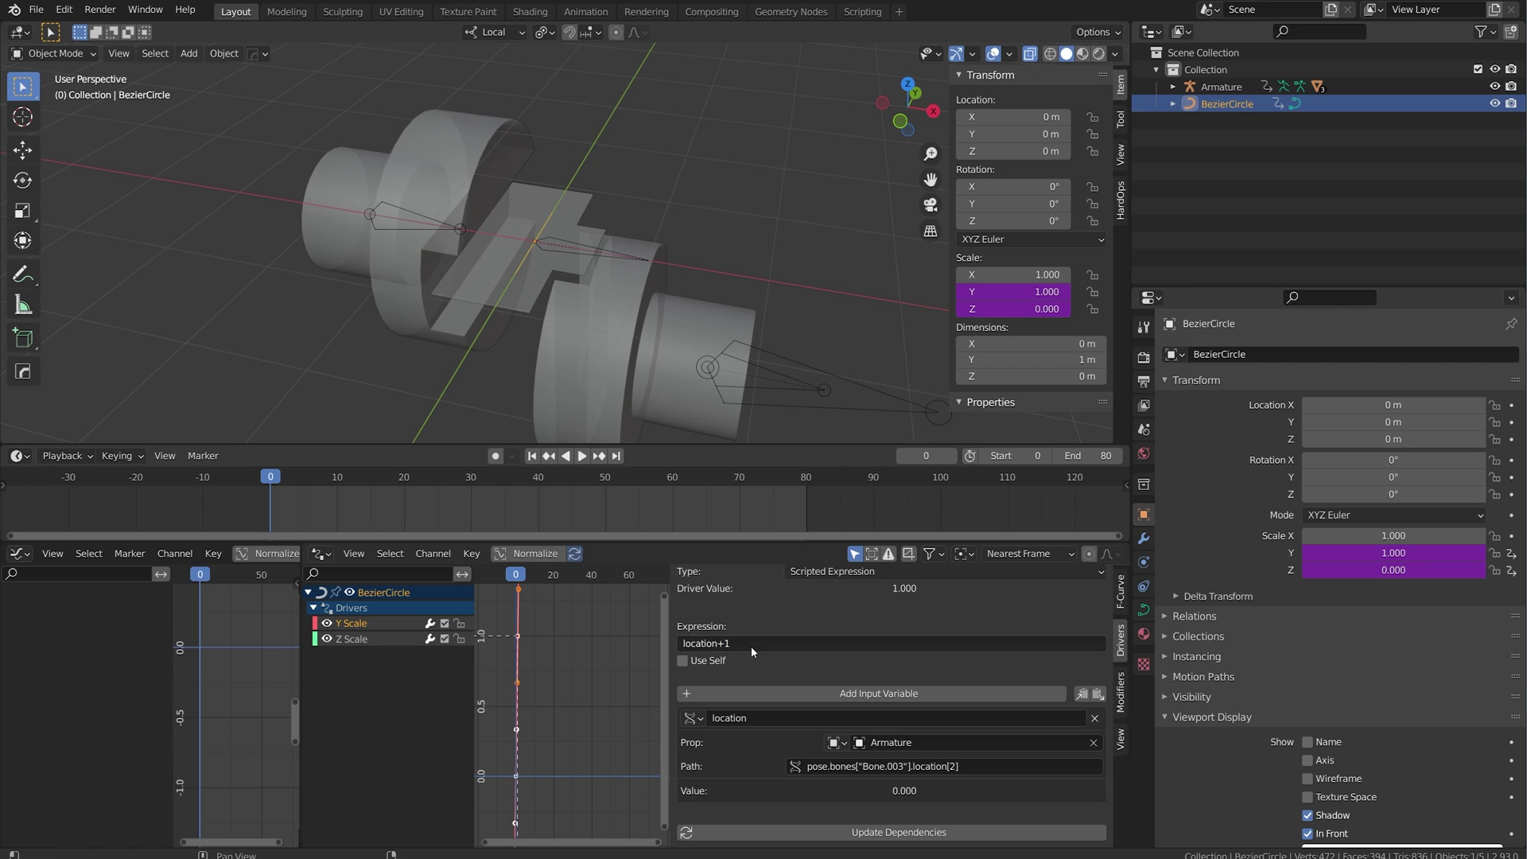
Change BezierCircle's Z Scale driver to Scripted Expression and set its expression to location+1.
left_click(345, 640)
left_click(864, 628)
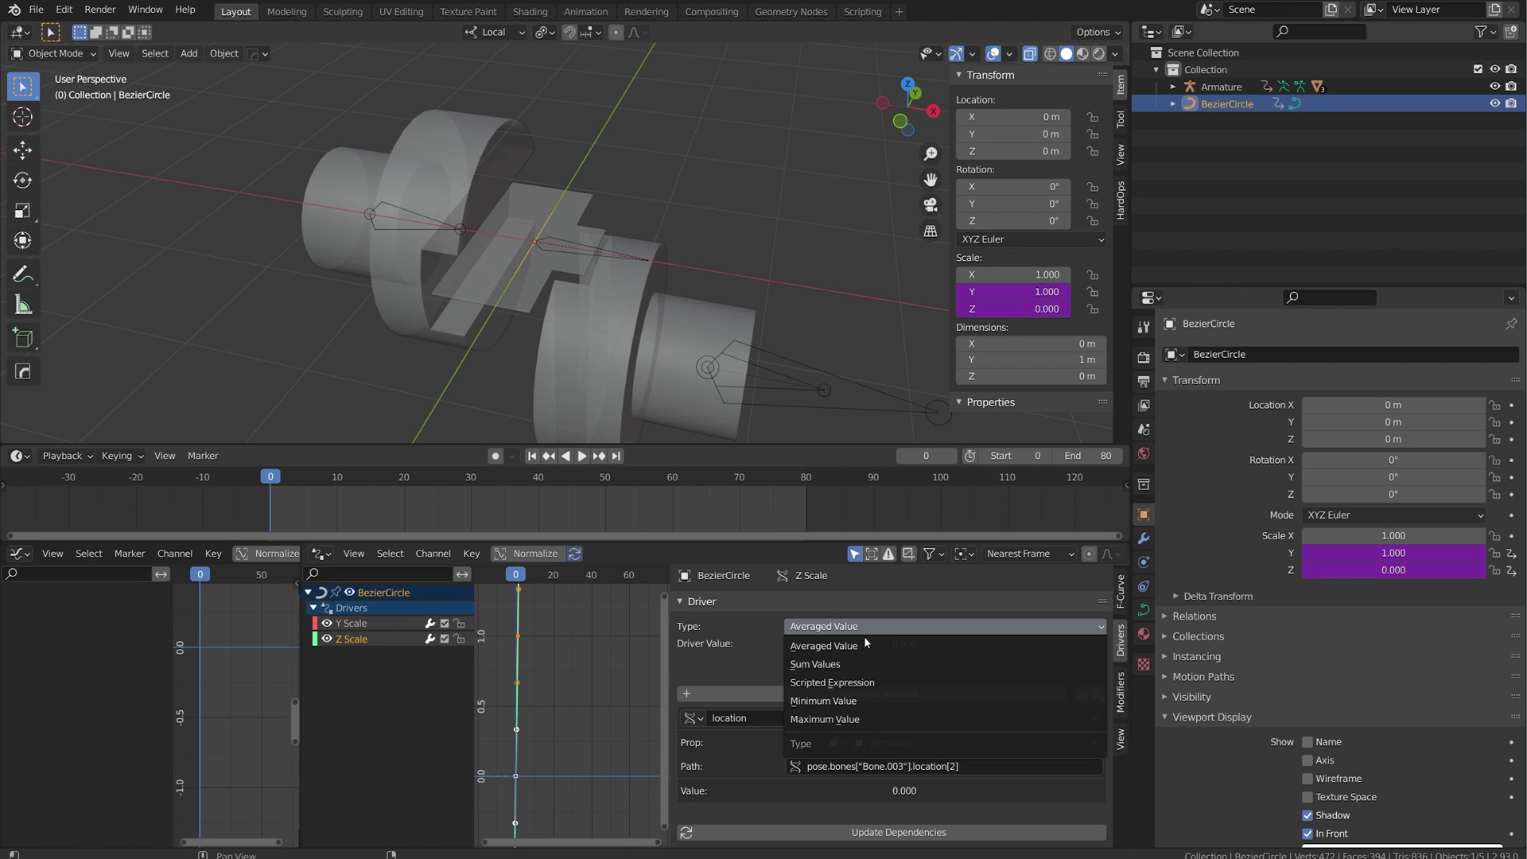
left_click(849, 685)
left_click(781, 697)
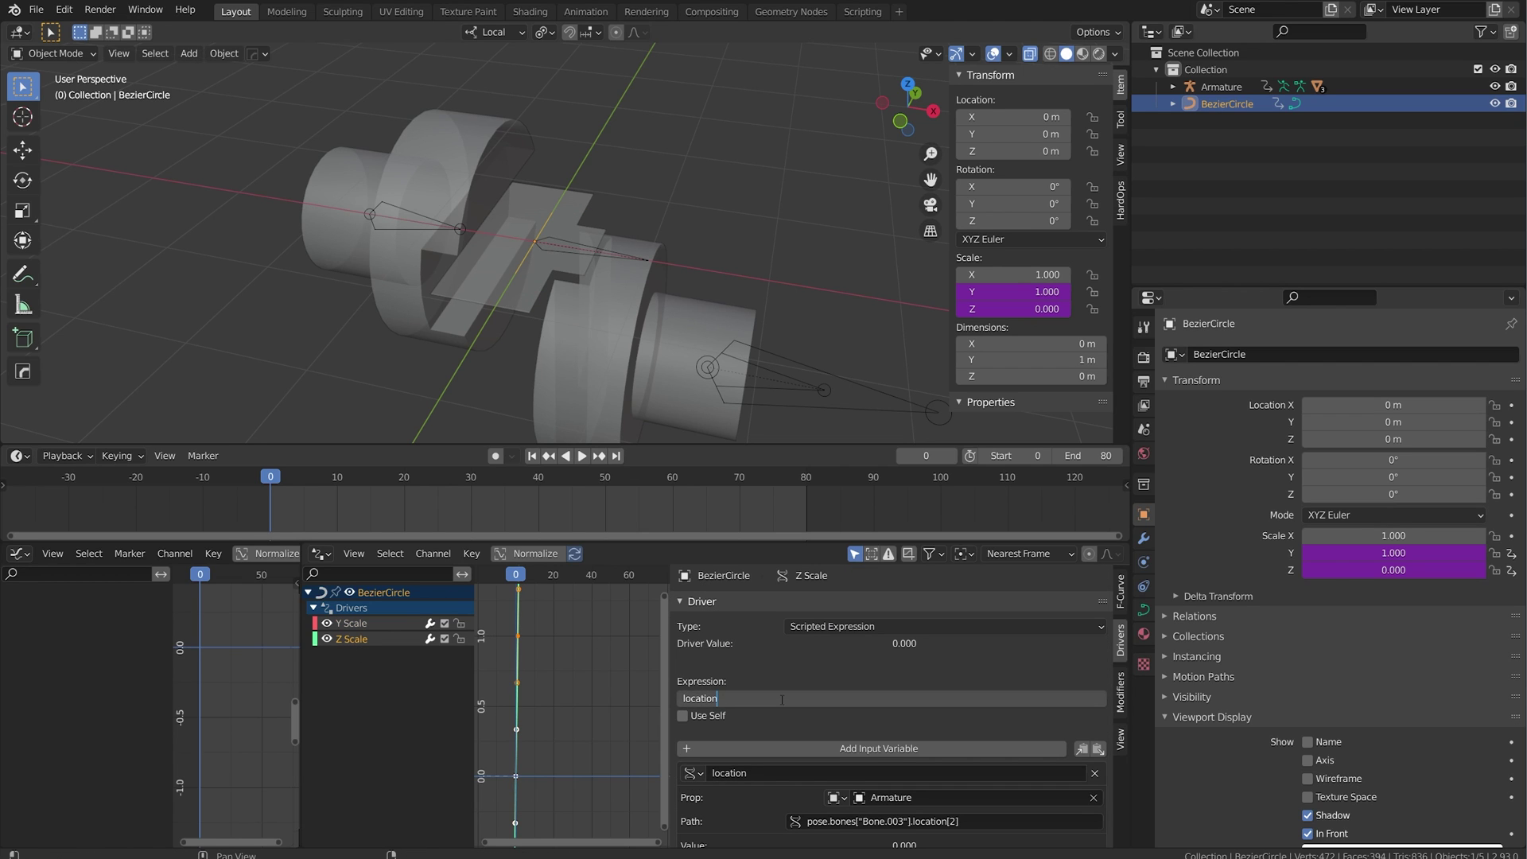
key("Return")
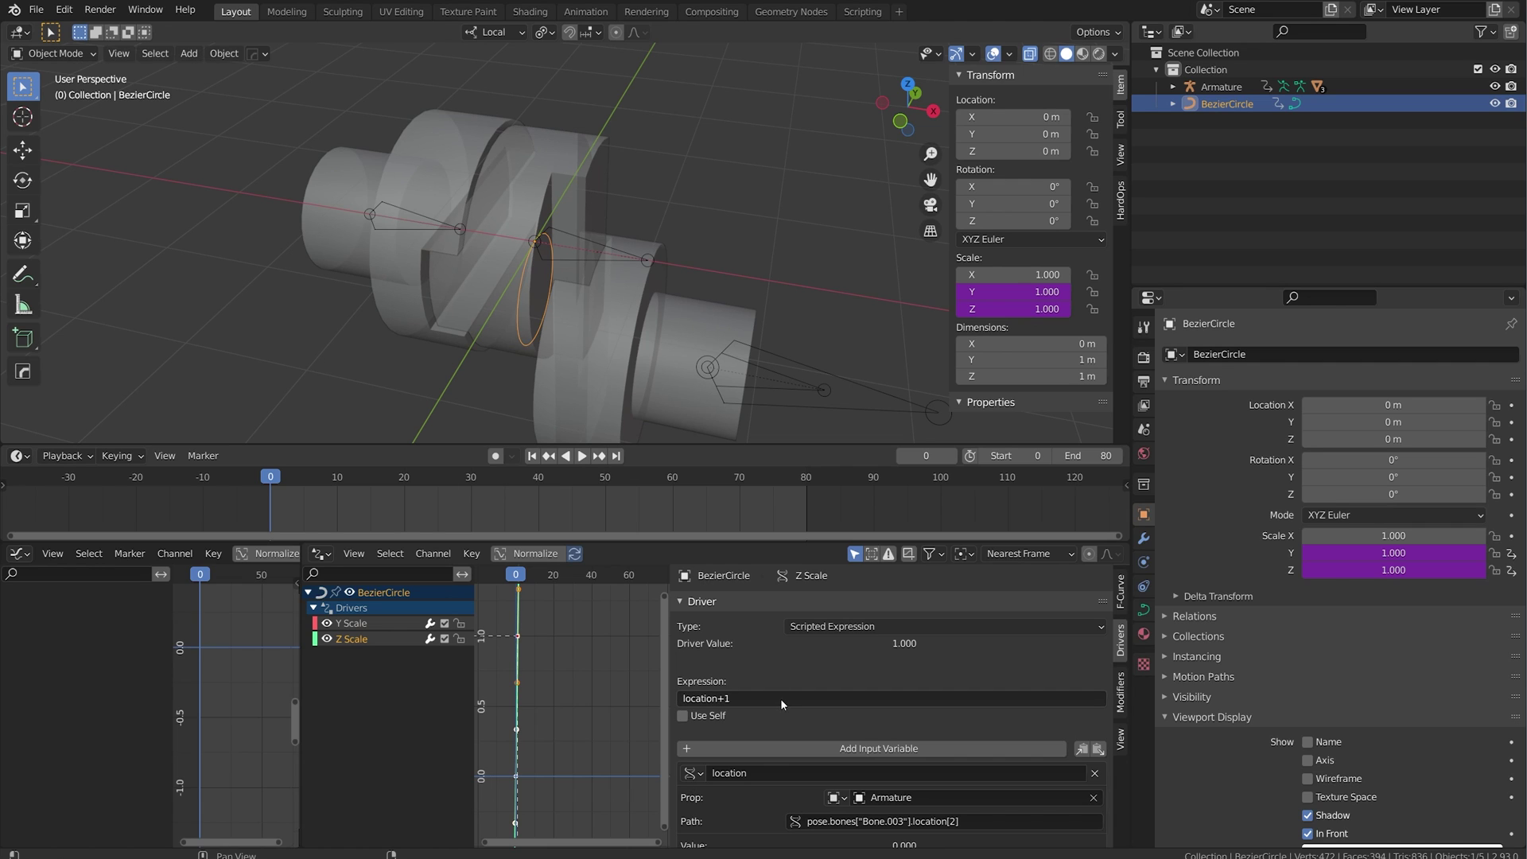
scroll(859, 792, "down", 2)
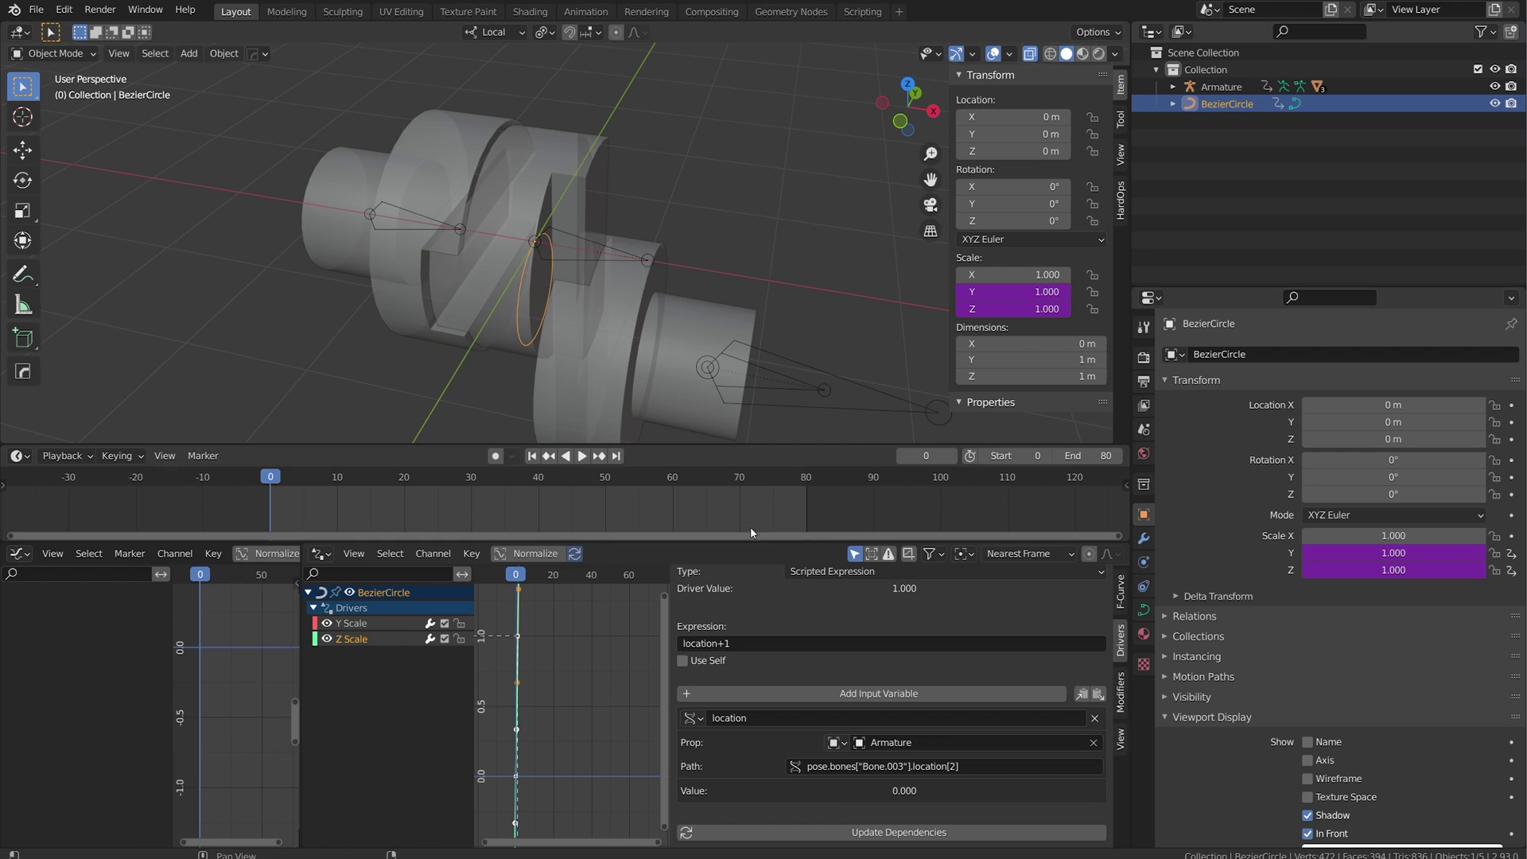
Test the drivers by moving Bone.003 down along its local Z to about -0.6 m in the armature's Pose Mode.
left_click(823, 369)
middle_click_drag(823, 369, 726, 236)
key("ctrl+Tab")
scroll(731, 308, "down", 1)
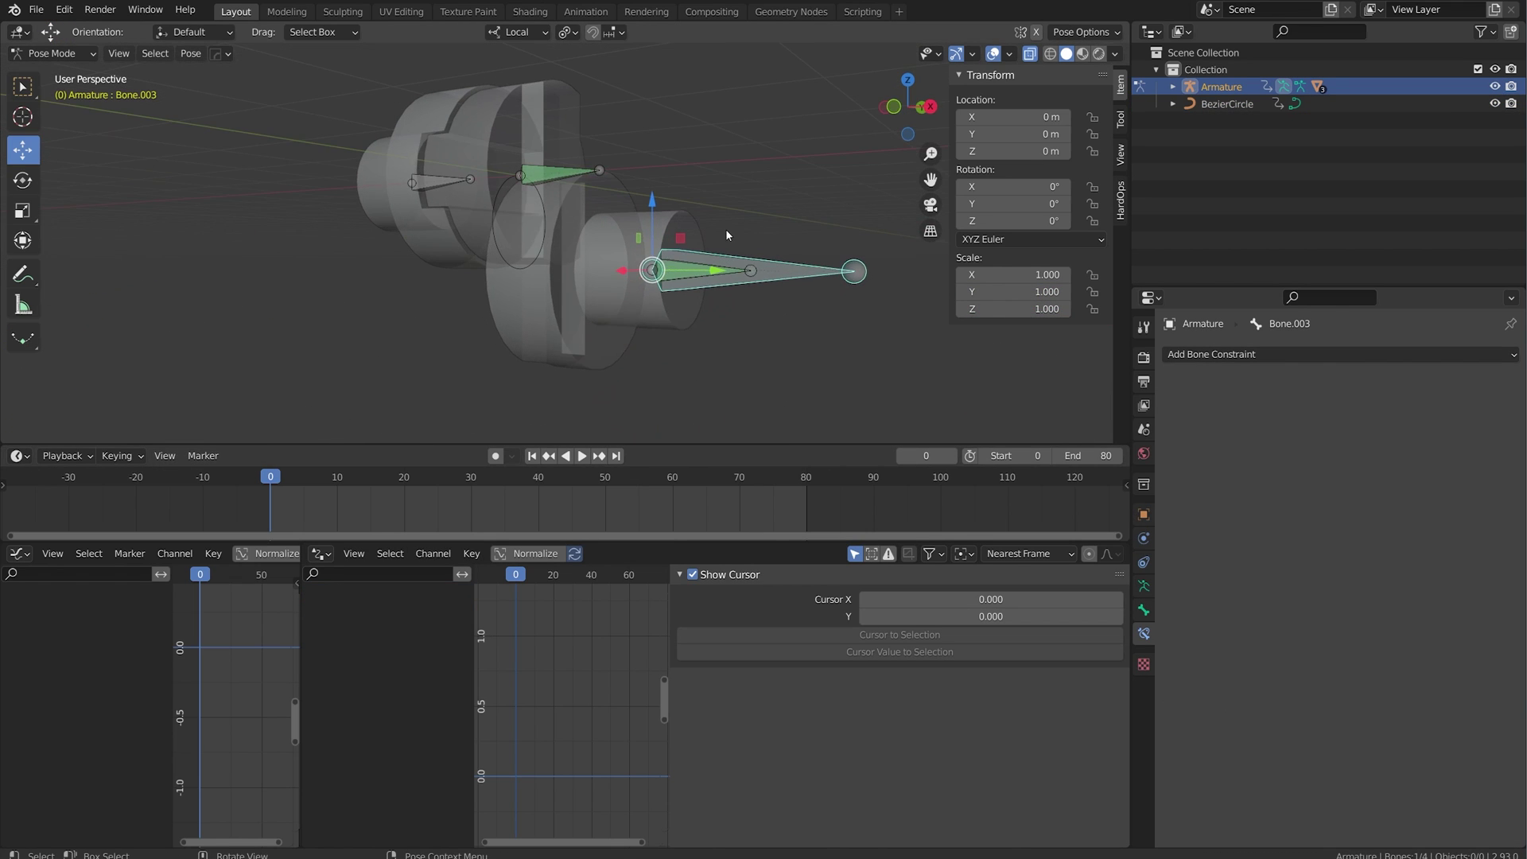
key("g")
key("z")
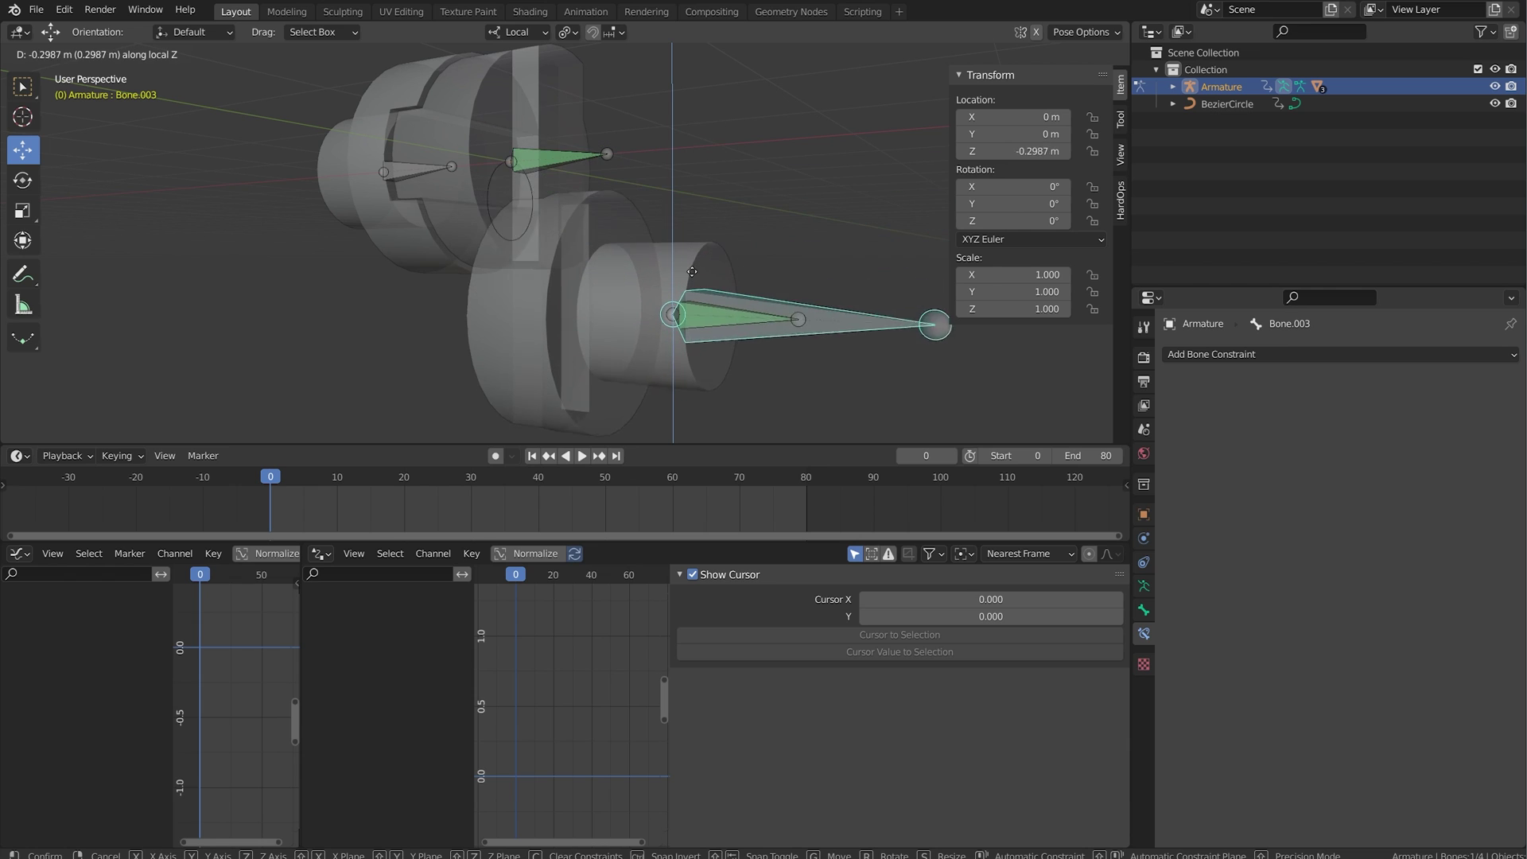
left_click(569, 257)
Select BezierCircle in Object Mode and change both its Z Scale and Y Scale driver expressions to -location+1.
key("ctrl+Tab")
left_click(500, 189)
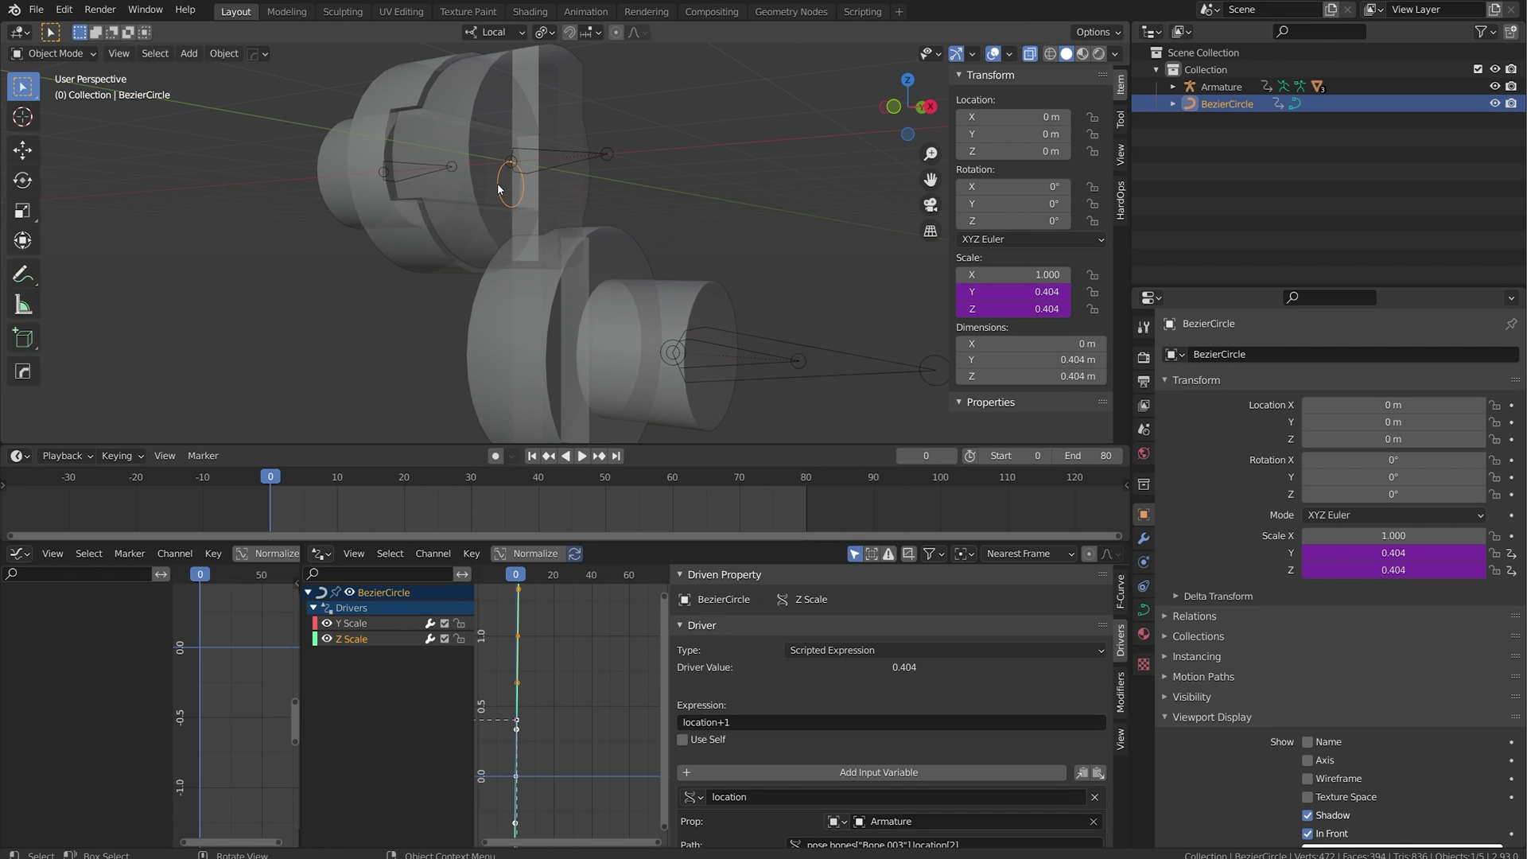
left_click(850, 390)
key("ctrl+Tab")
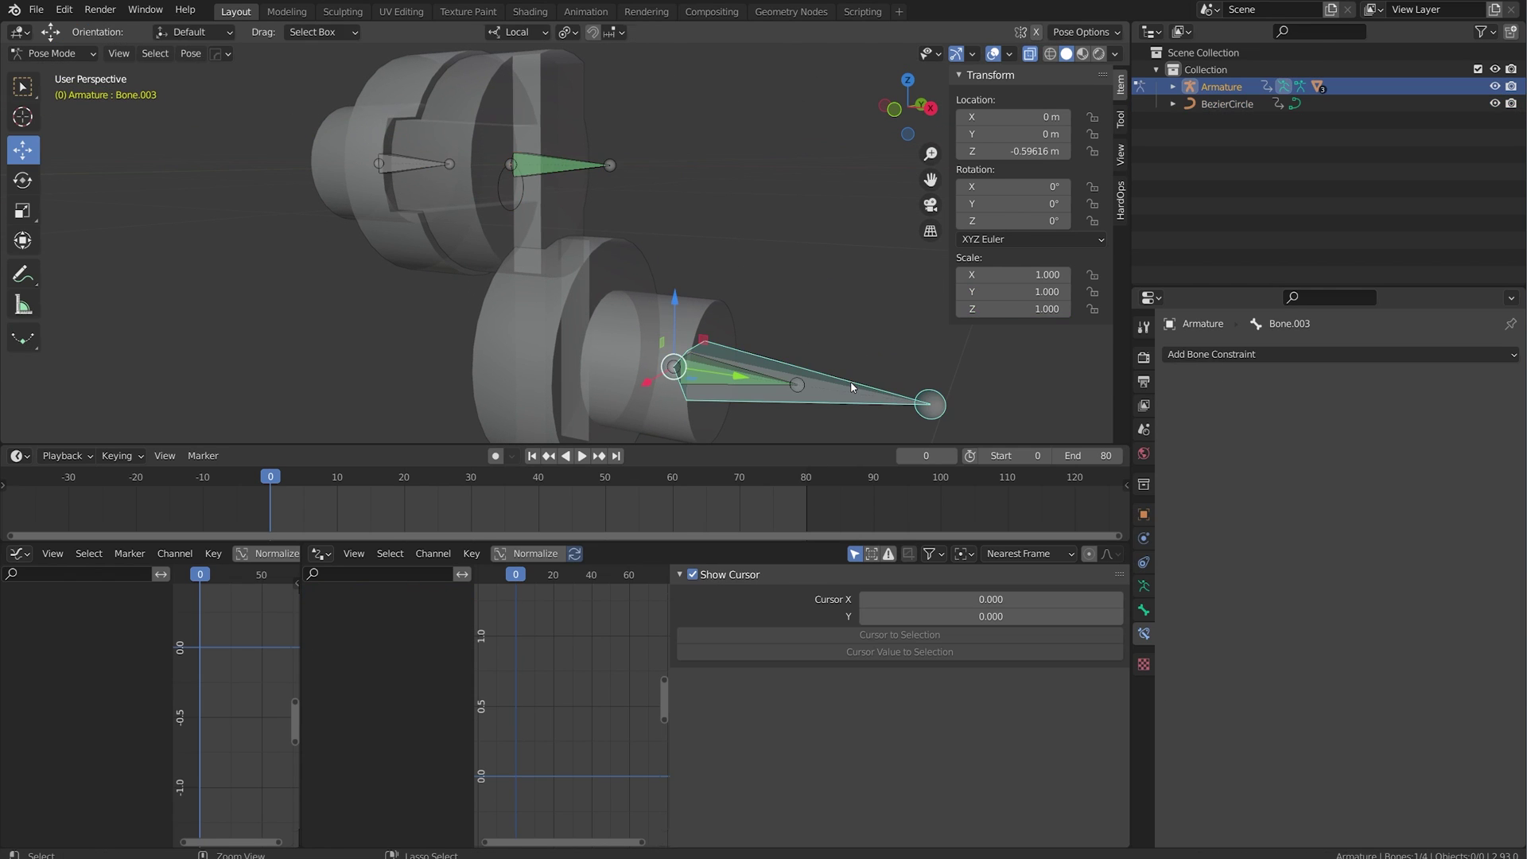
key("ctrl+Tab")
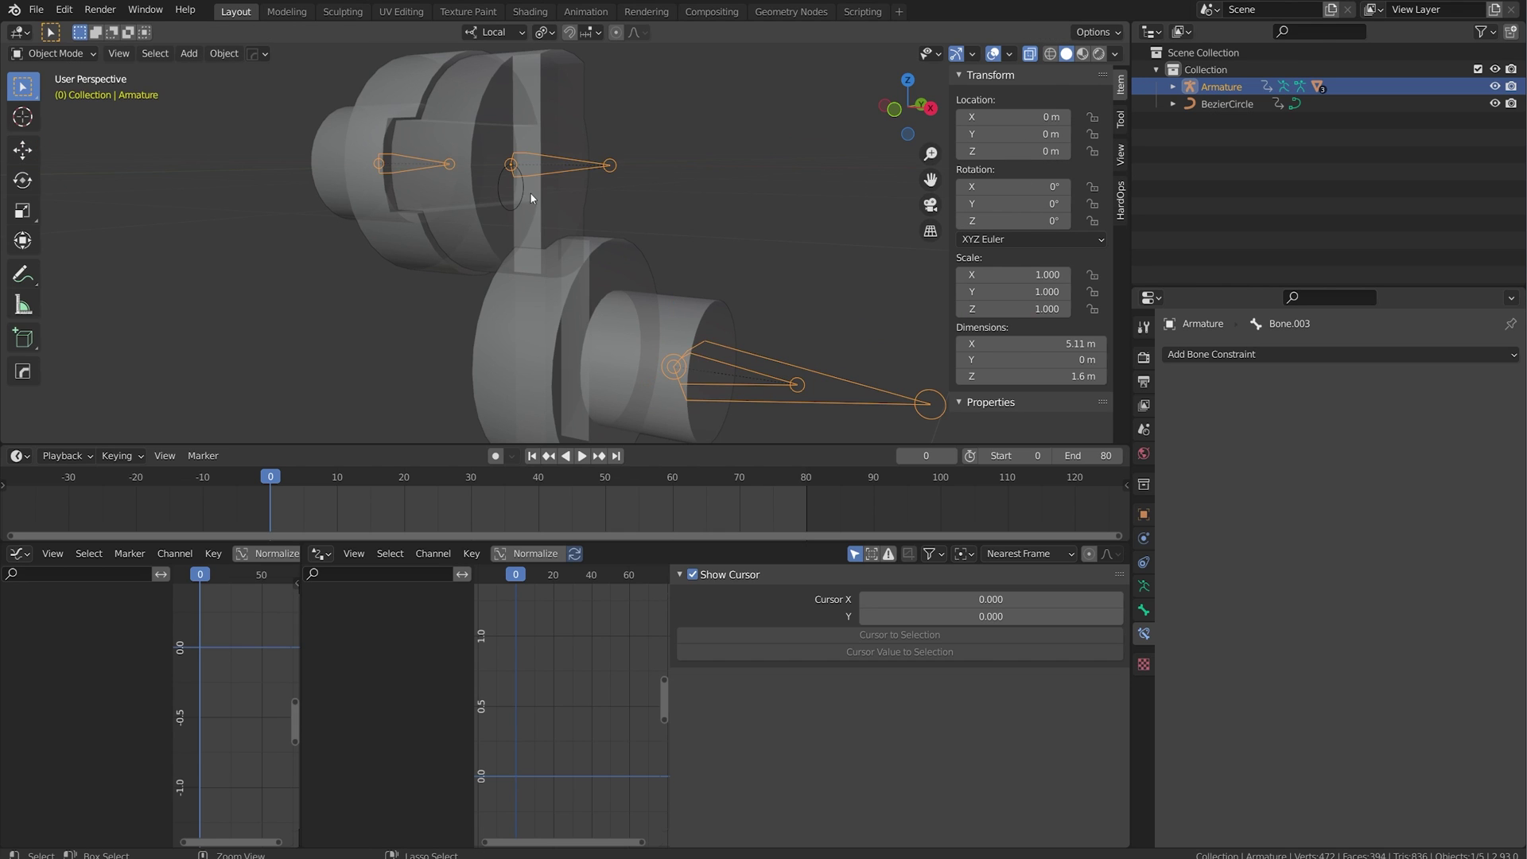
left_click(503, 186)
scroll(717, 723, "down", 2)
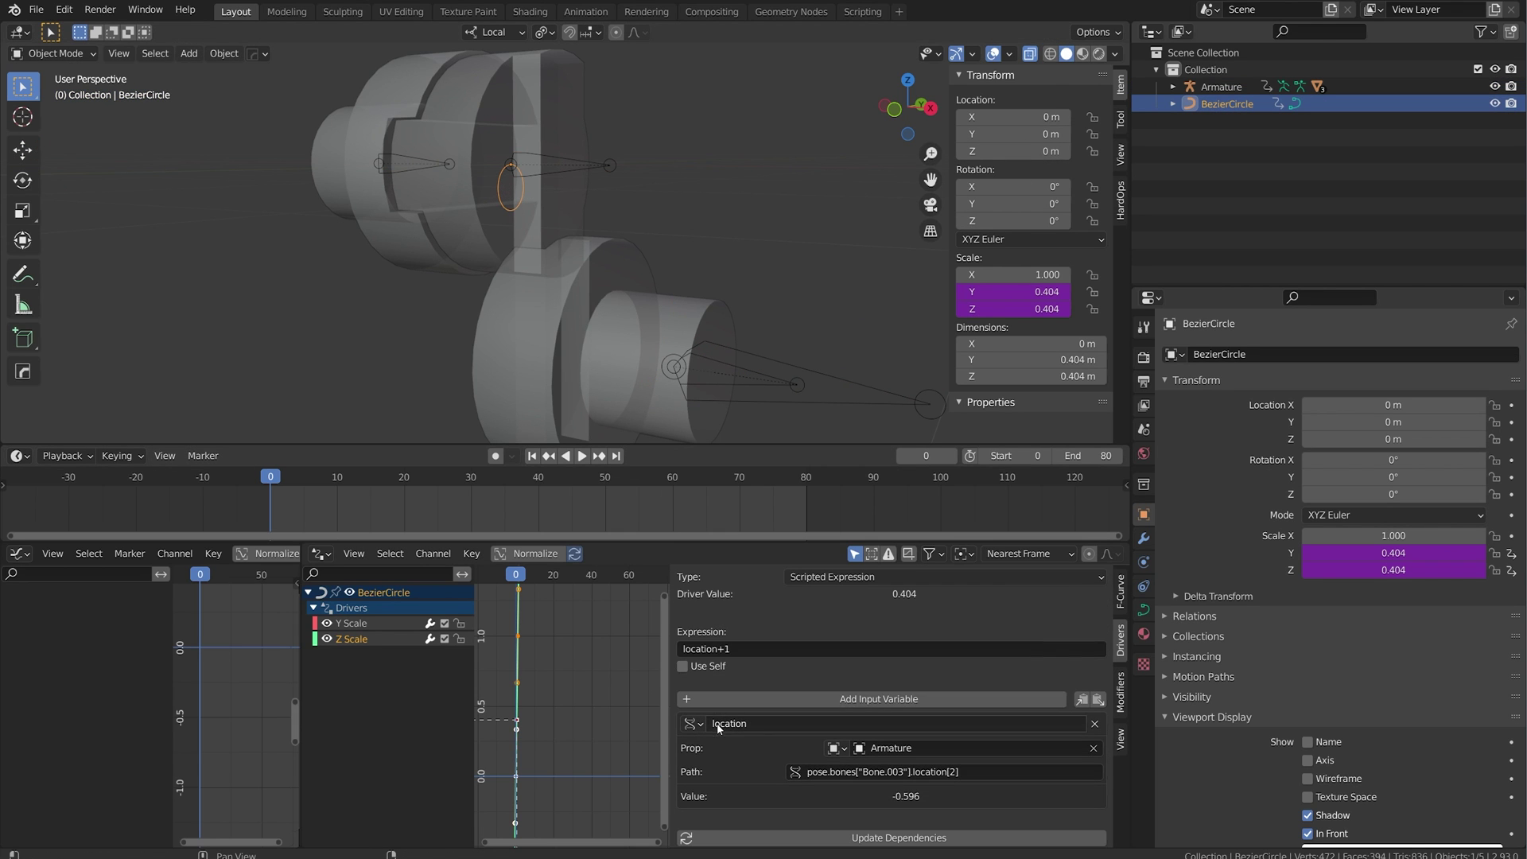
left_click(683, 649)
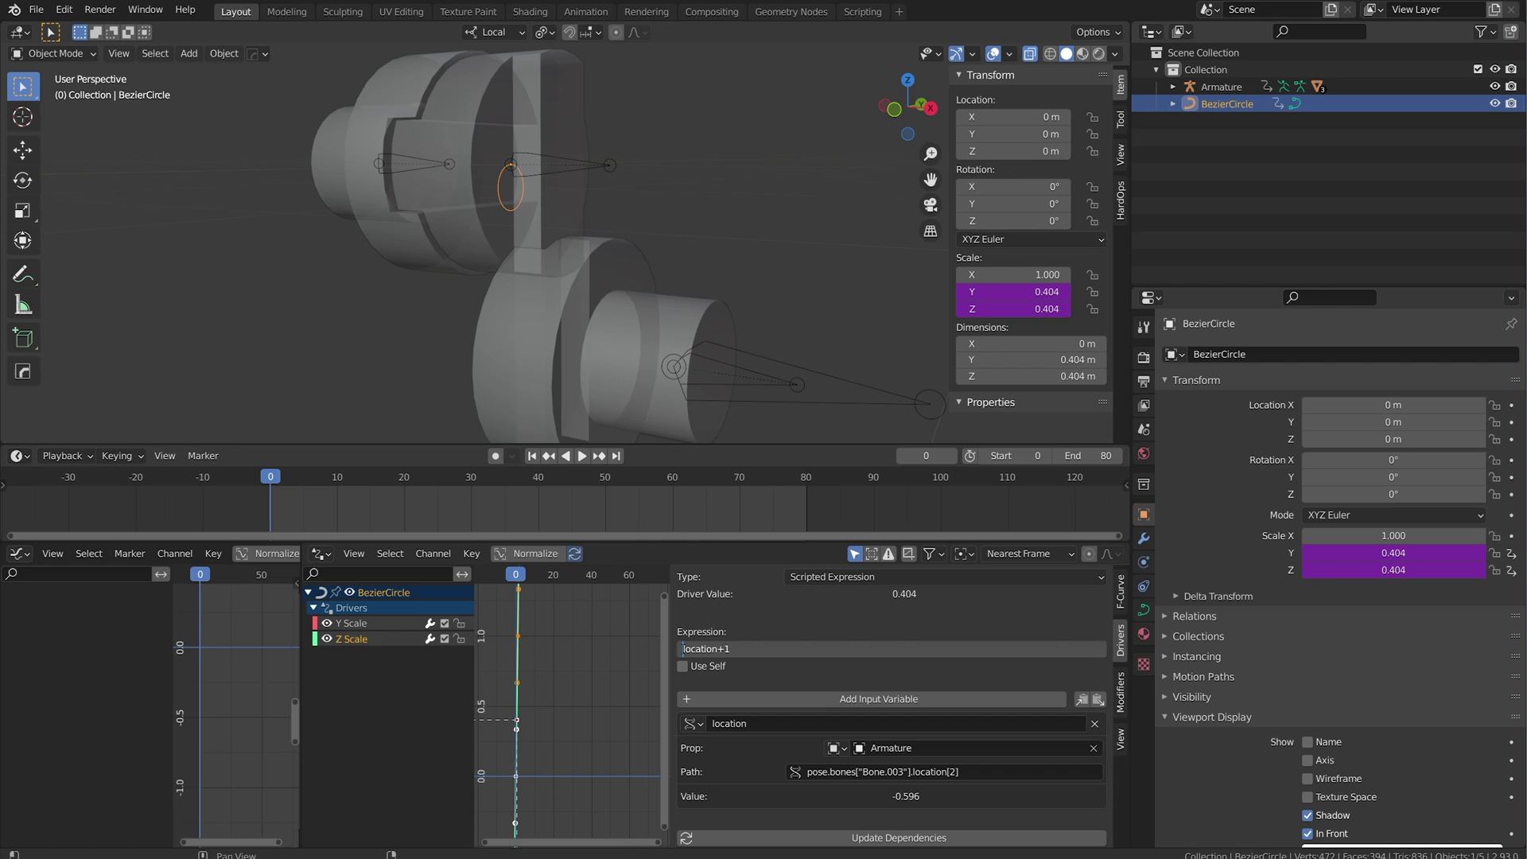
type("-")
key("Return")
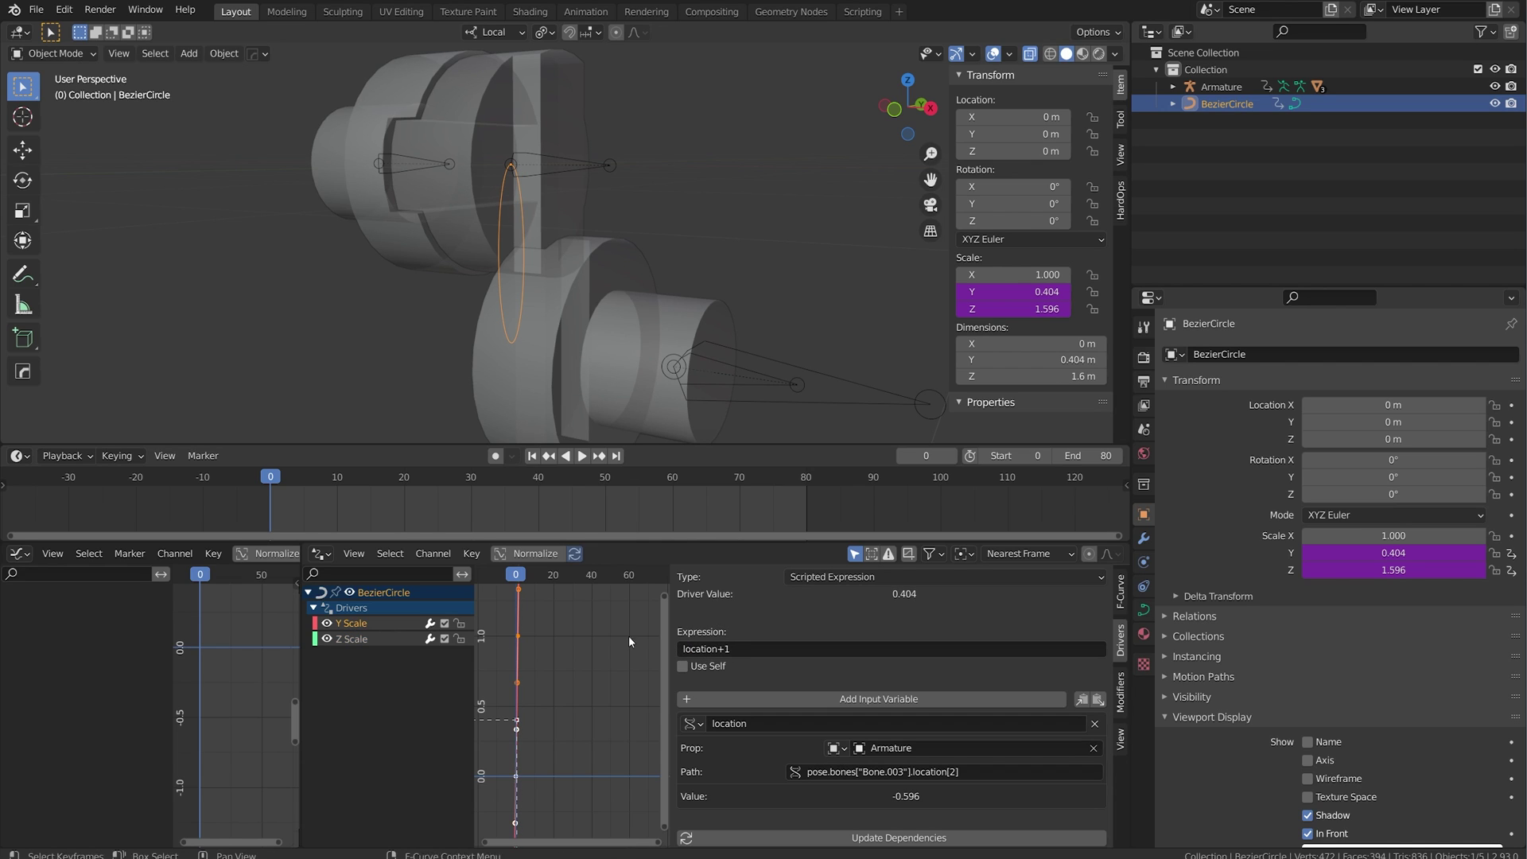
left_click(675, 649)
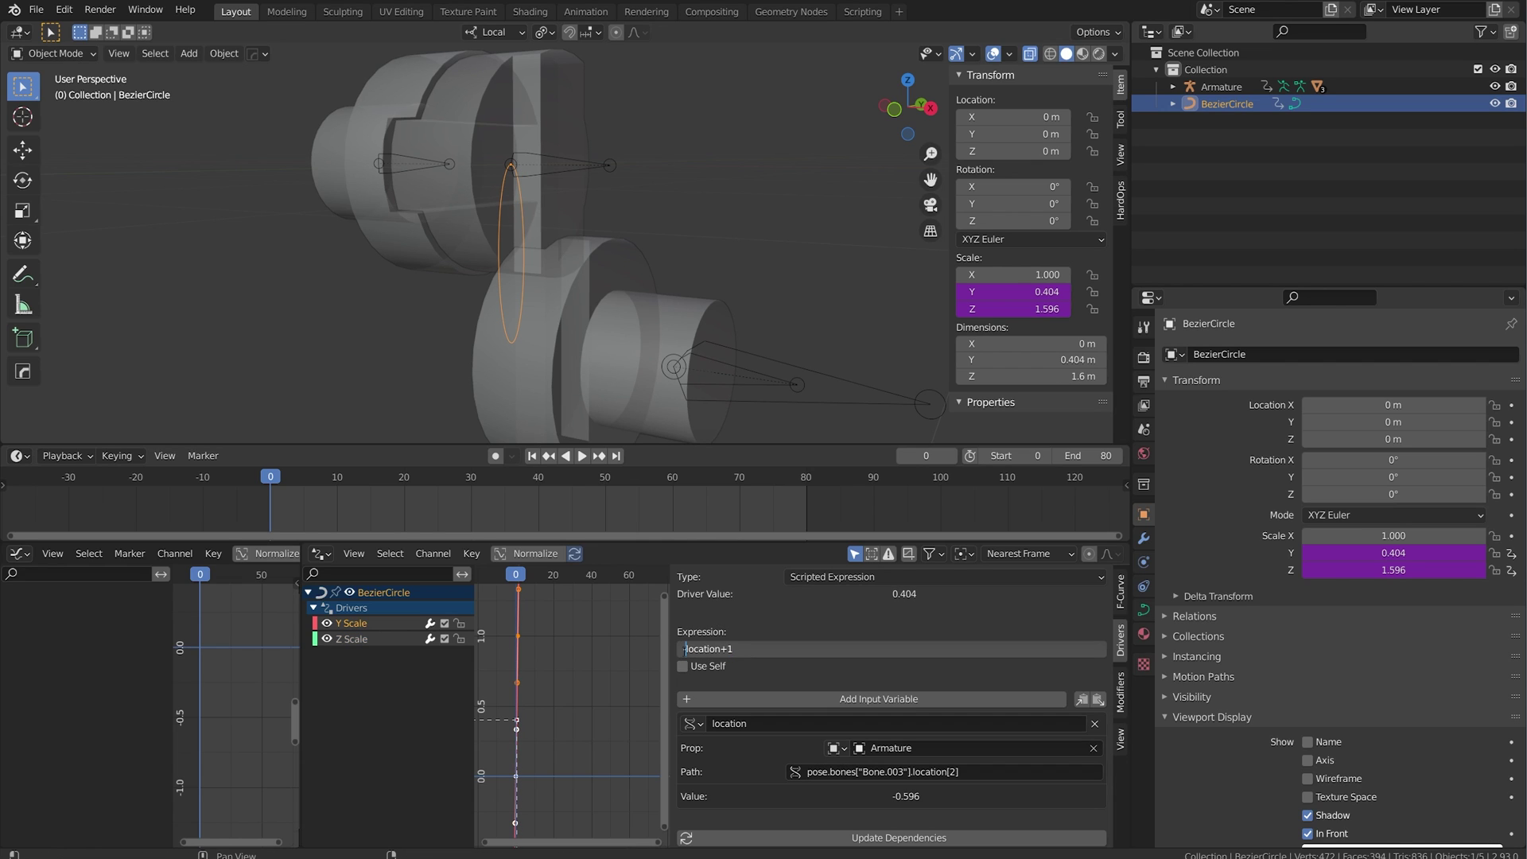
key("Return")
Move Bone.003 along its local Z to about -0.56 m in Pose Mode and play the animation to check the coupling.
left_click(803, 366)
scroll(803, 366, "down", 2)
key("ctrl+Tab")
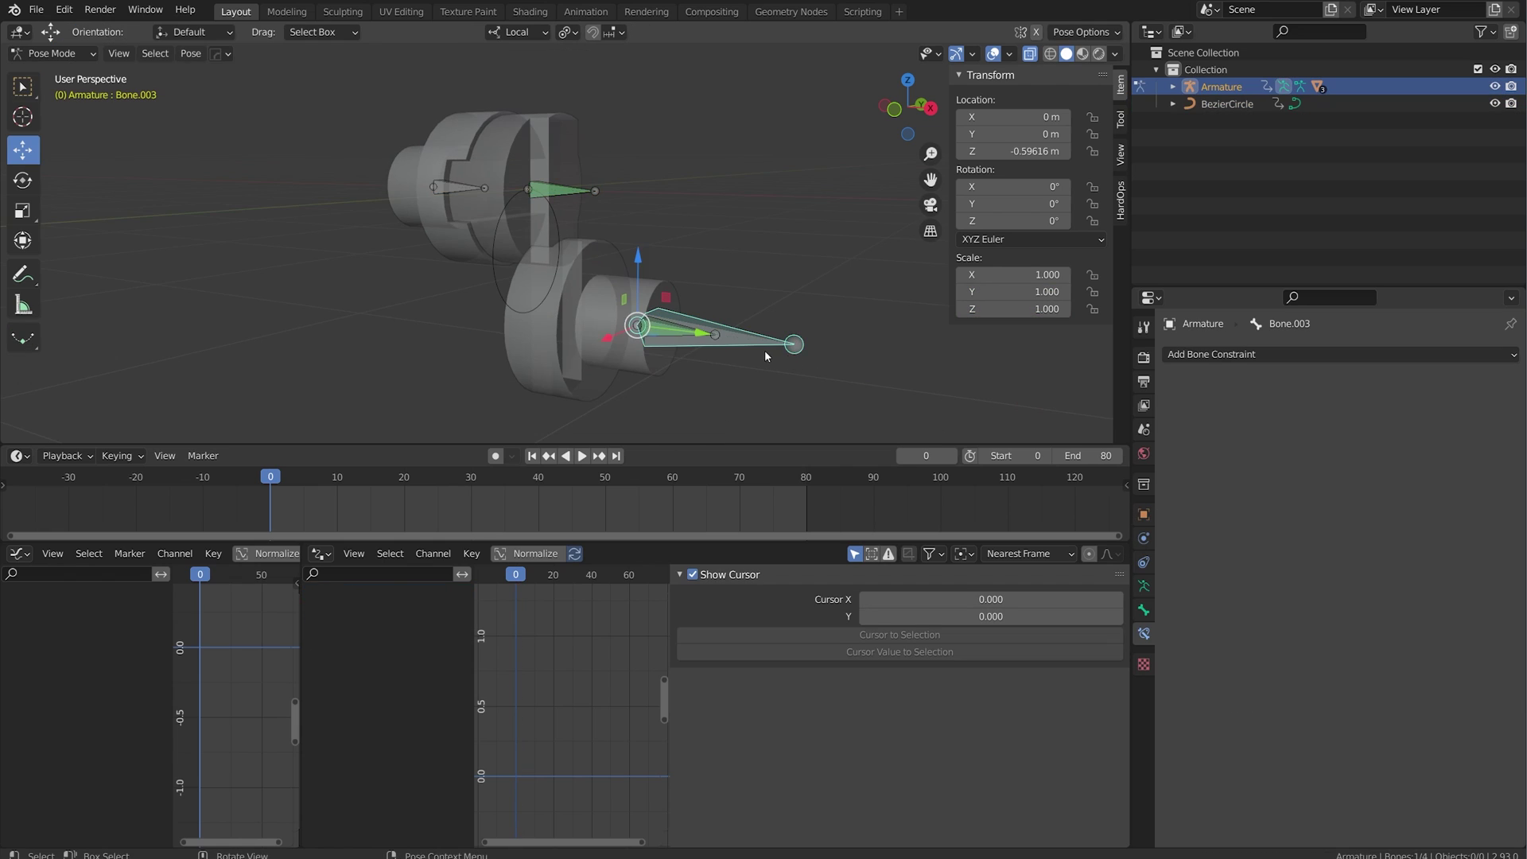
key("g")
key("z")
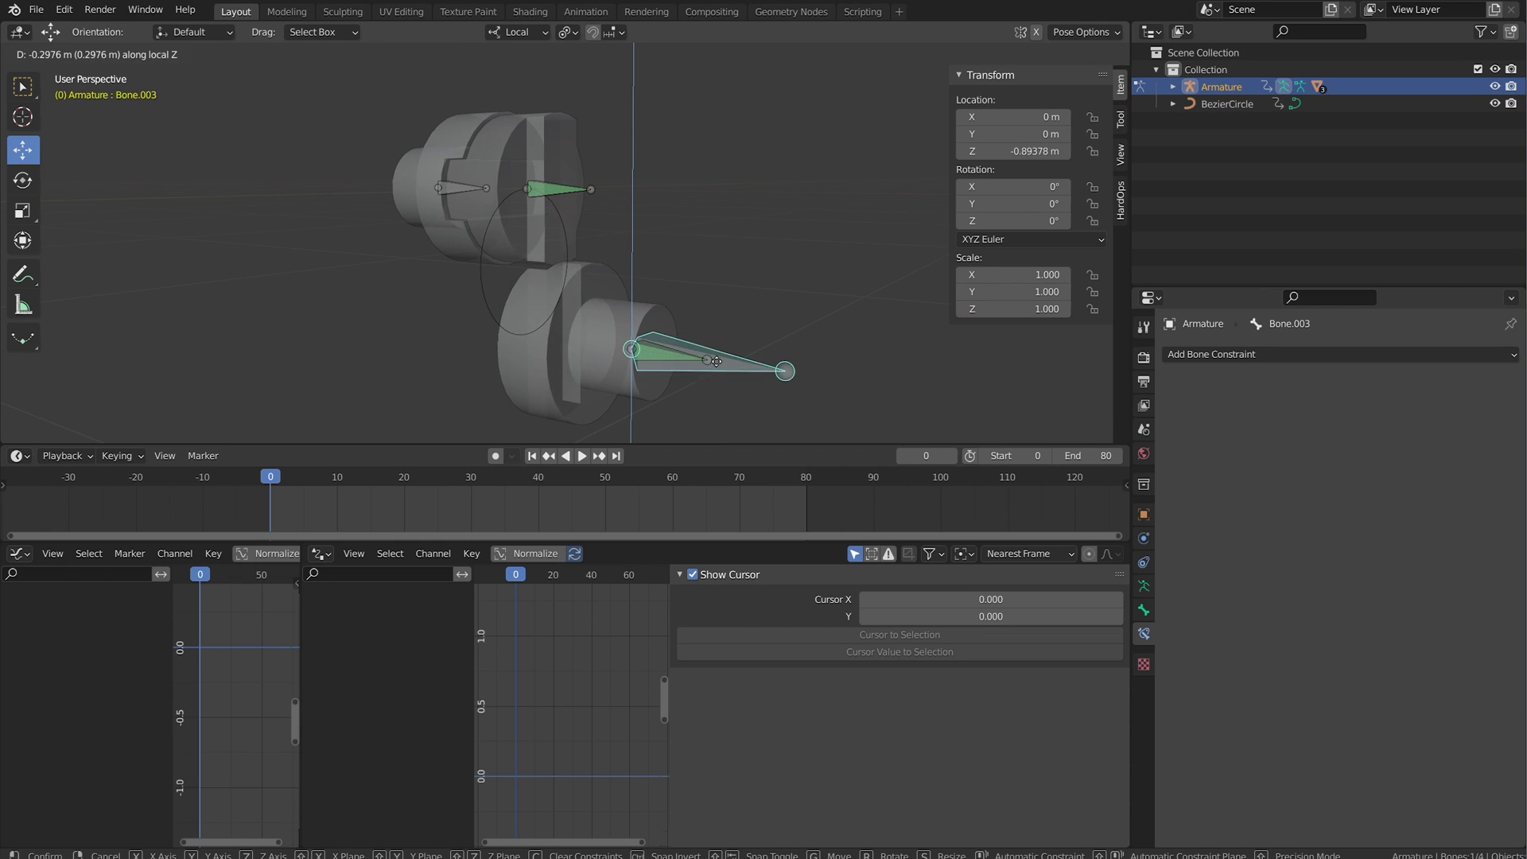
left_click(710, 354)
key("space")
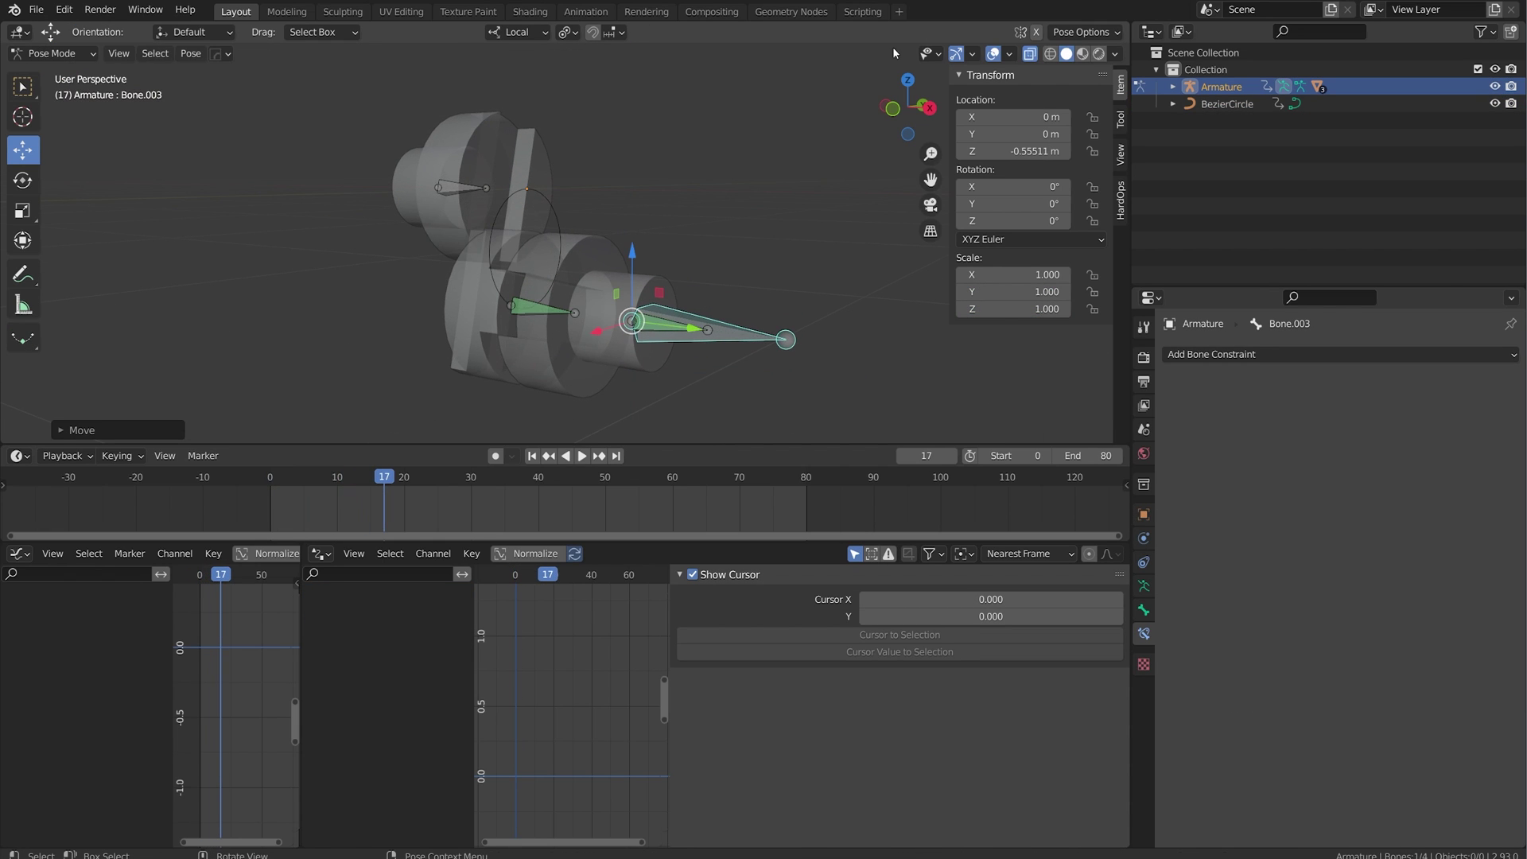
Turn off X-Ray shading and move Bone.003 in Pose Mode to about -0.59 m on its local Z.
key("ctrl+Tab")
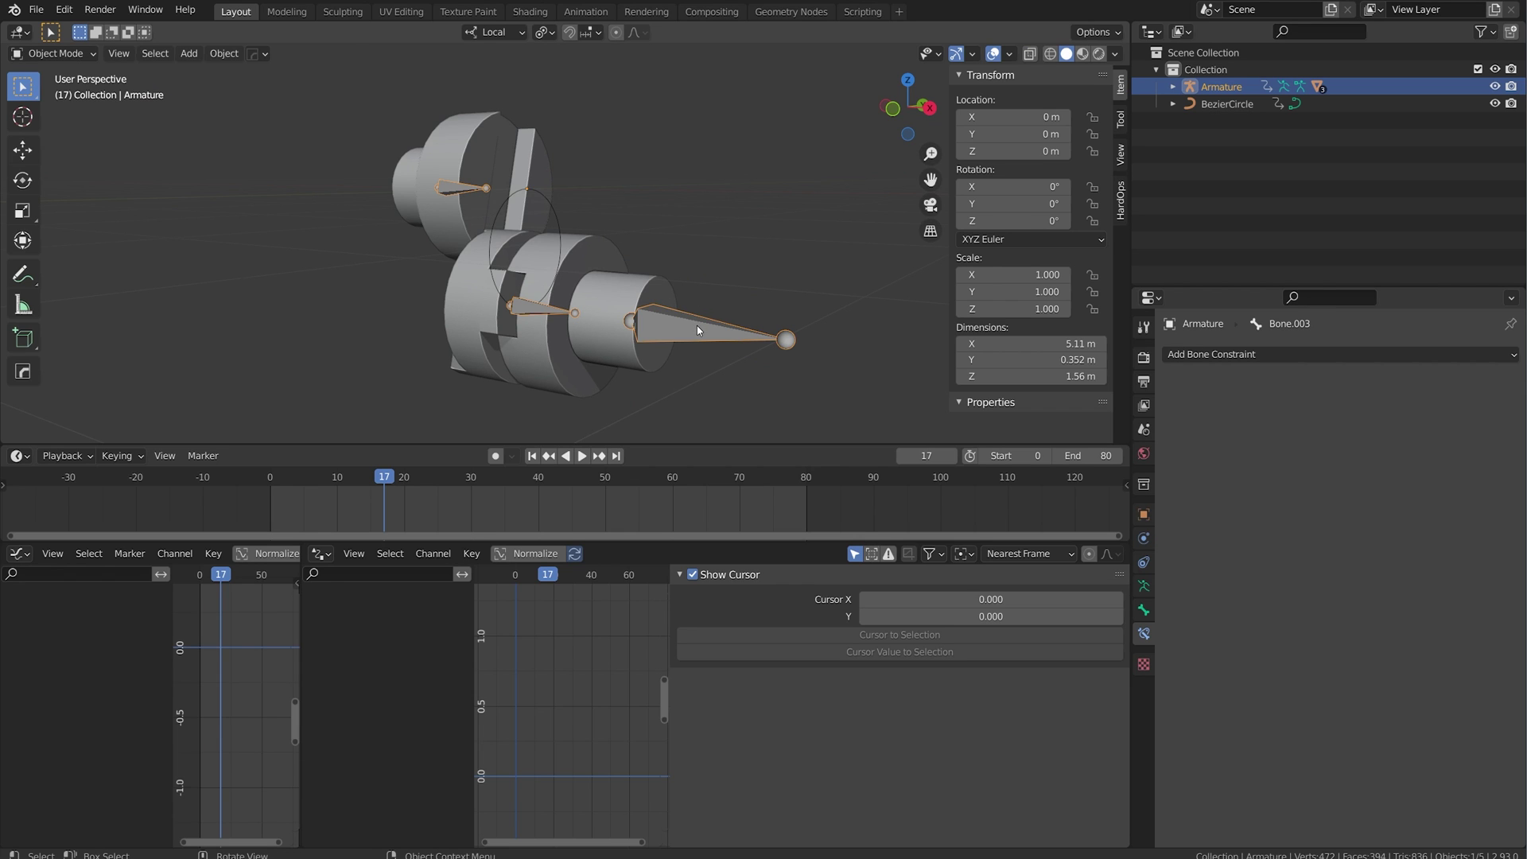
key("ctrl+Tab")
left_click(696, 326)
left_click(738, 331)
key("g")
key("z")
left_click(758, 379)
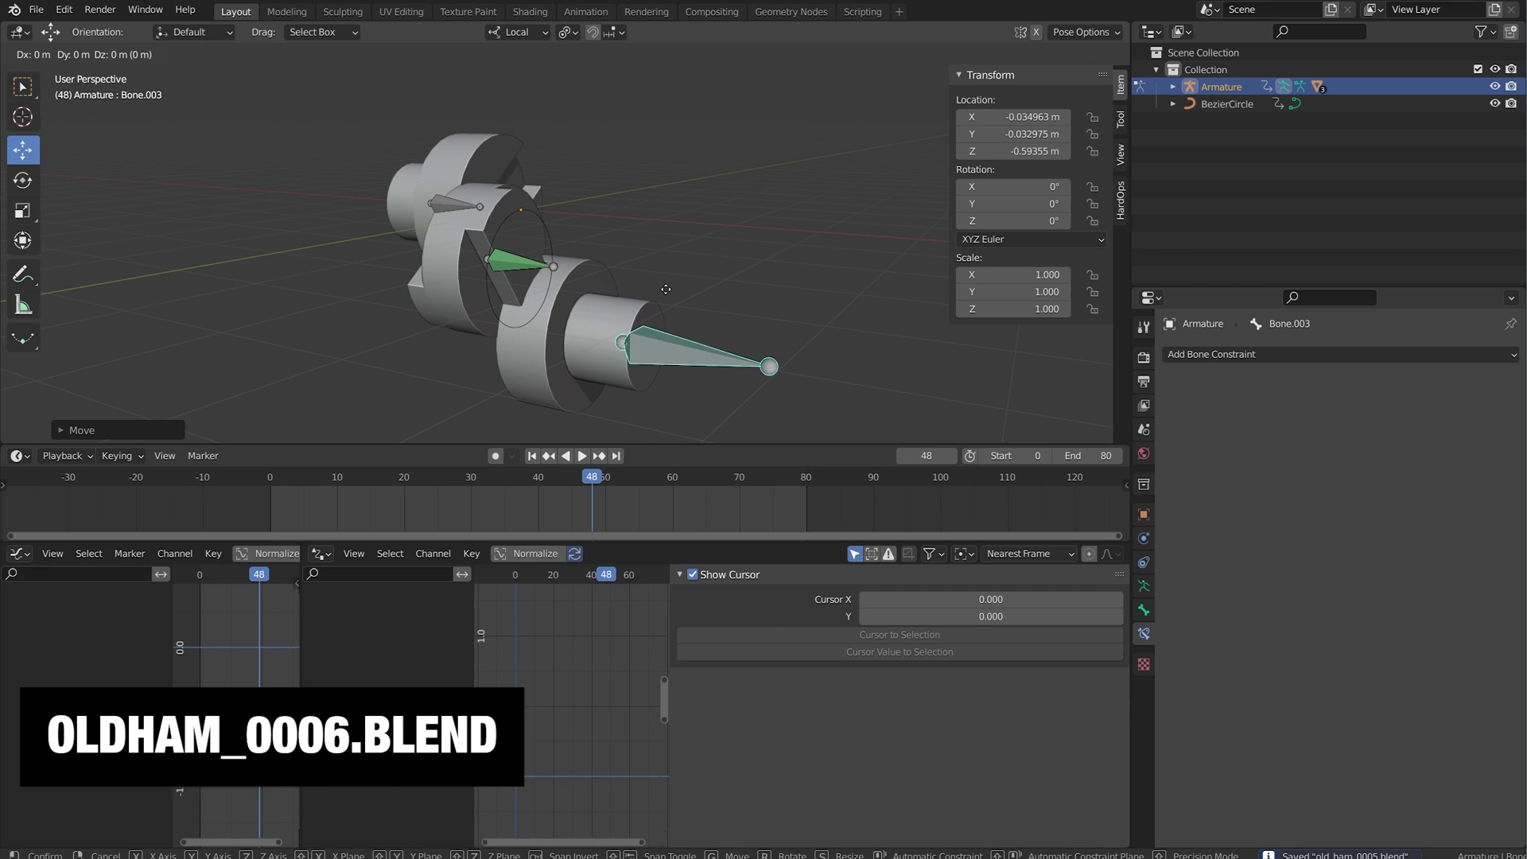
Move Bone.003 up and back down along its local Z to vary the shaft offset, ending at about -0.22 m.
key("g")
key("z")
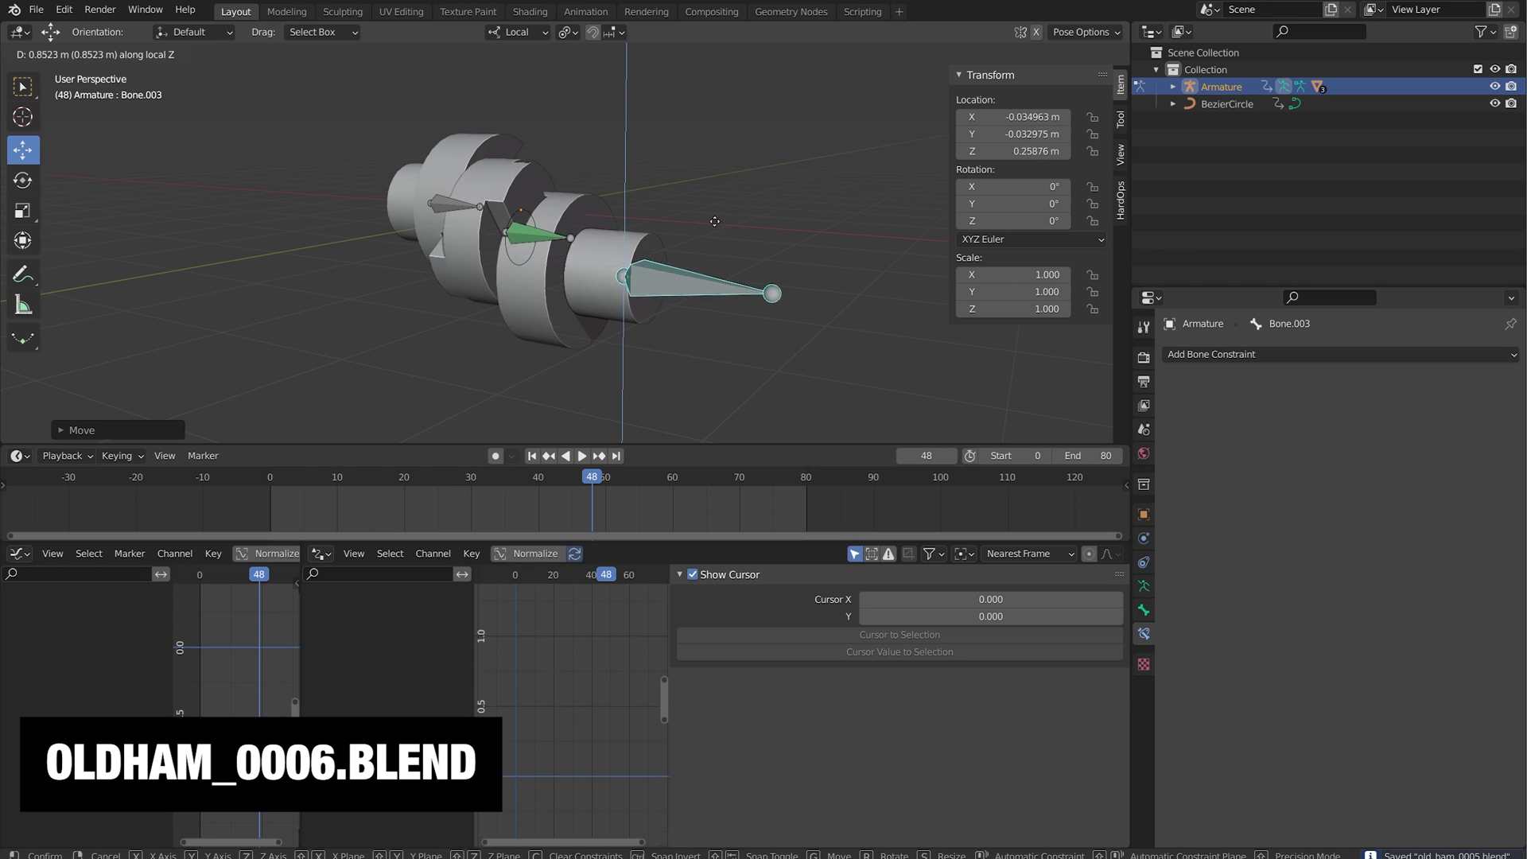
left_click(714, 187)
middle_click_drag(714, 189, 790, 213)
key("g")
key("z")
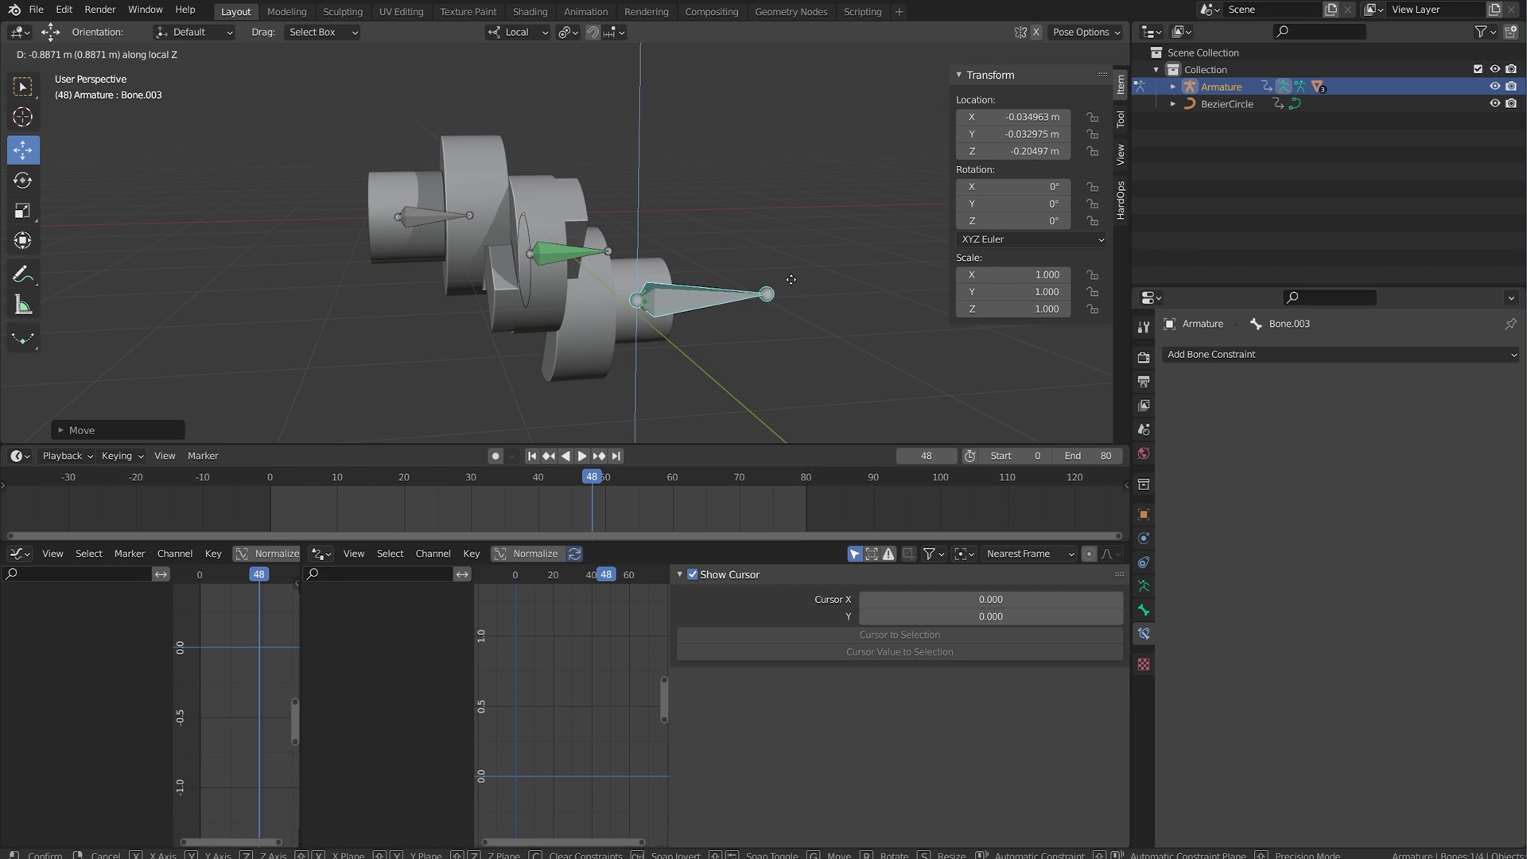
left_click(787, 282)
middle_click_drag(787, 283, 526, 267)
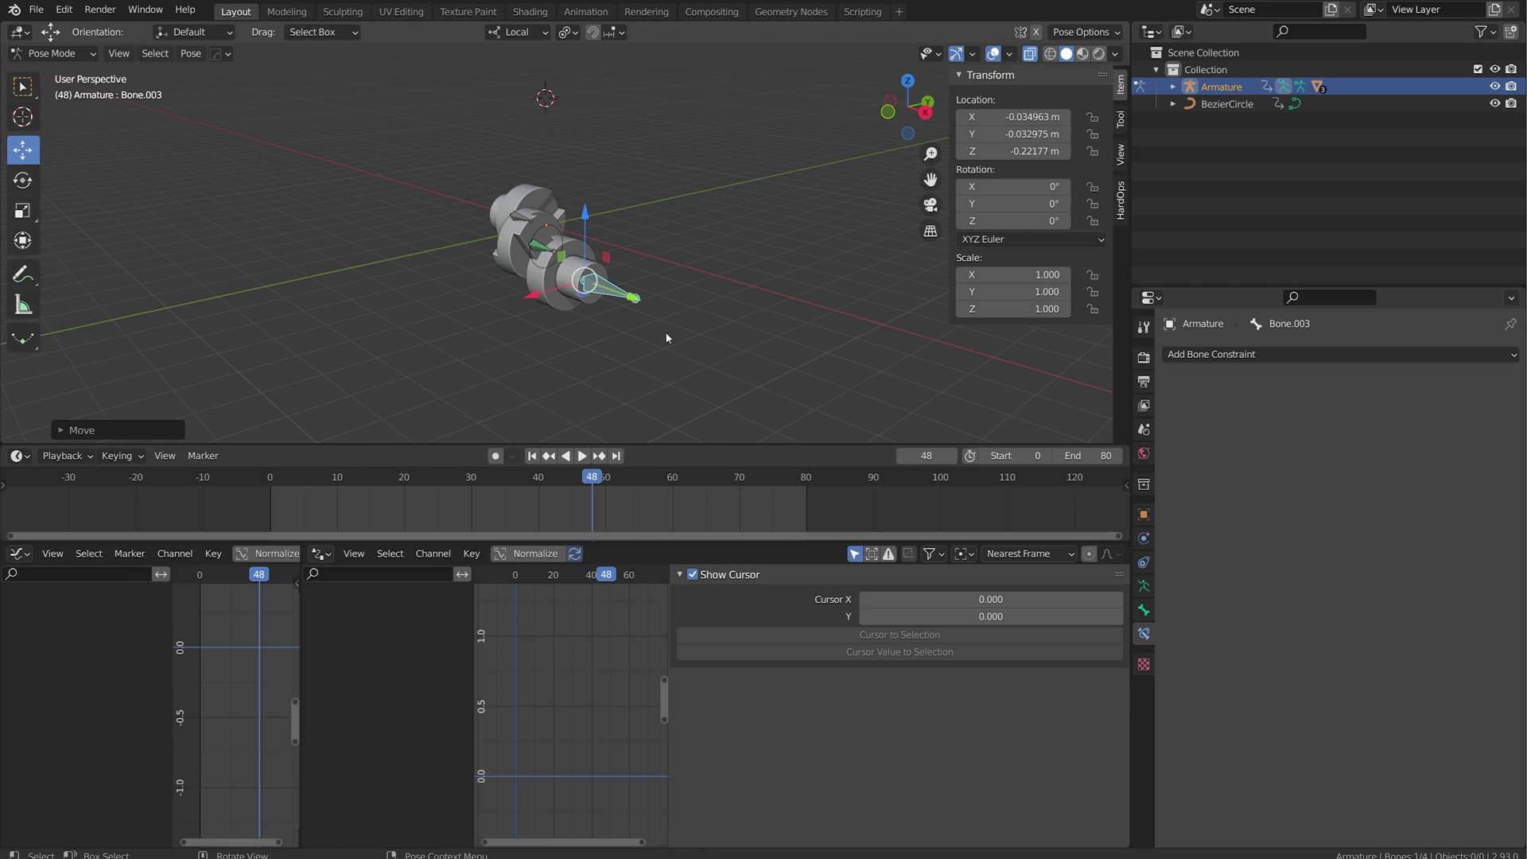
middle_click_drag(422, 210, 566, 227)
left_click(475, 240)
left_click(578, 254, "shift")
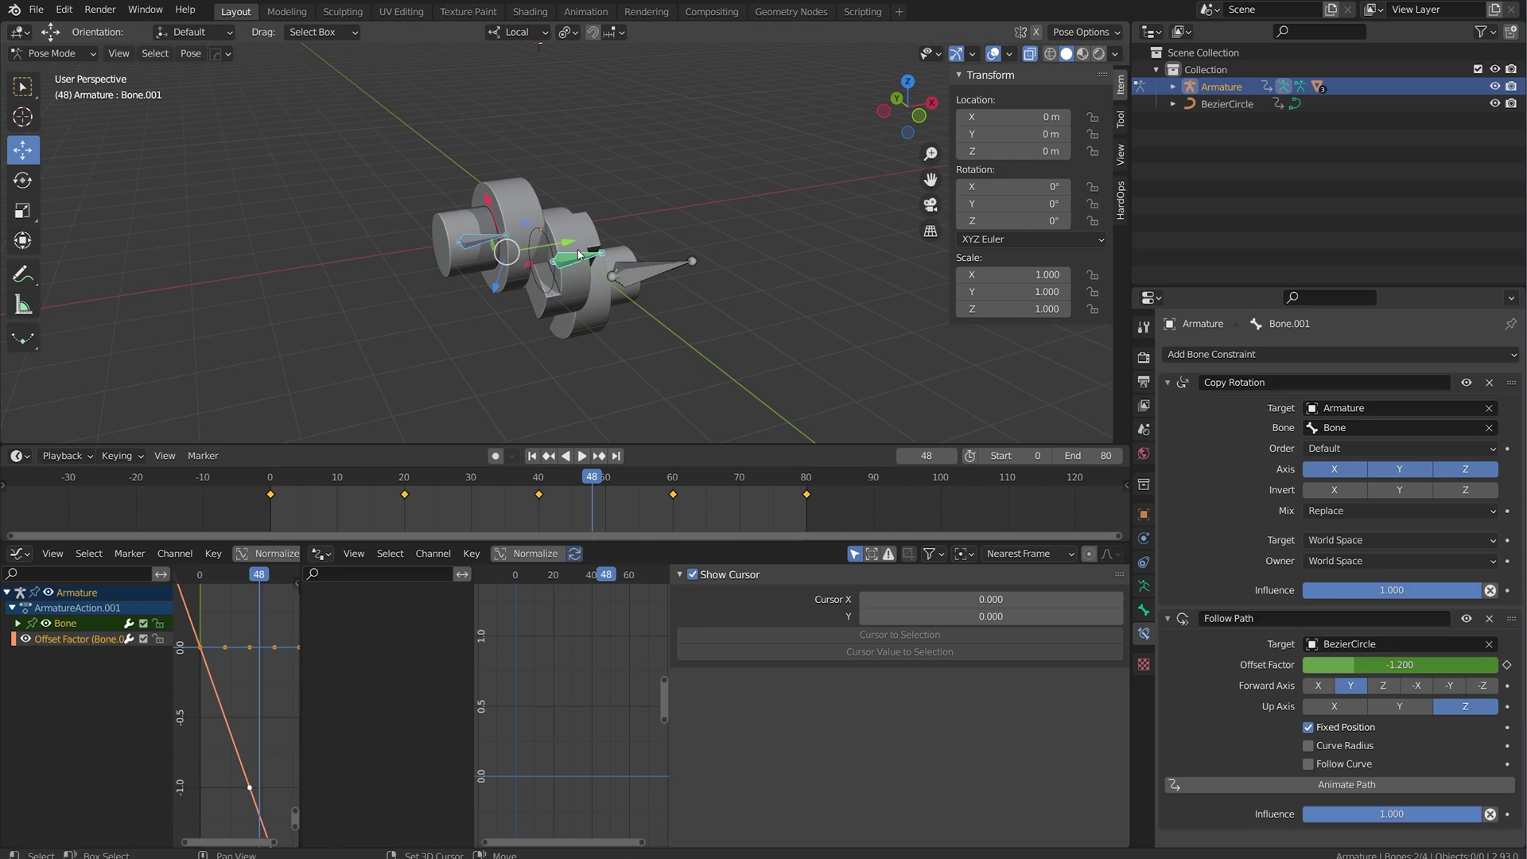
left_click(661, 271, "shift")
middle_click_drag(673, 275, 593, 264)
key("g")
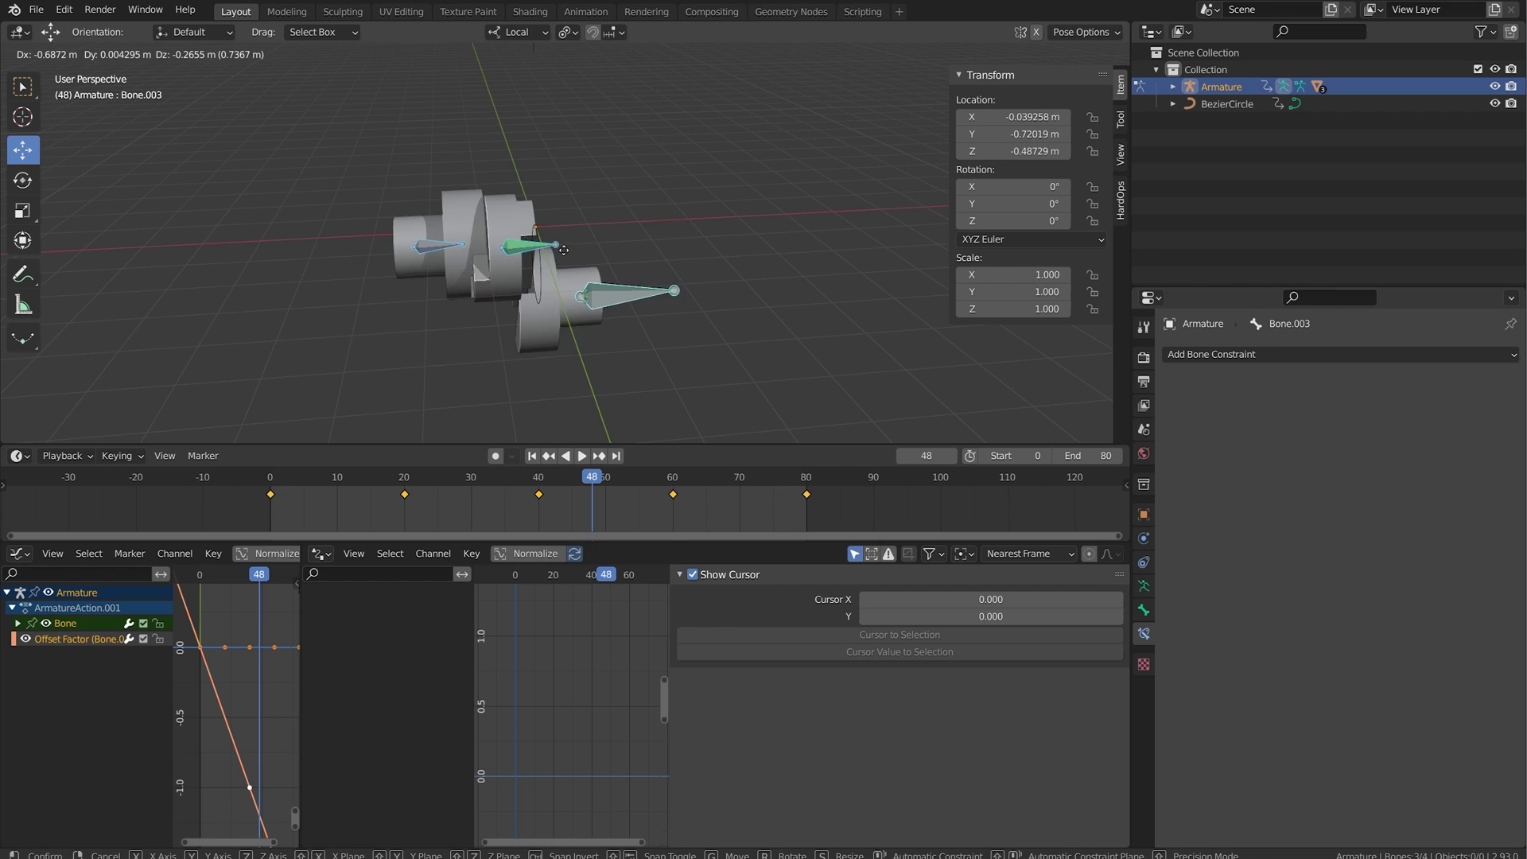
right_click(582, 278)
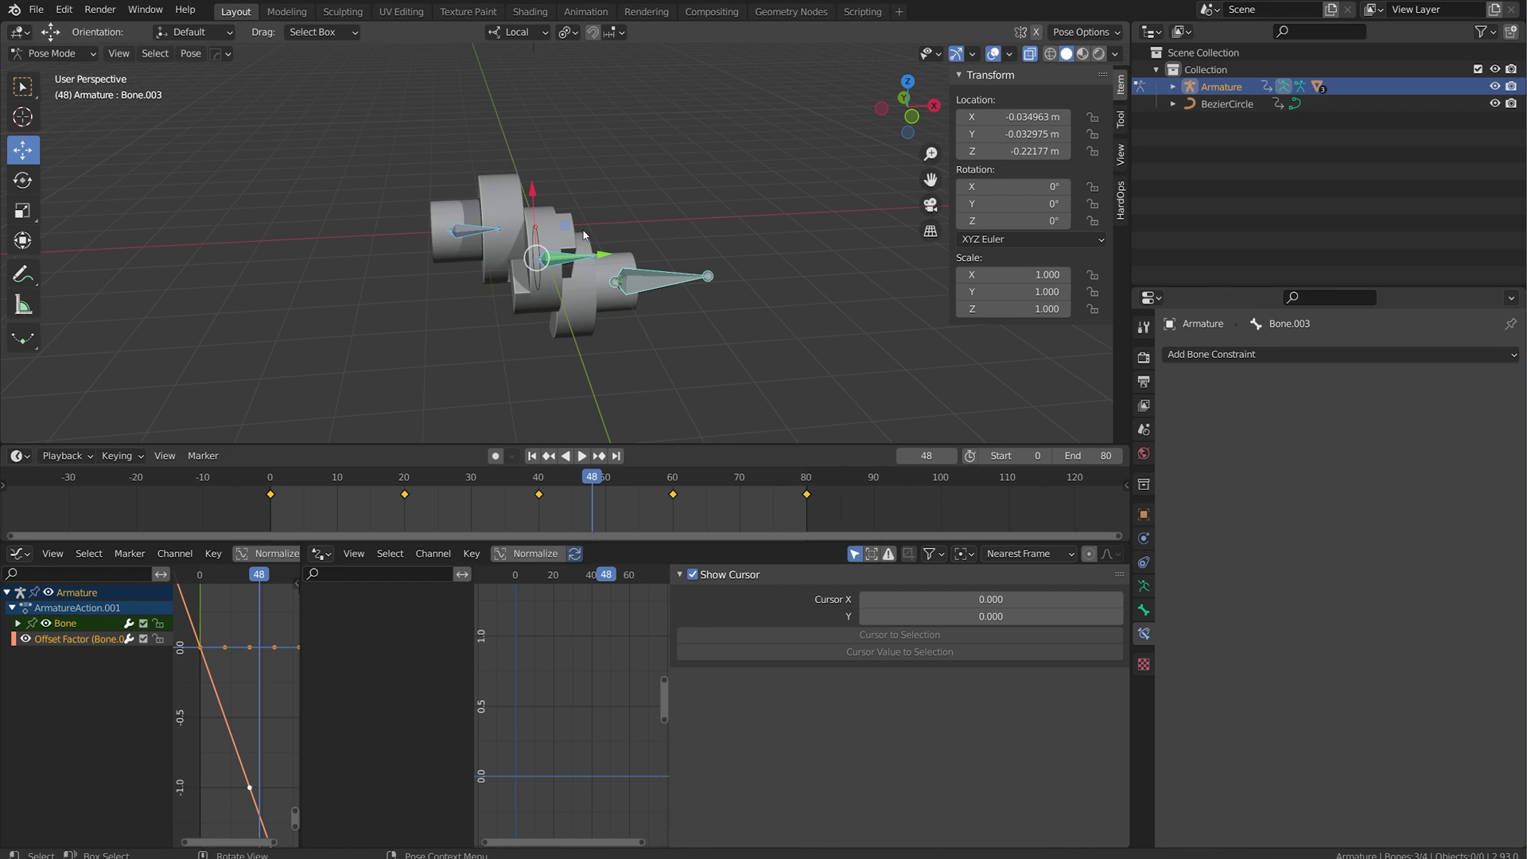
mouse_move(583, 235)
middle_mouse_down()
mouse_move(542, 242)
mouse_move(570, 252)
middle_mouse_up()
Duplicate the input shaft's bone, Bone, in the armature's Edit Mode and place the copy above the coupling.
key("ctrl+Tab")
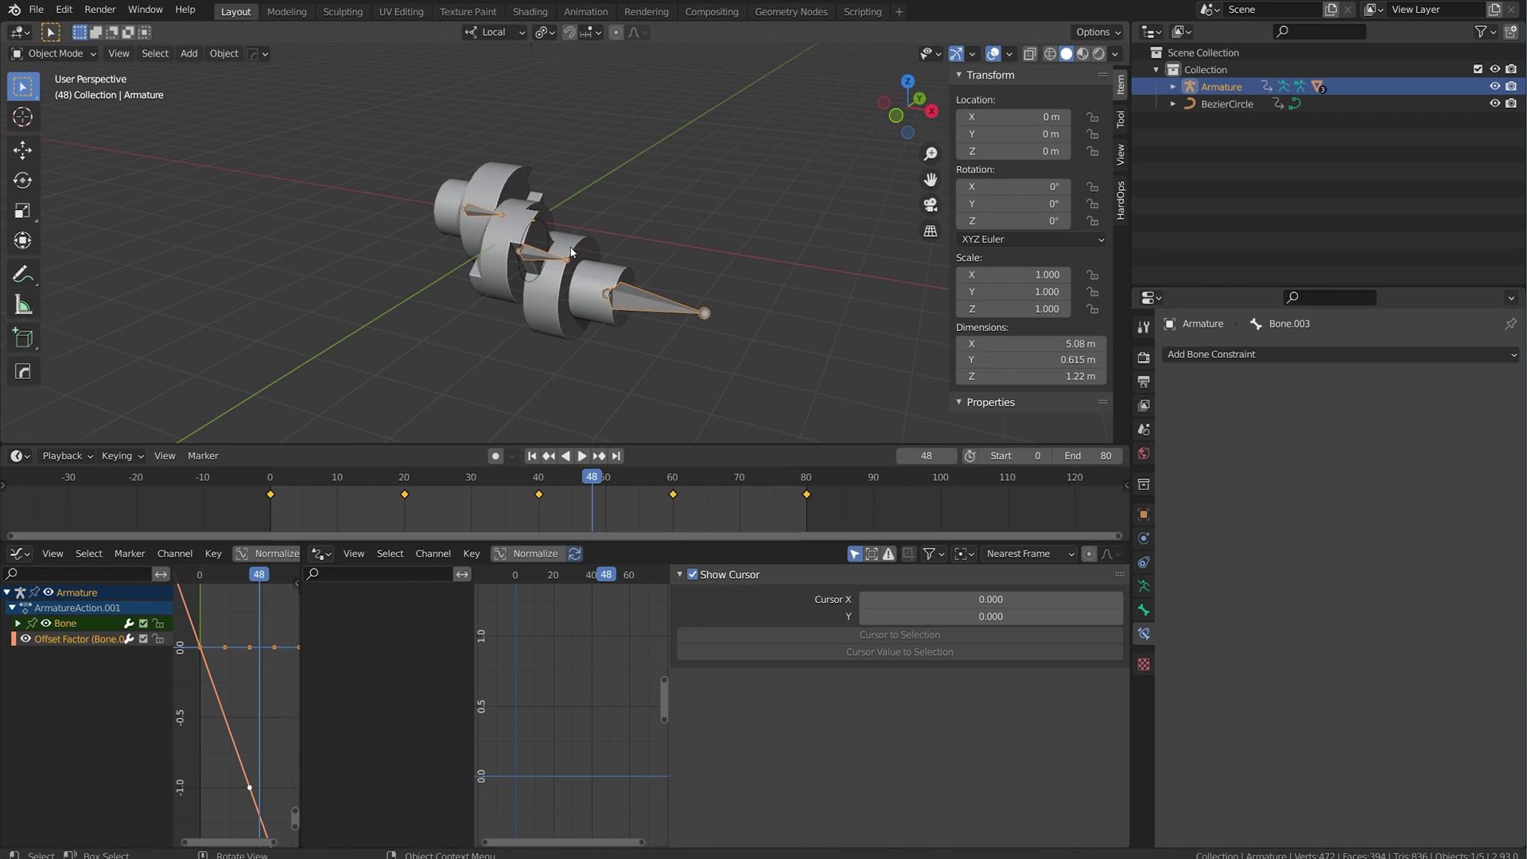
key("Tab")
middle_click_drag(478, 207, 541, 199)
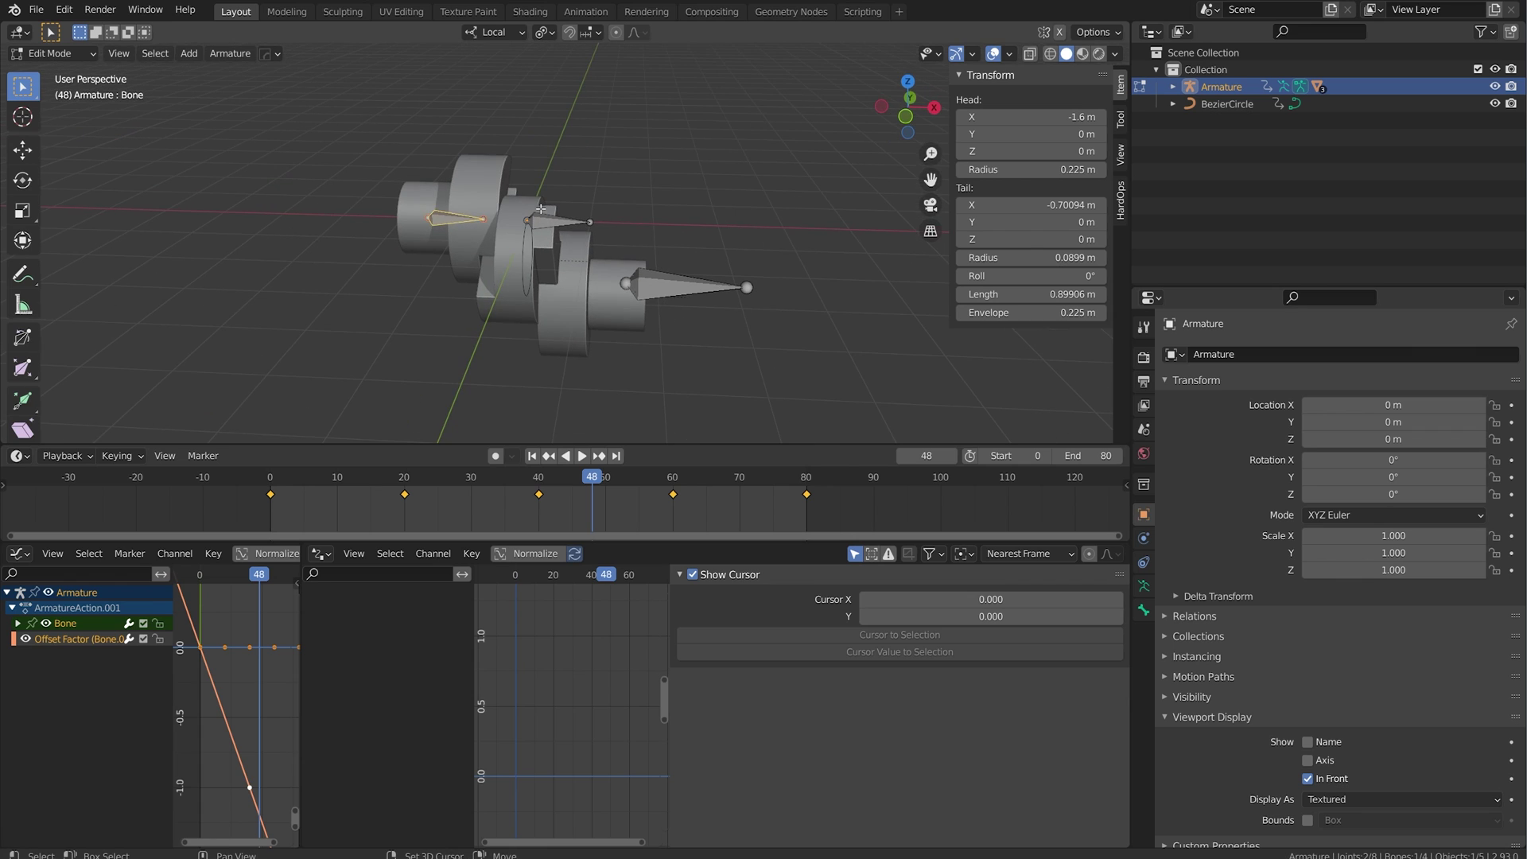
key("shift+d")
left_click(612, 121)
key("shift+s")
left_click(609, 83)
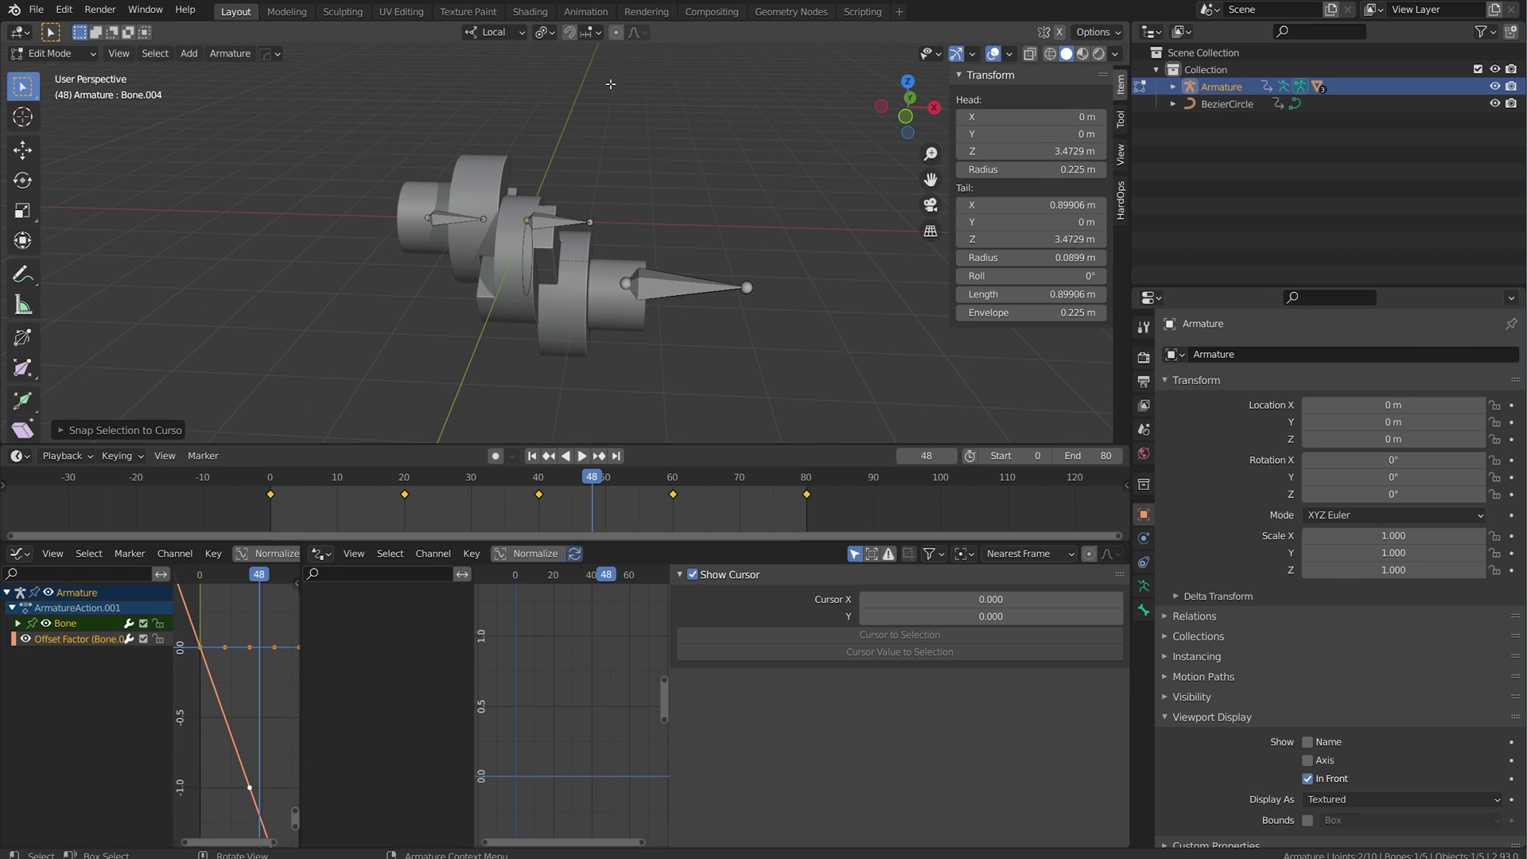
key("ctrl+z")
Snap the duplicated bone to the world origin using the 3D cursor and scale it up to about 5.07 m long.
key("shift+s")
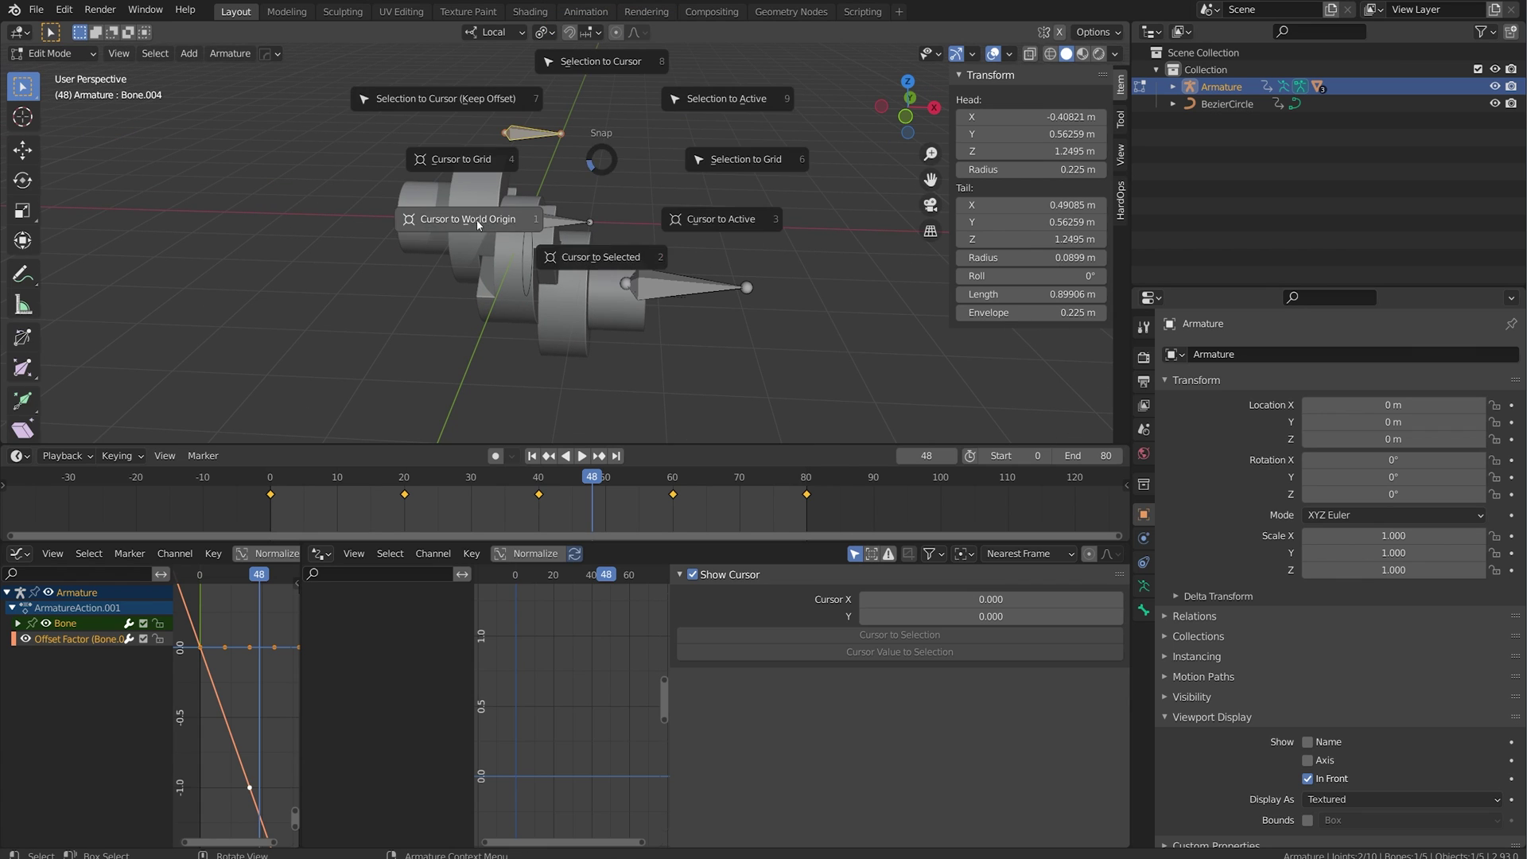
left_click(585, 84)
key("s")
left_click(785, 269)
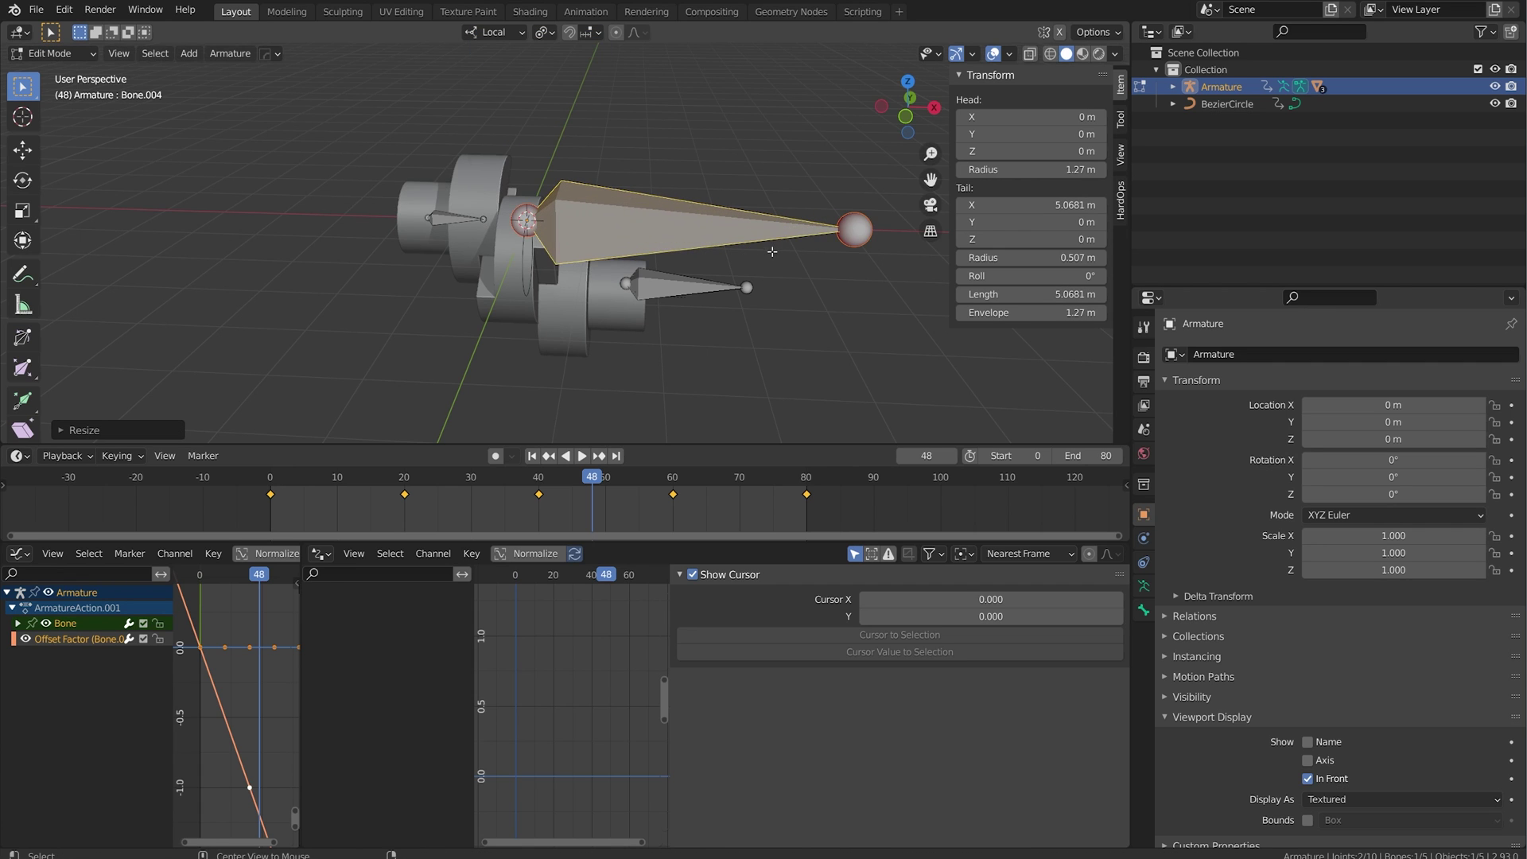
middle_click_drag(785, 269, 690, 238)
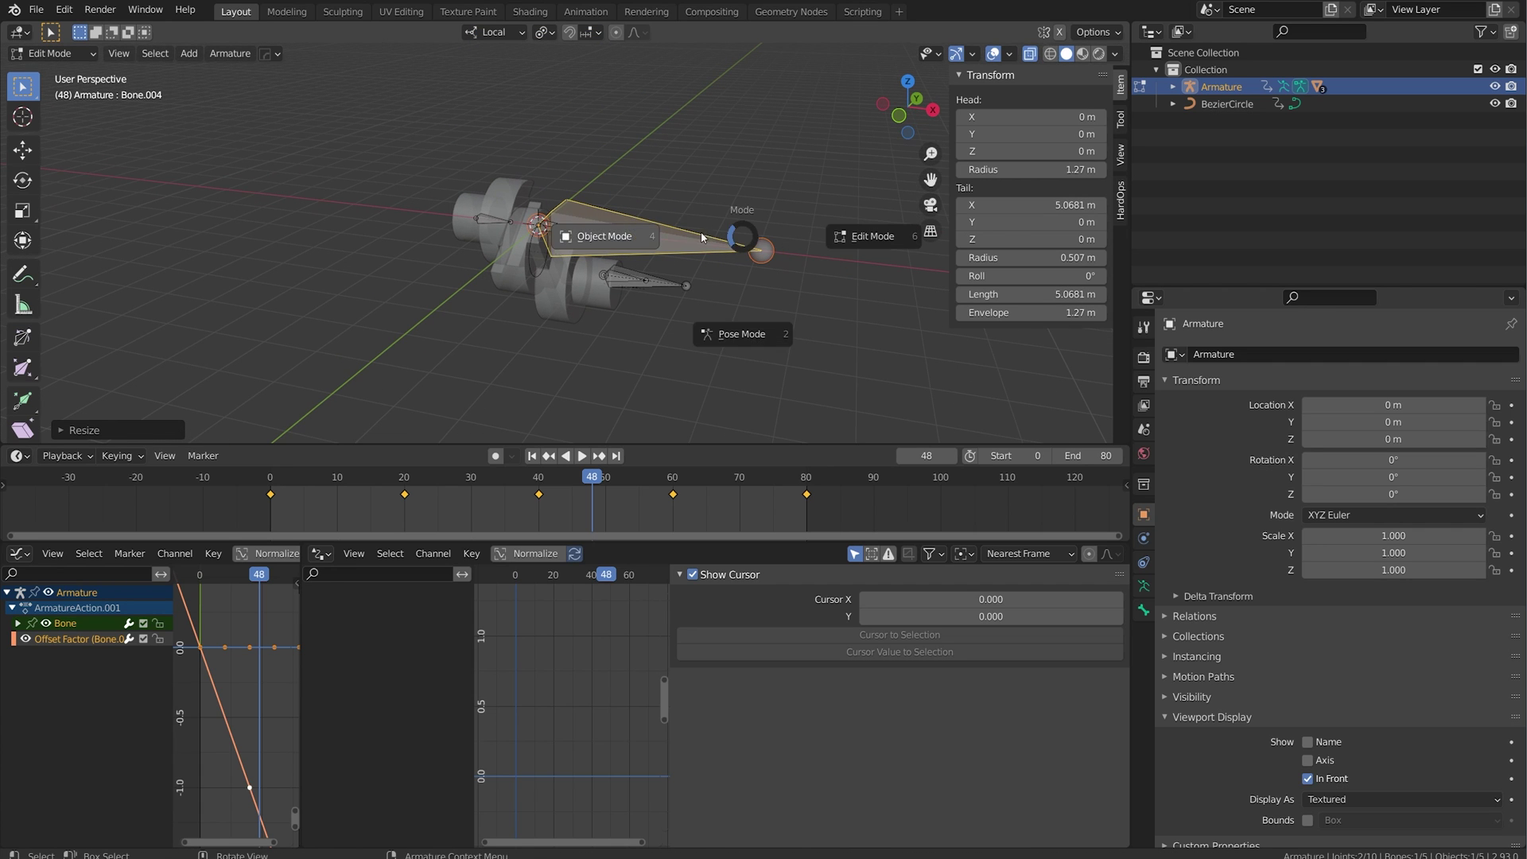
Parent Bone, Bone.001 and Bone.003 to the new large bone in Edit Mode, keeping their offset.
key("ctrl+Tab")
left_click(521, 260)
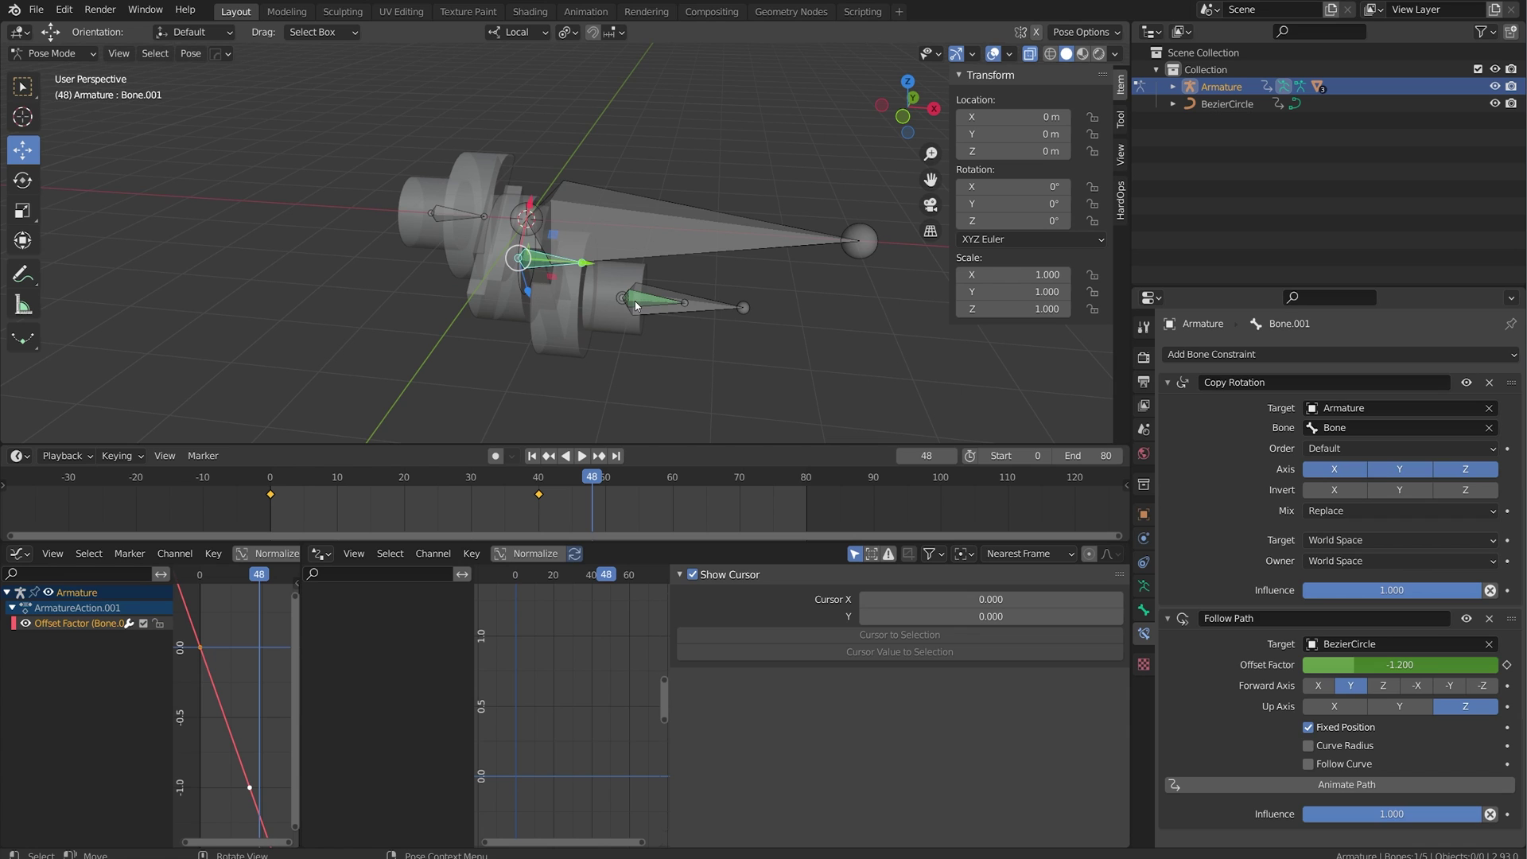
left_click(628, 216)
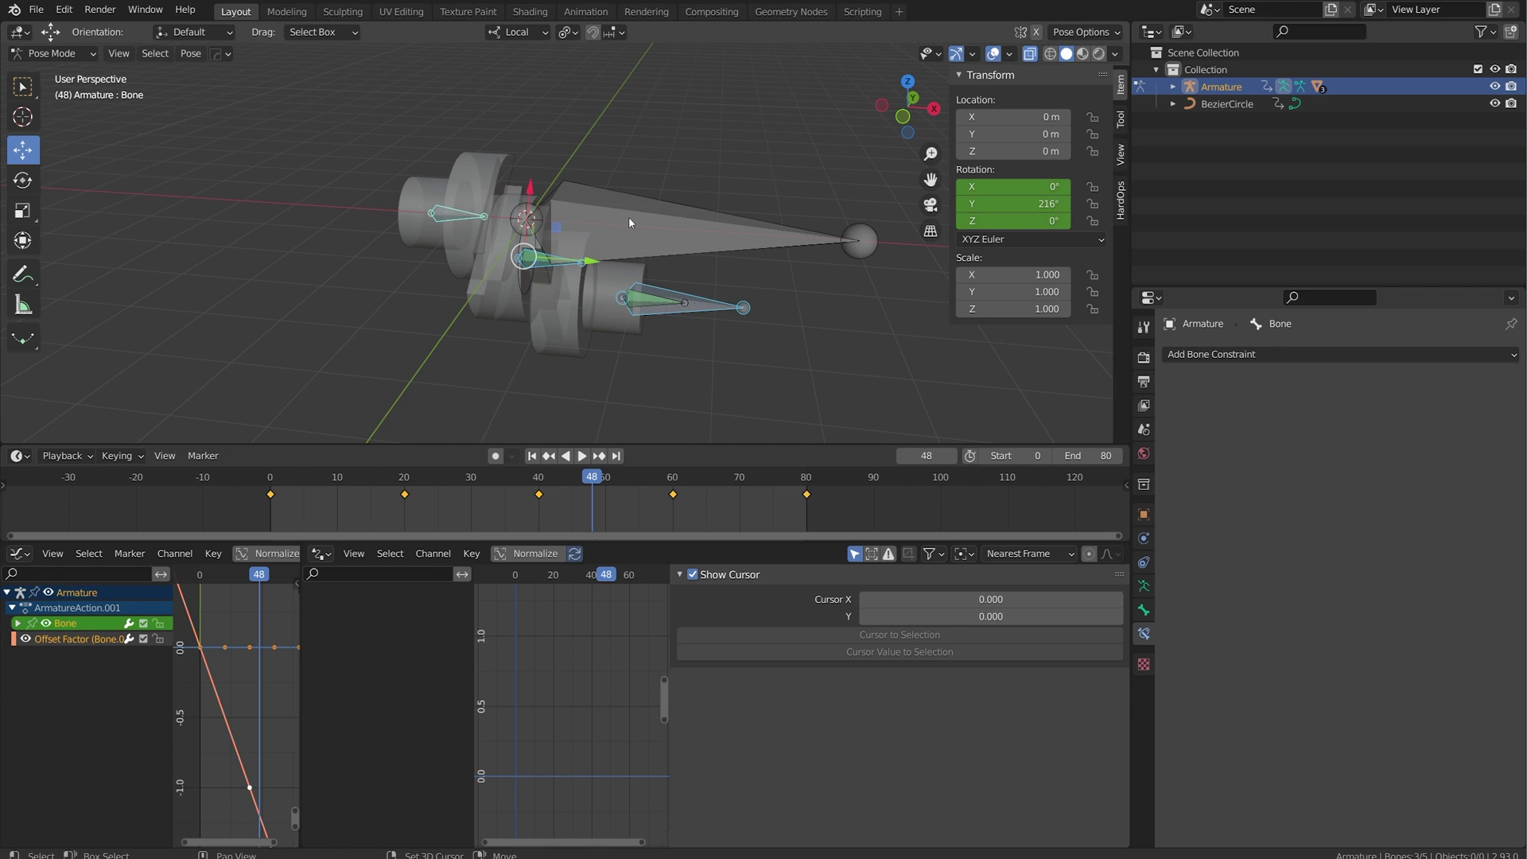
key("Tab")
key("ctrl+p")
left_click(677, 220)
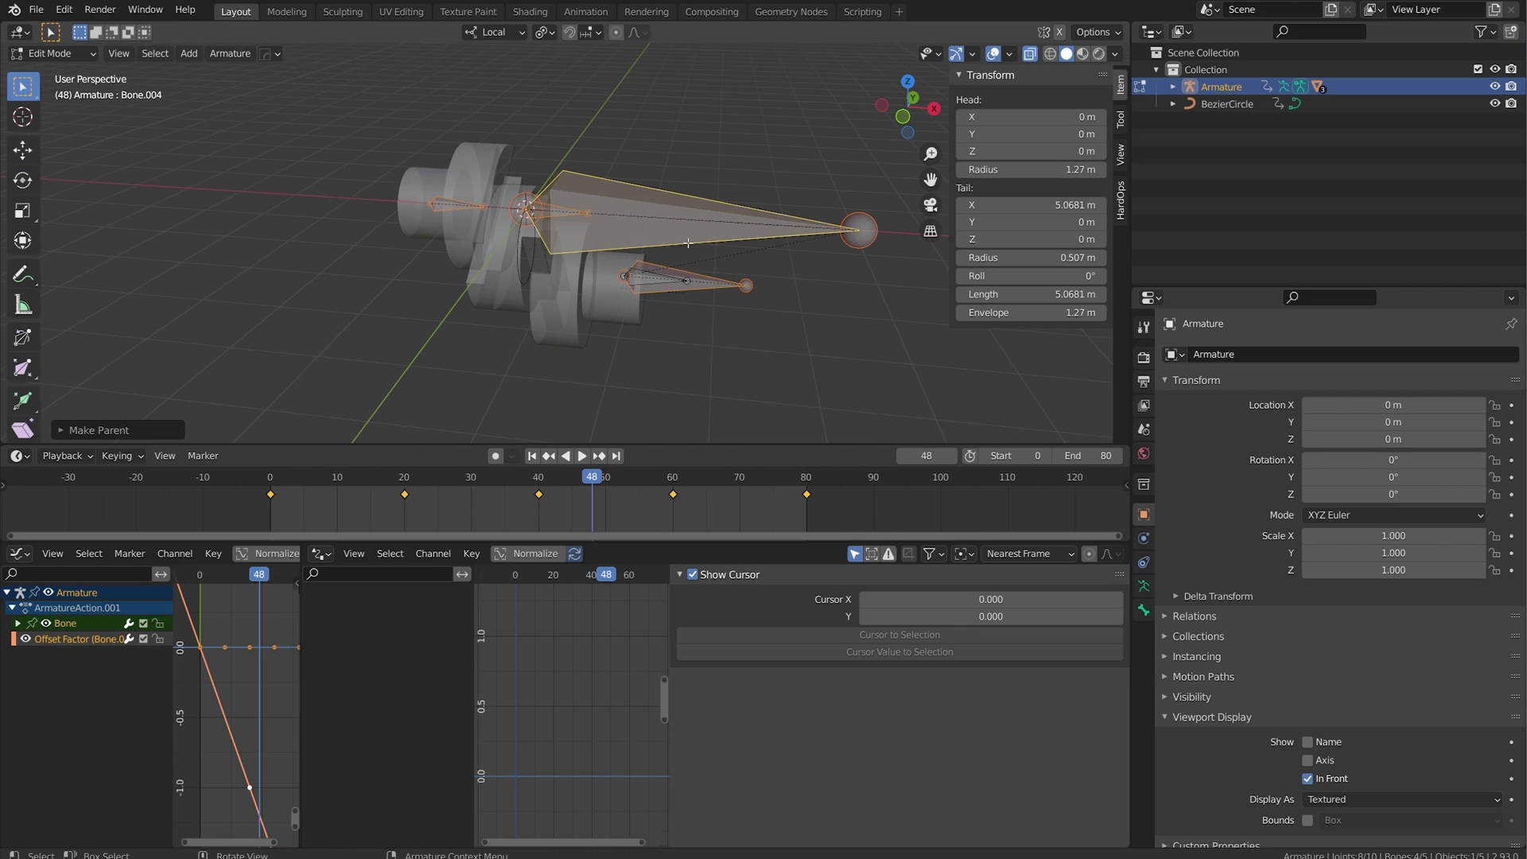
Return the armature to Pose Mode and select Bone.002 to examine its position and Copy Rotation constraint.
key("Tab")
scroll(608, 283, "up", 6)
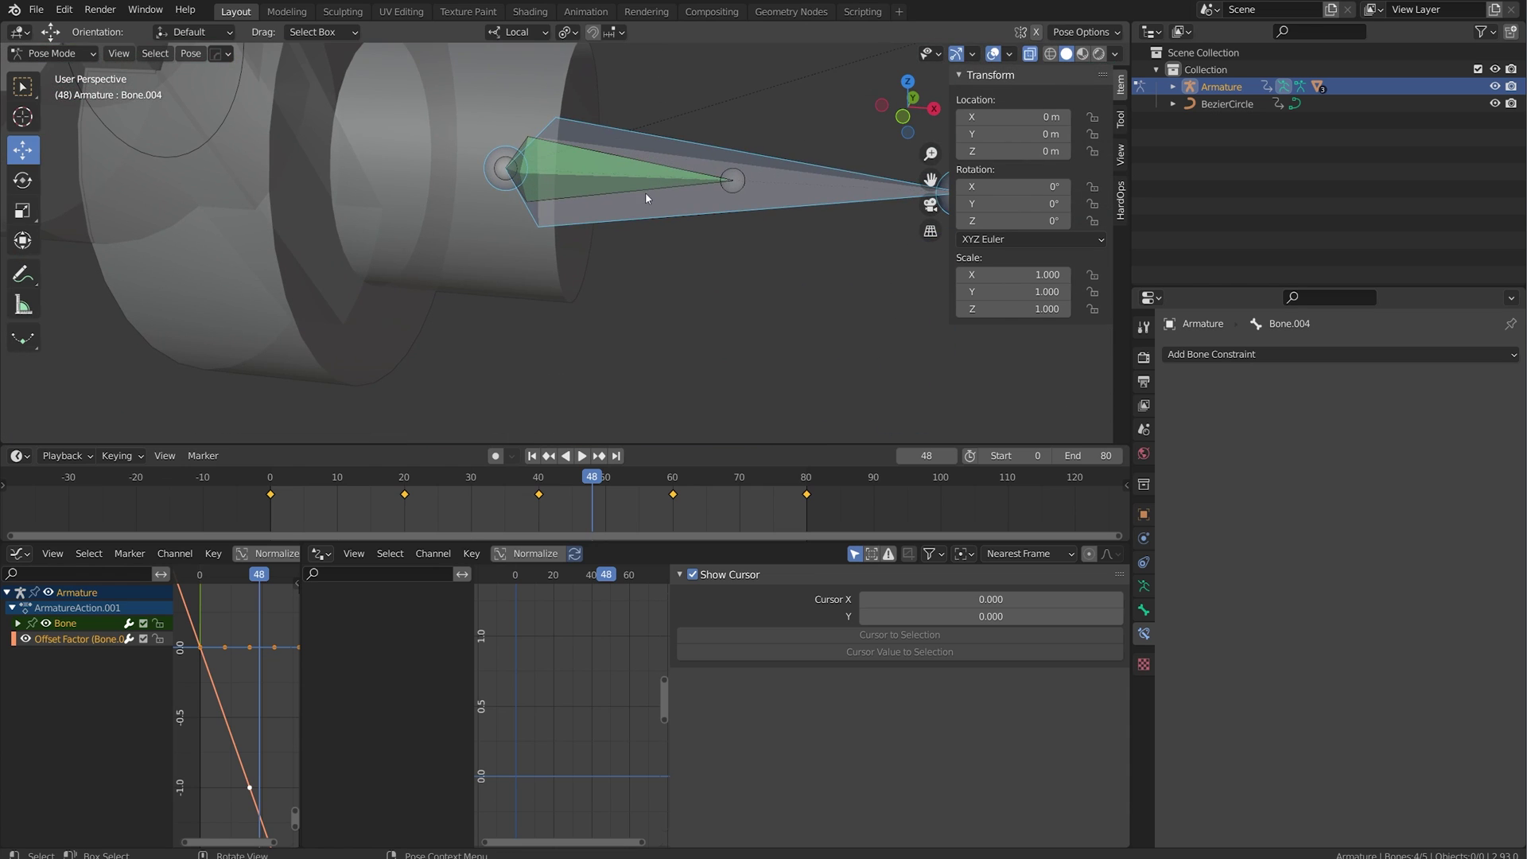
left_click(647, 178)
middle_click_drag(647, 174, 610, 198)
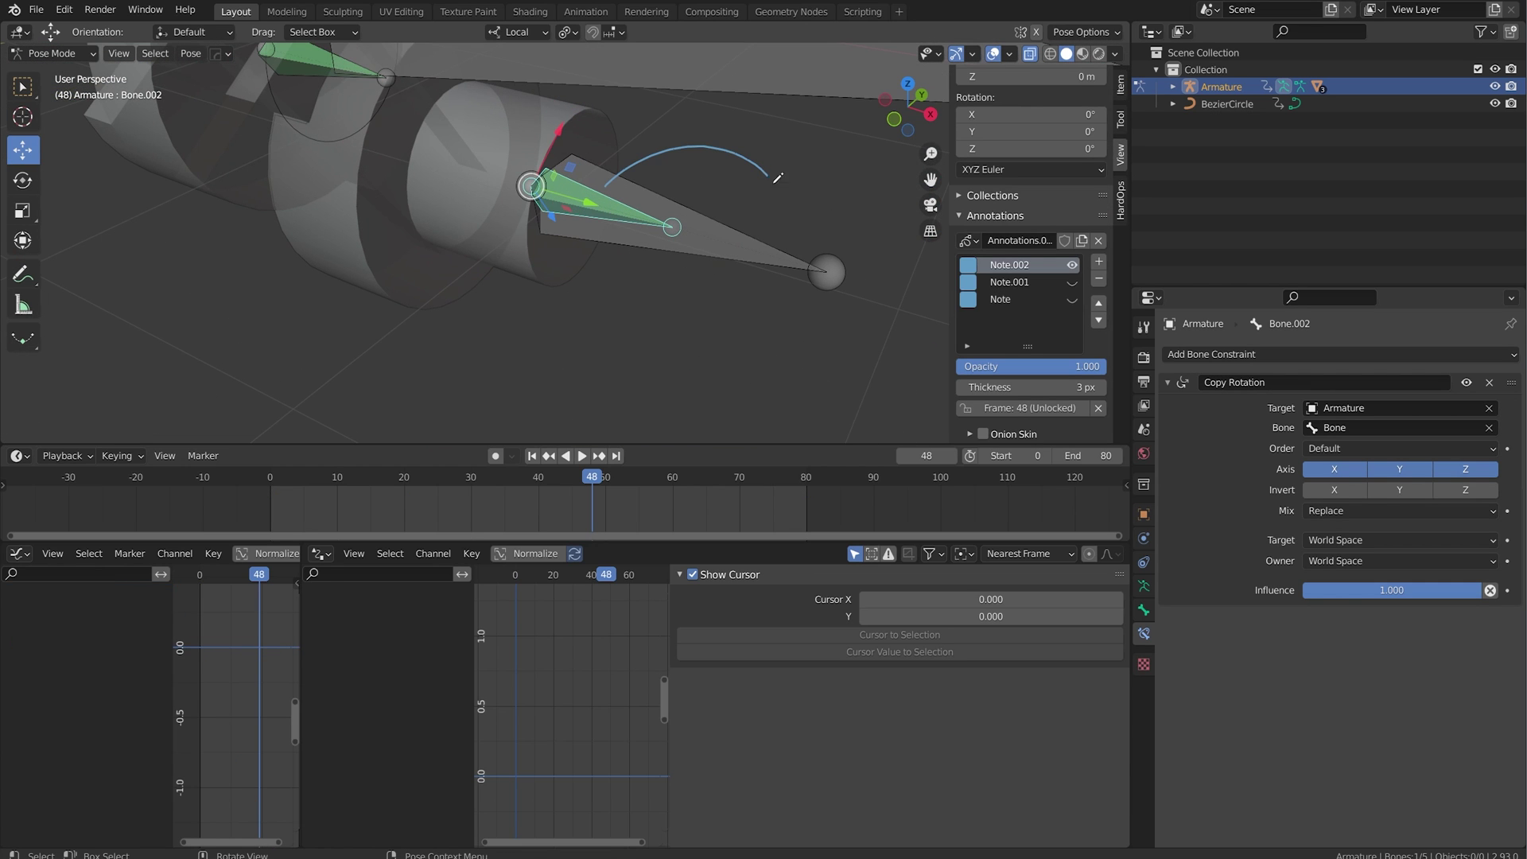
scroll(752, 214, "down", 10)
scroll(749, 215, "up", 3)
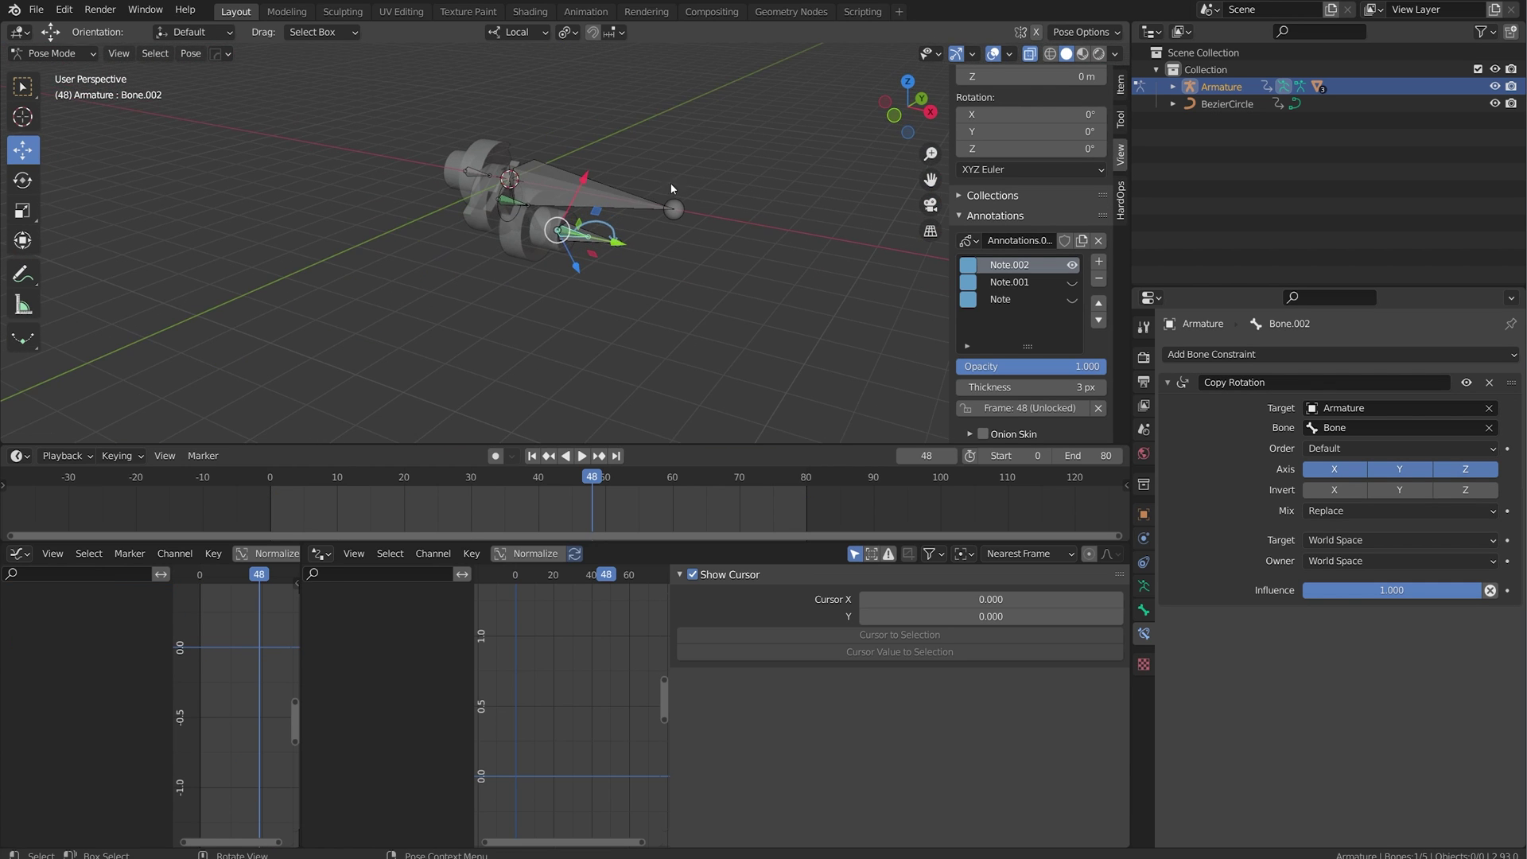
Try moving the large parent bone, Bone.004, away from the world origin in Pose Mode.
left_click(648, 199)
middle_click_drag(648, 199, 741, 228)
key("g")
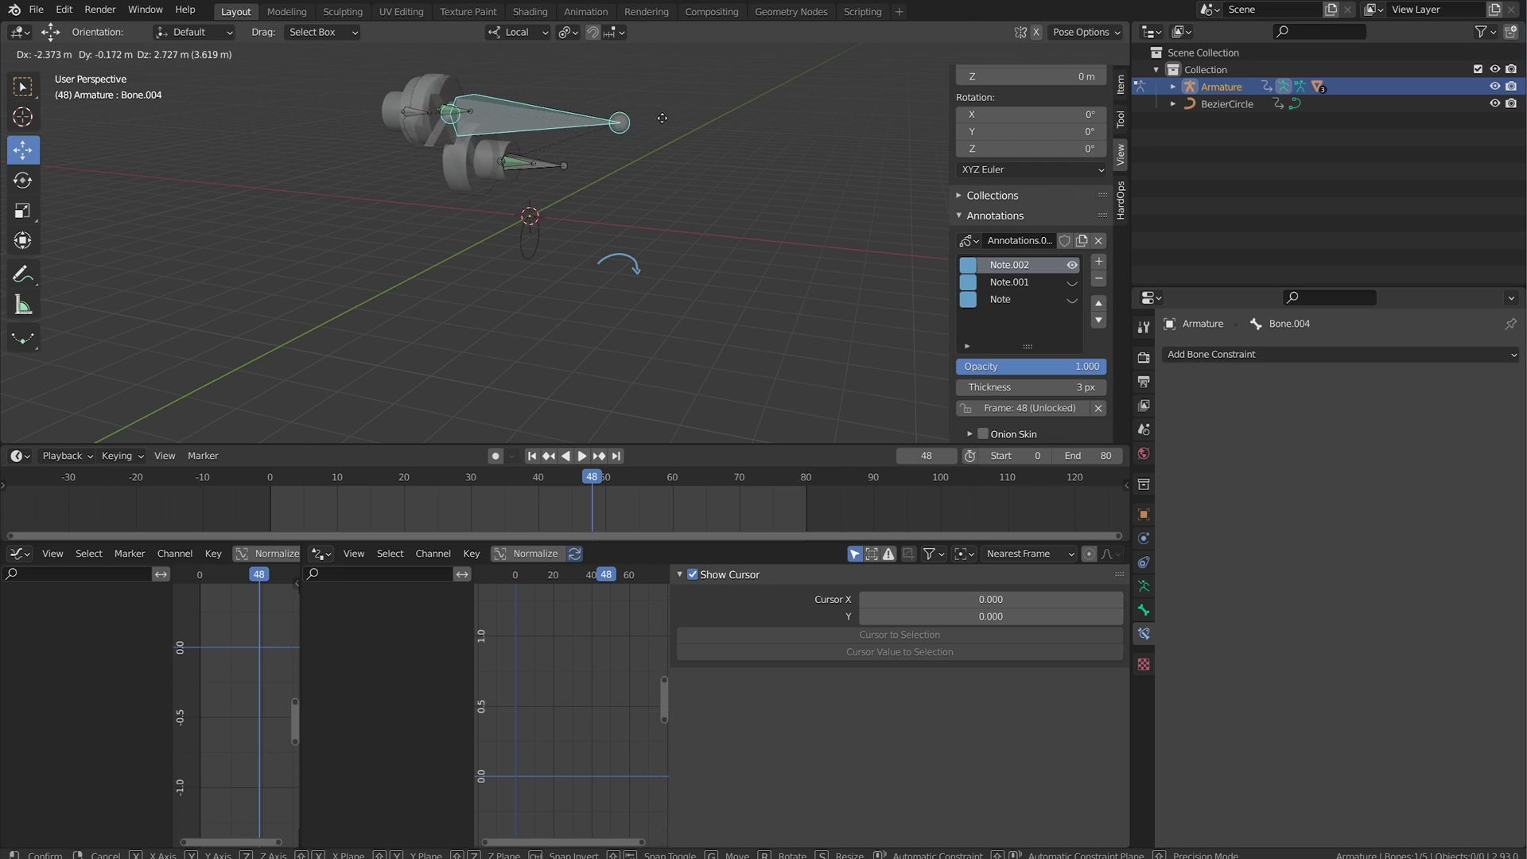
right_click(720, 131)
middle_click_drag(720, 159, 608, 251)
key("g")
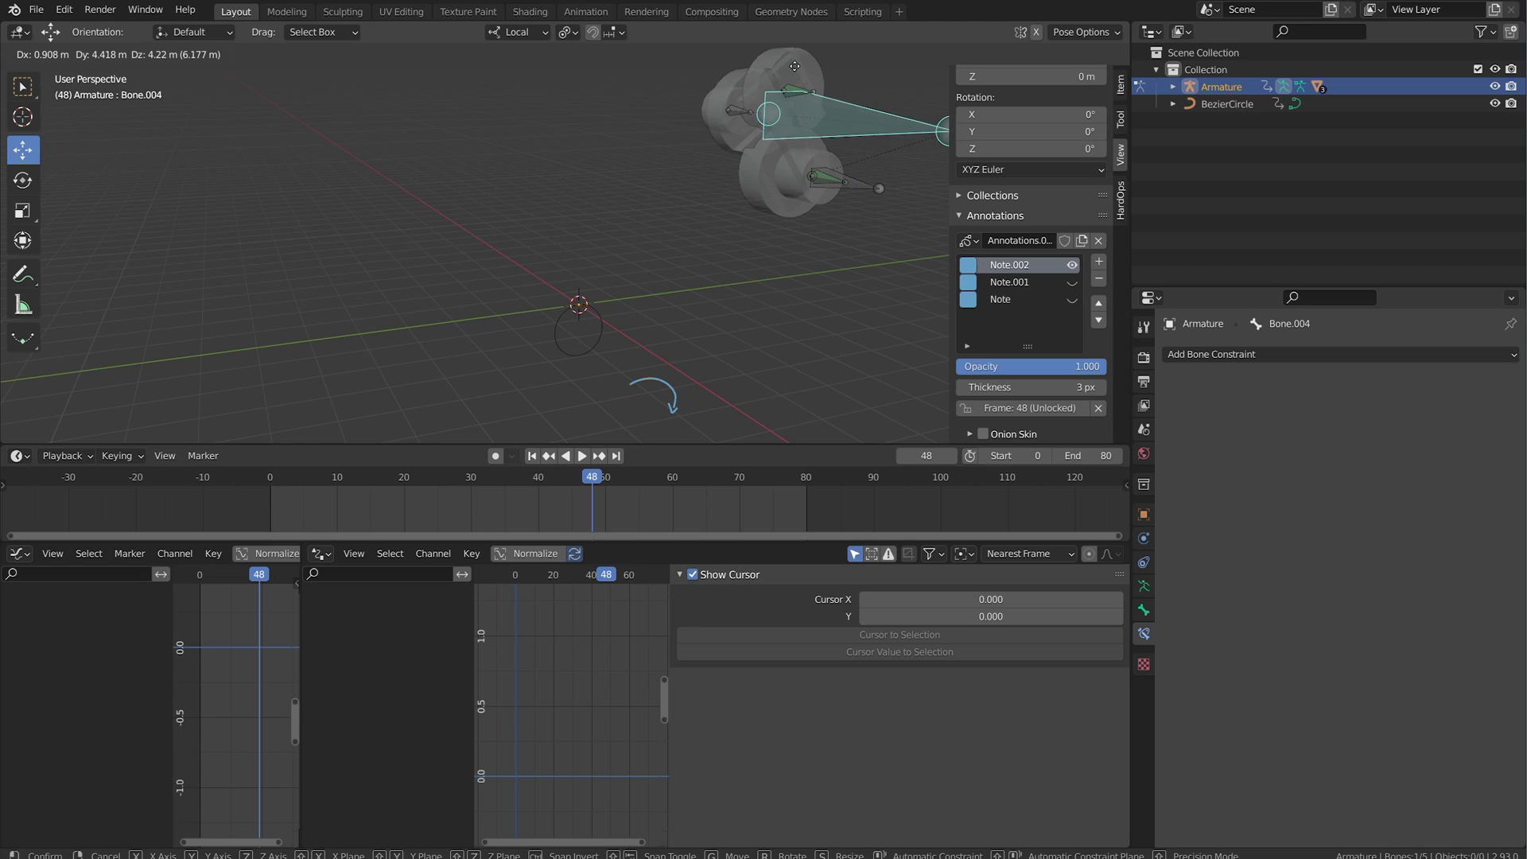
left_click(620, 187)
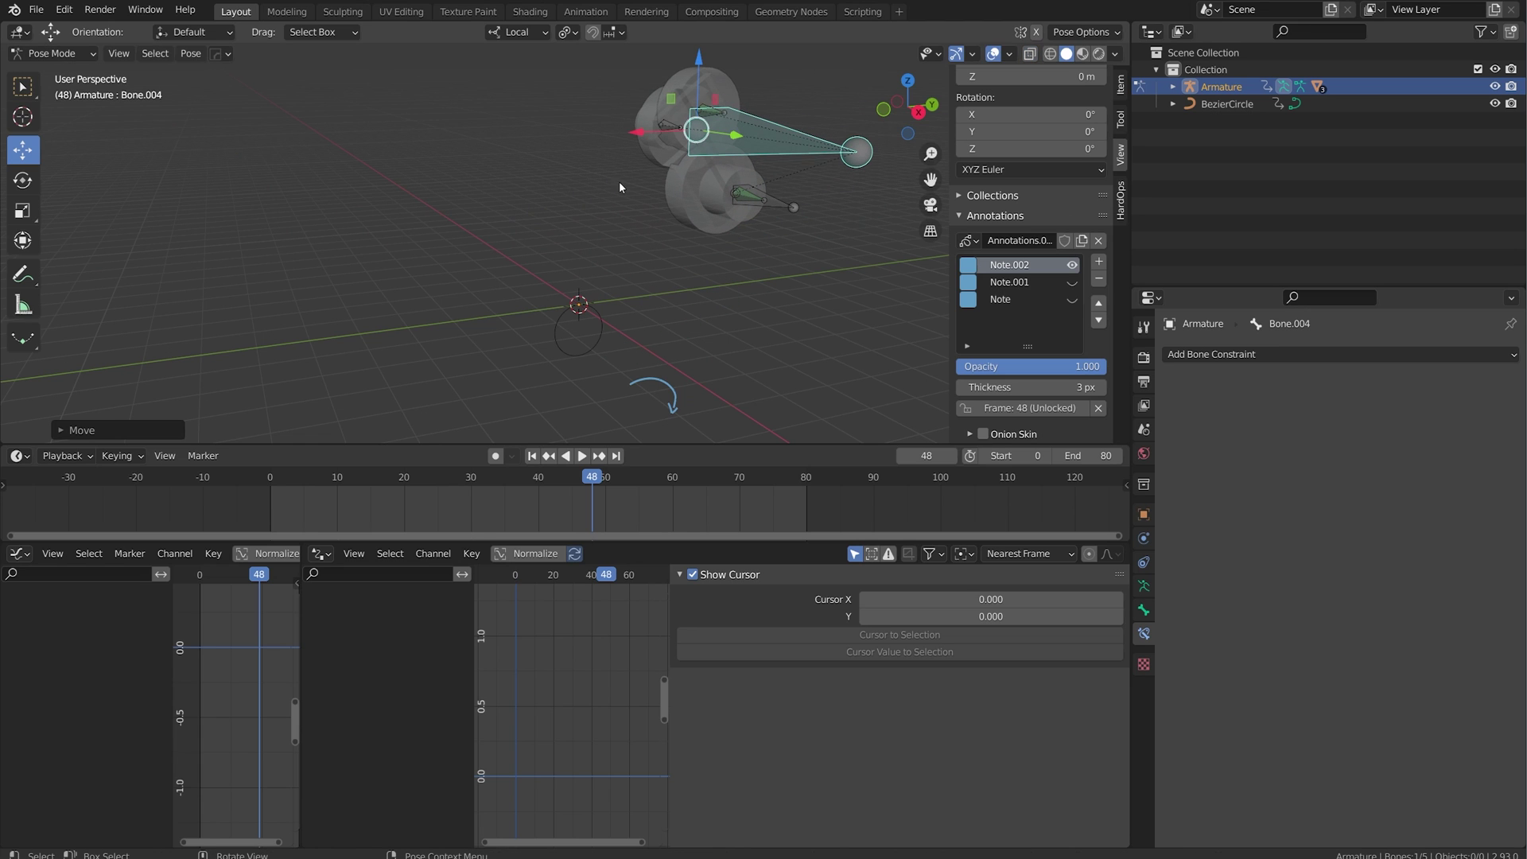
scroll(572, 318, "down", 1)
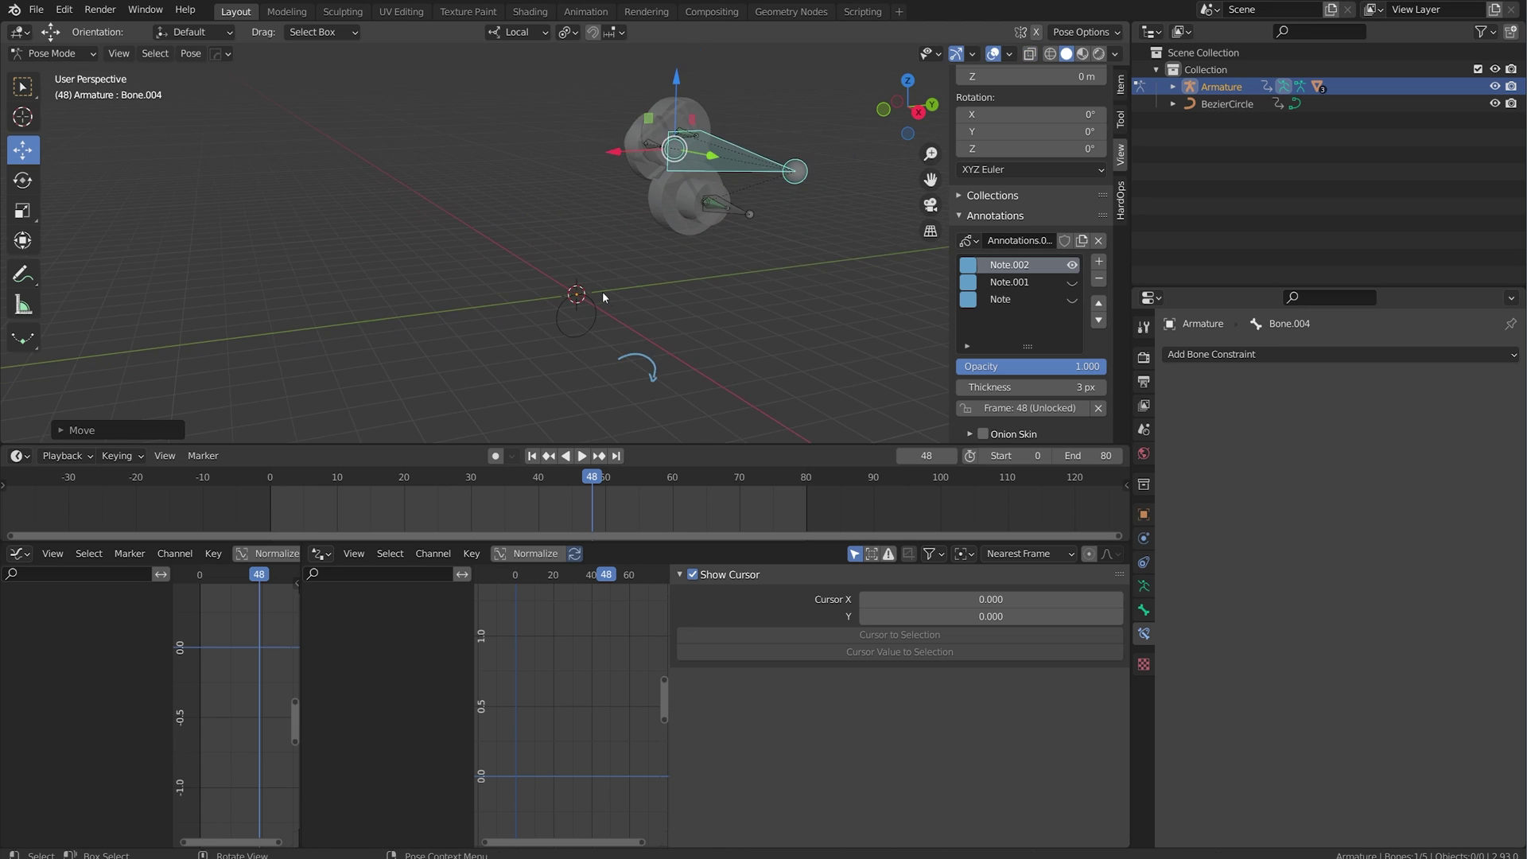
middle_click_drag(602, 291, 674, 257)
Undo the moves of Bone.004 and parent the BezierCircle curve to that bone.
key("ctrl+z")
scroll(653, 283, "up", 1)
key("ctrl+z")
left_click(674, 259)
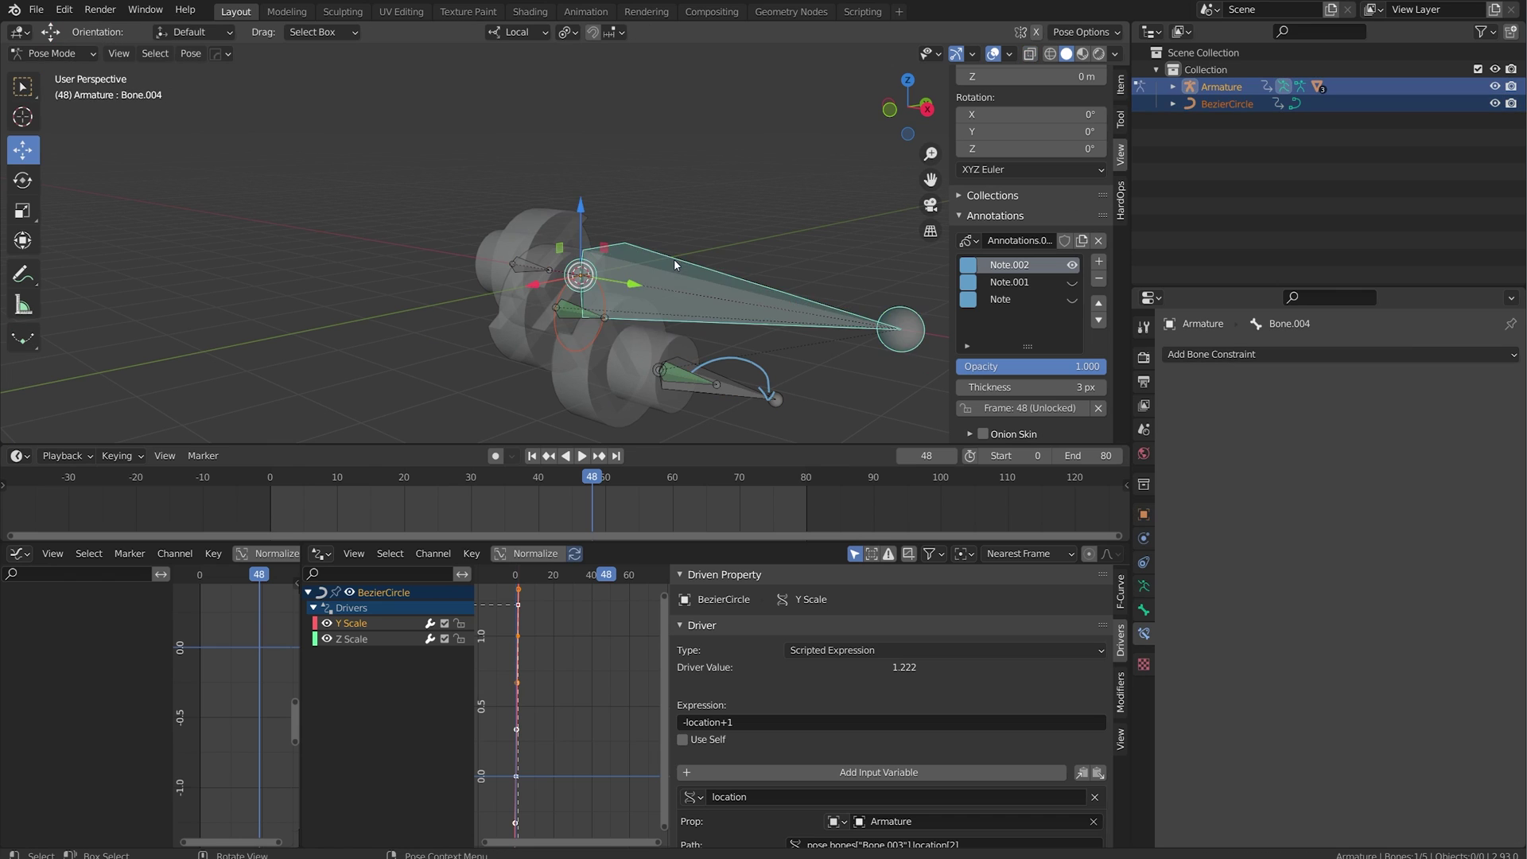
left_click(674, 261, "shift")
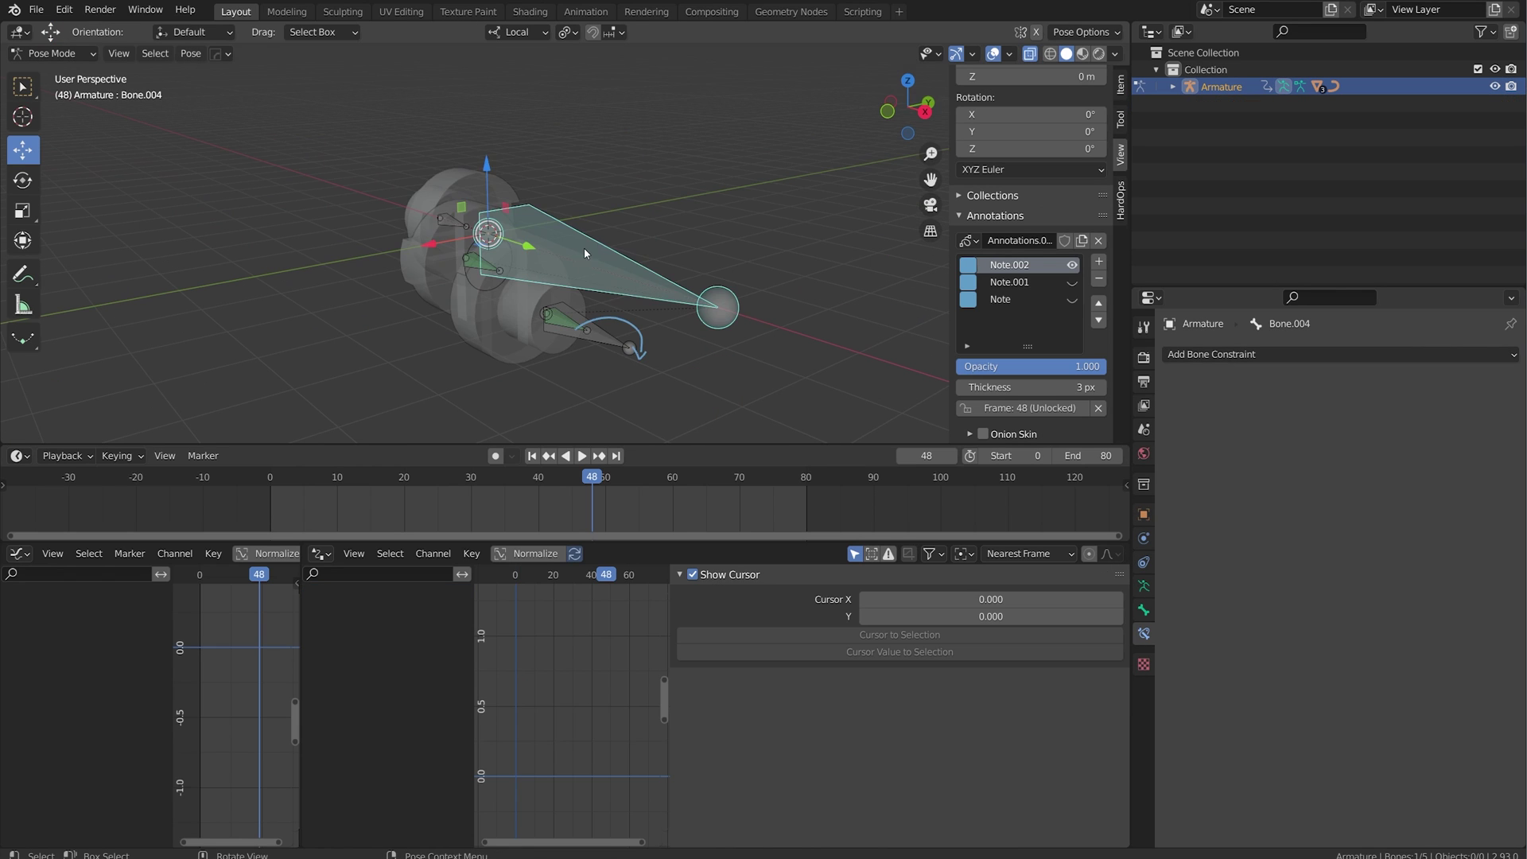
Move Bone.004 away from the origin again and check Bone.001's position against the rest of the coupling.
key("g")
left_click(695, 132)
middle_click_drag(690, 141, 627, 256, "shift")
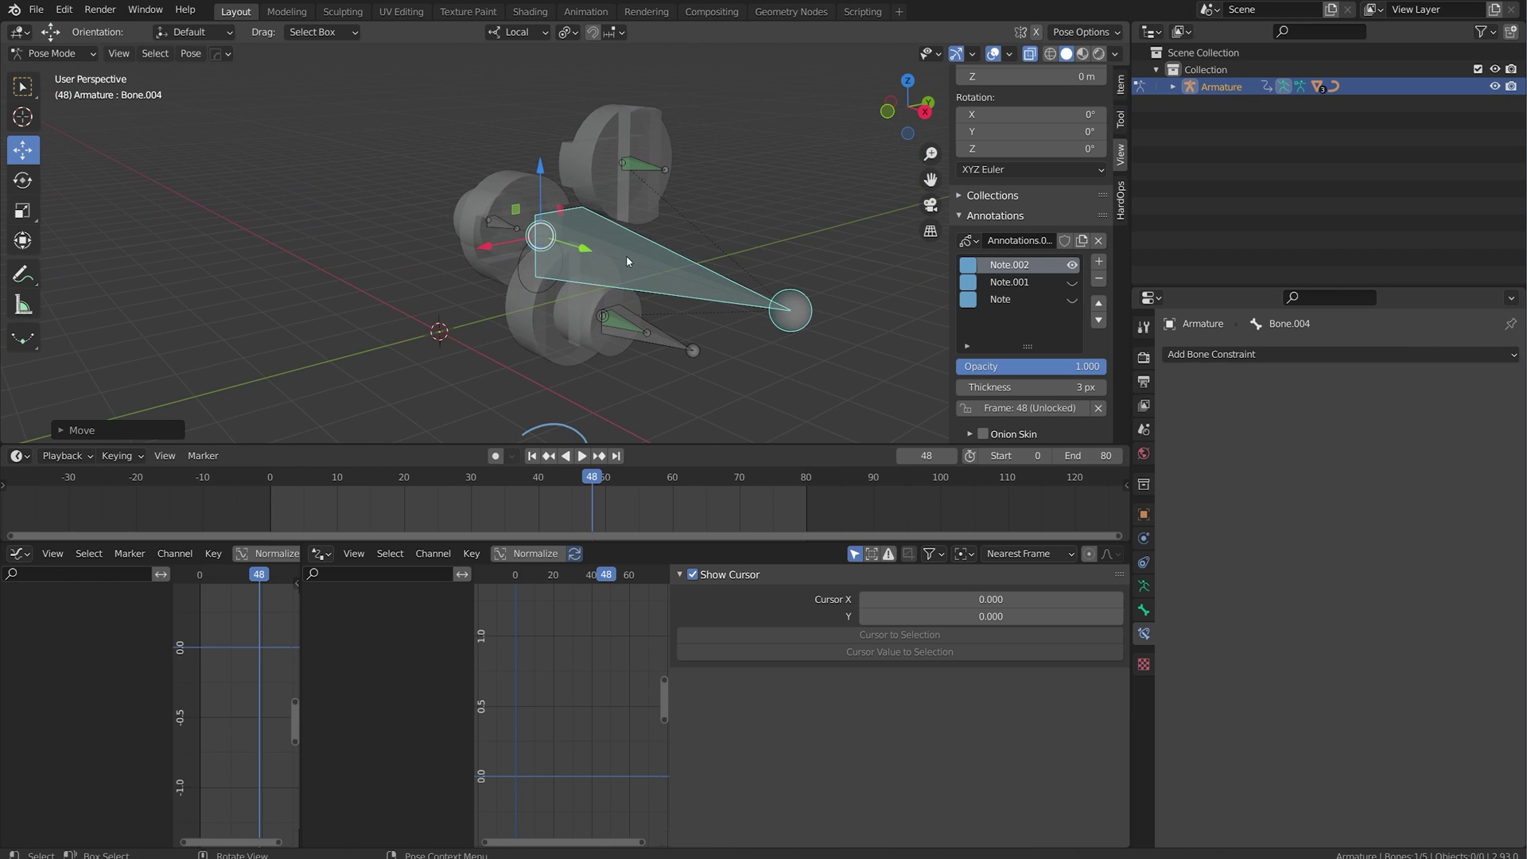
left_click(638, 171)
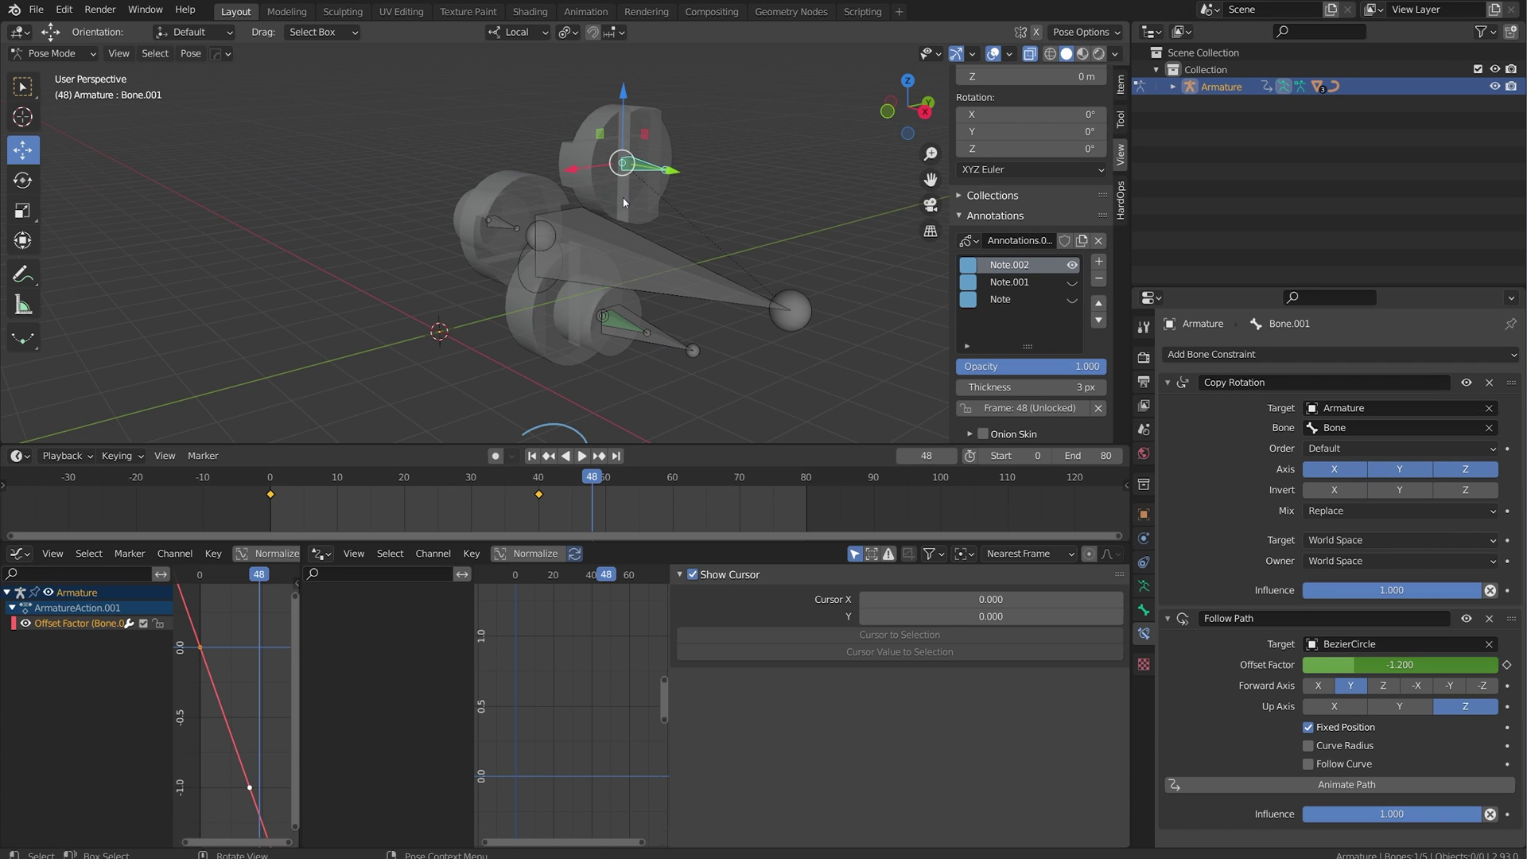
scroll(538, 269, "up", 2)
scroll(549, 197, "down", 2)
middle_click_drag(547, 203, 515, 263, "shift")
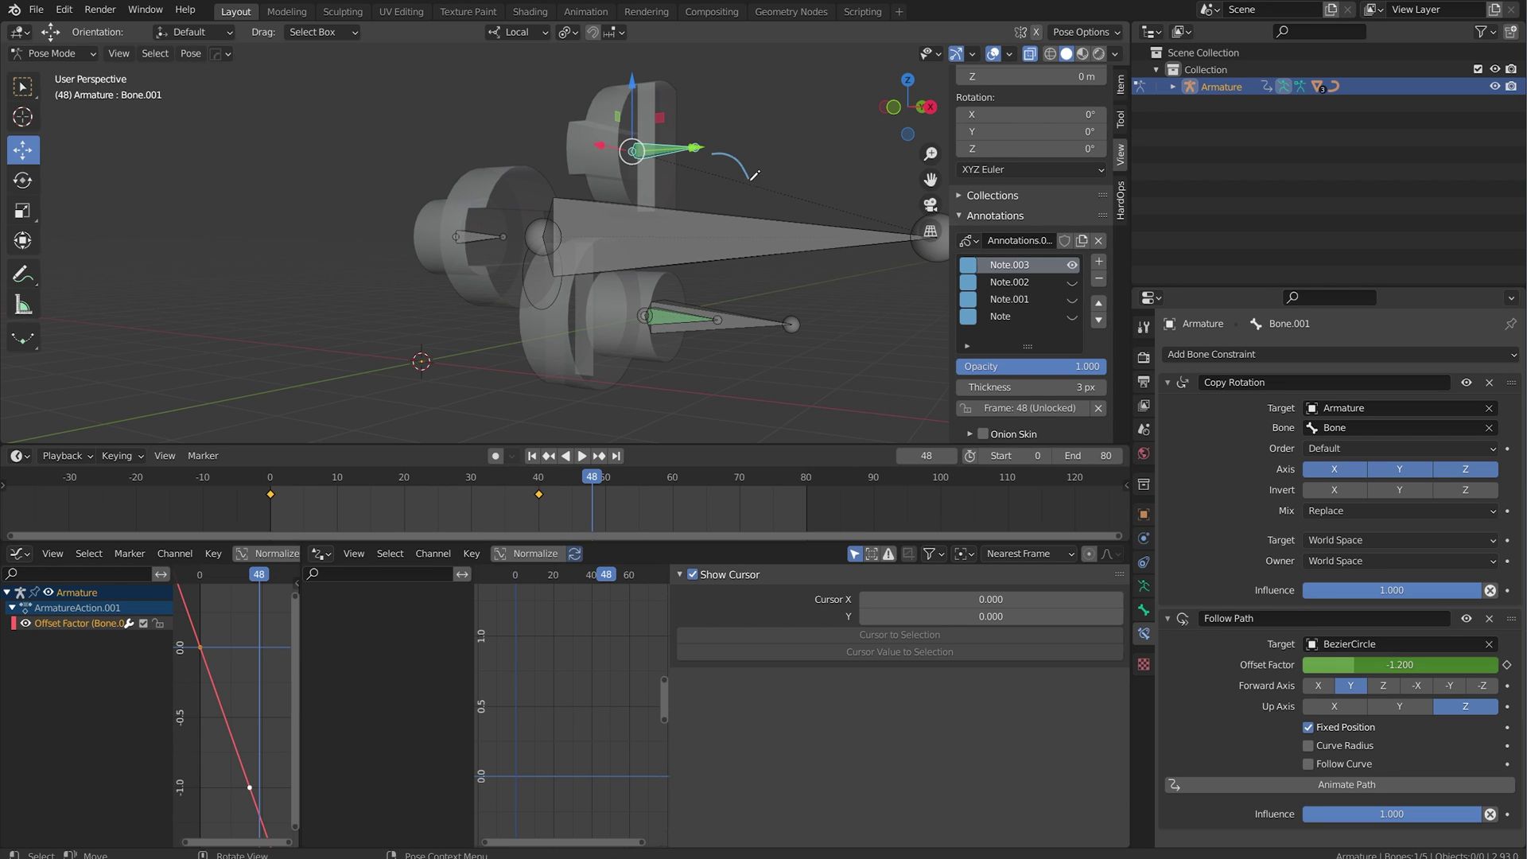
left_click_drag(641, 157, 586, 140)
Clear the parent of Bone.001 in Edit Mode and return to Pose Mode.
key("Tab")
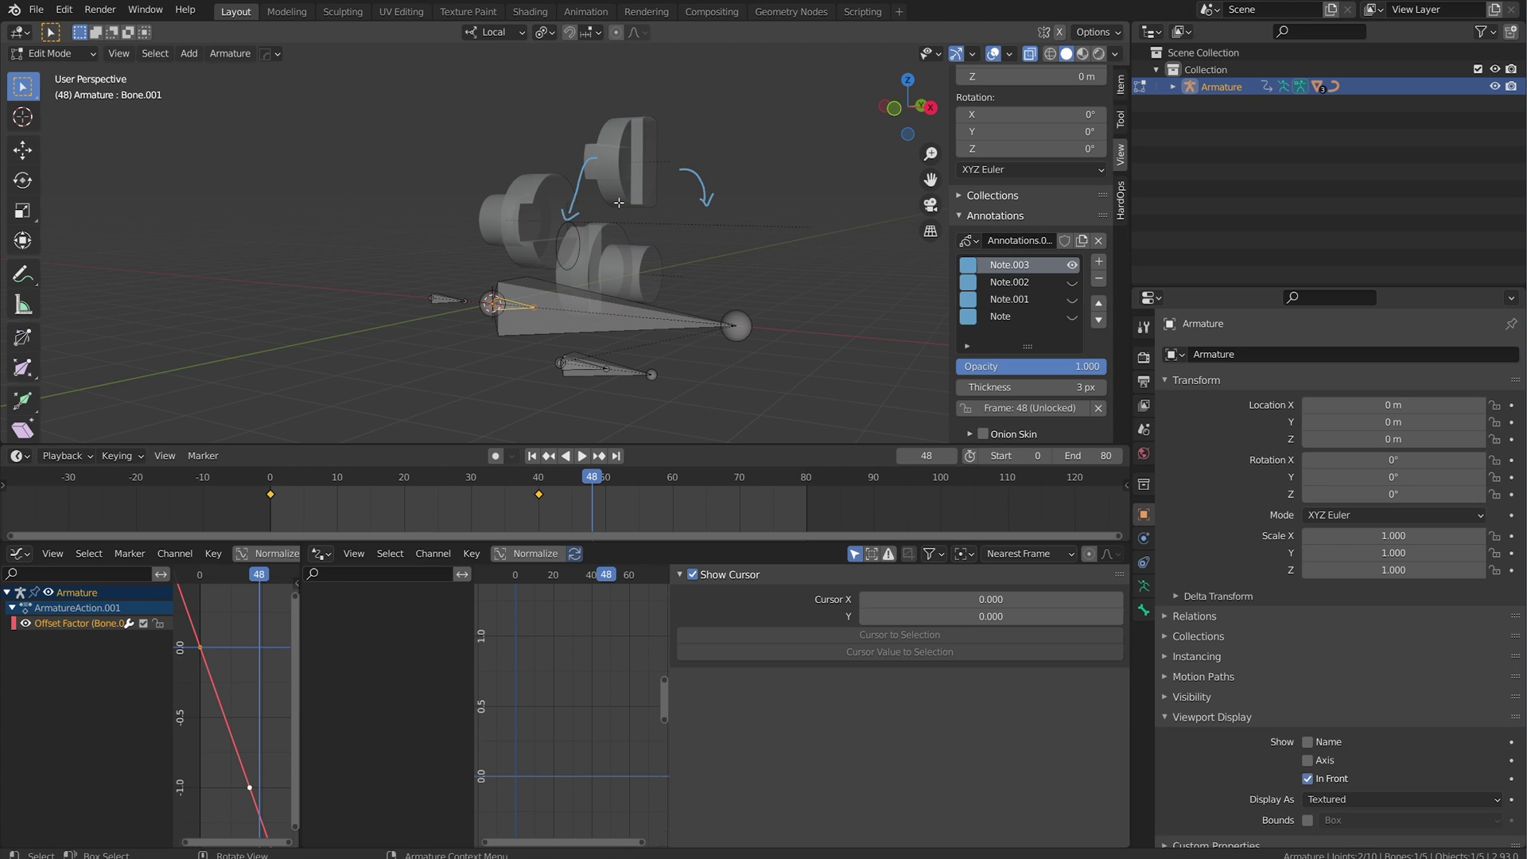
key("alt+p")
left_click(619, 205)
key("Tab")
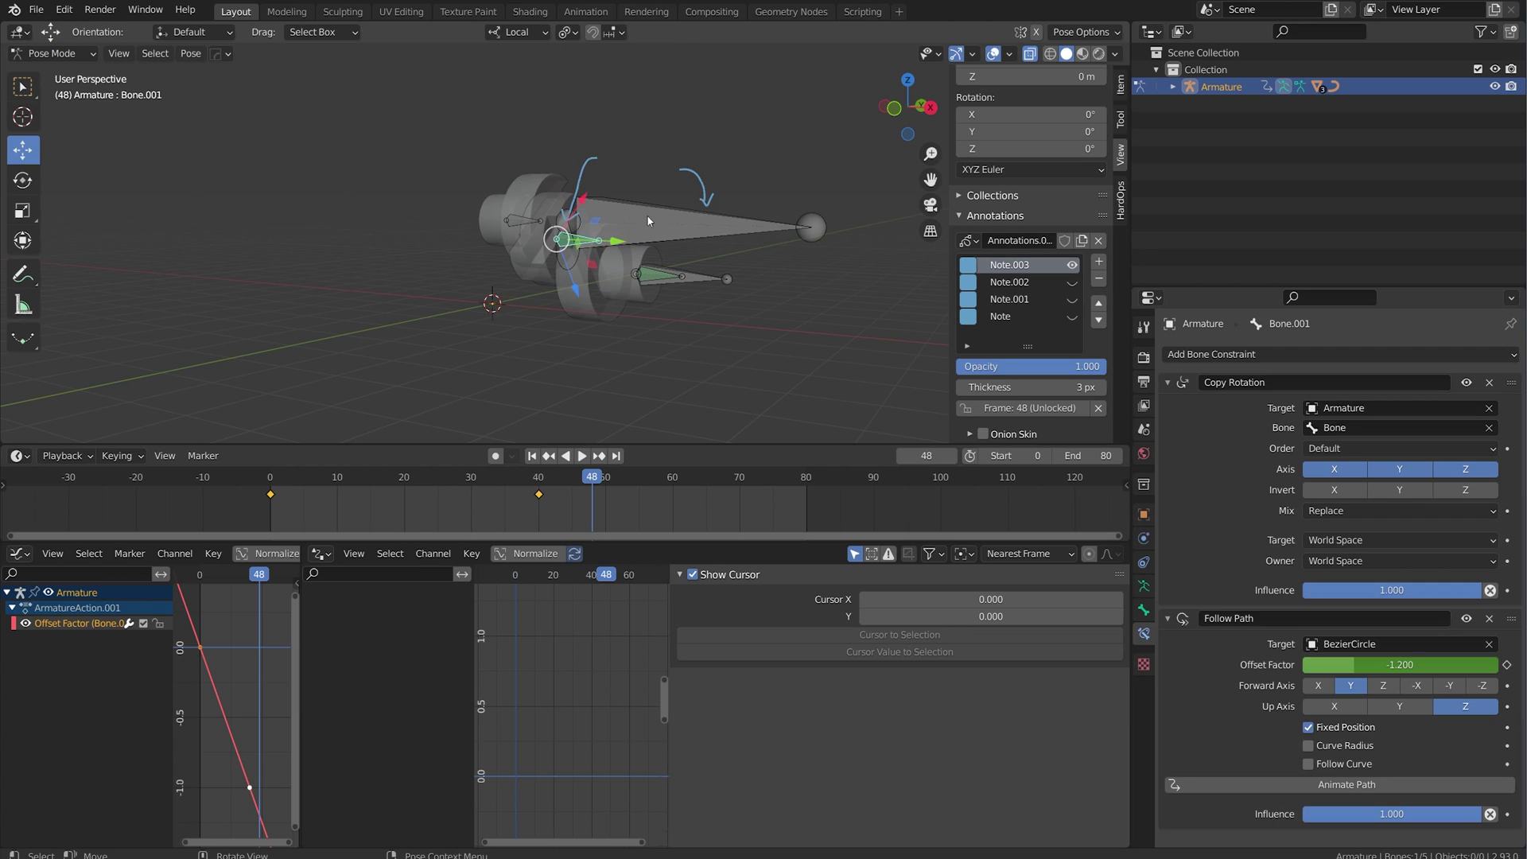
Hide the Note.003 annotation layer and move Bone.004 to test whether the whole rig follows.
left_click(651, 220)
middle_click_drag(650, 220, 665, 263)
left_click(1070, 265)
key("g")
left_click(640, 184)
Move Bone.003 down along its local Z to increase the shaft offset.
left_click(638, 183)
key("g")
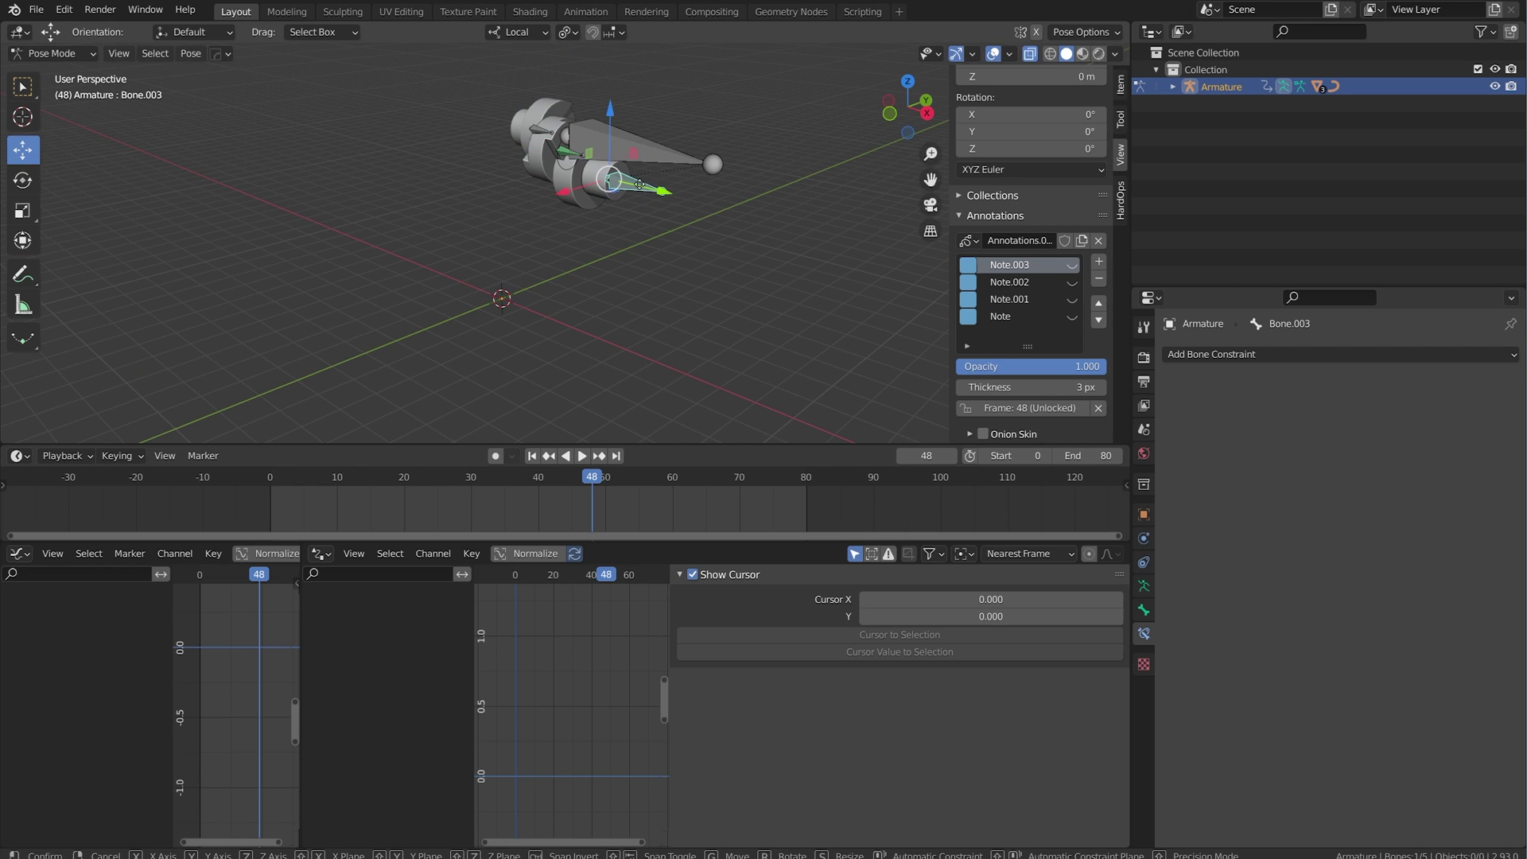
key("z")
left_click(639, 209)
Rotate Bone.004 freely, including with trackball rotation, to test the coupling in other orientations.
left_click(660, 150, "shift")
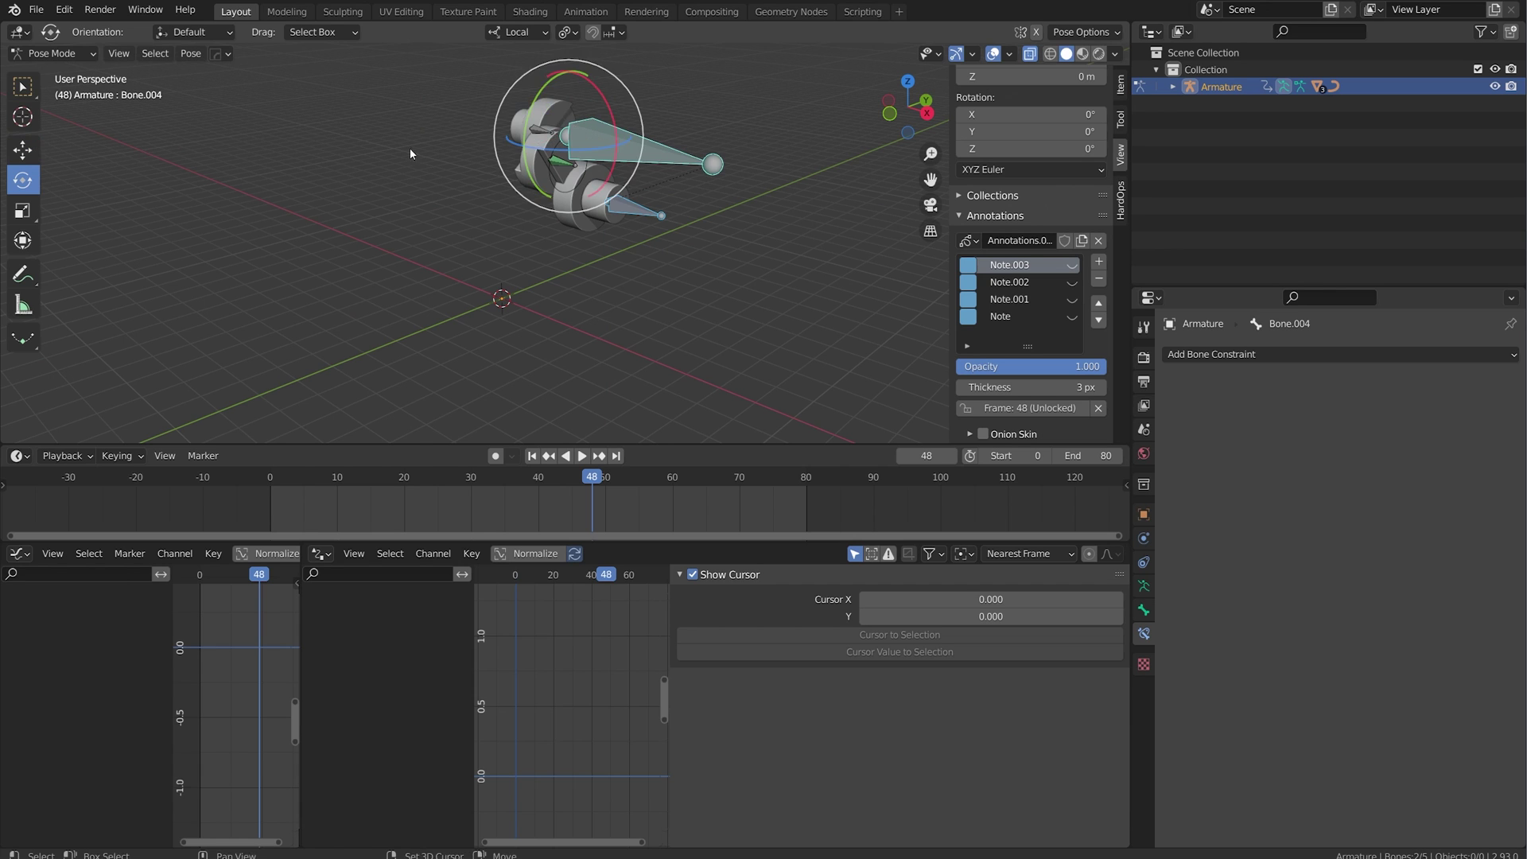
middle_click_drag(410, 148, 427, 230)
left_click_drag(543, 156, 569, 204)
left_click(569, 204)
scroll(584, 203, "up", 5)
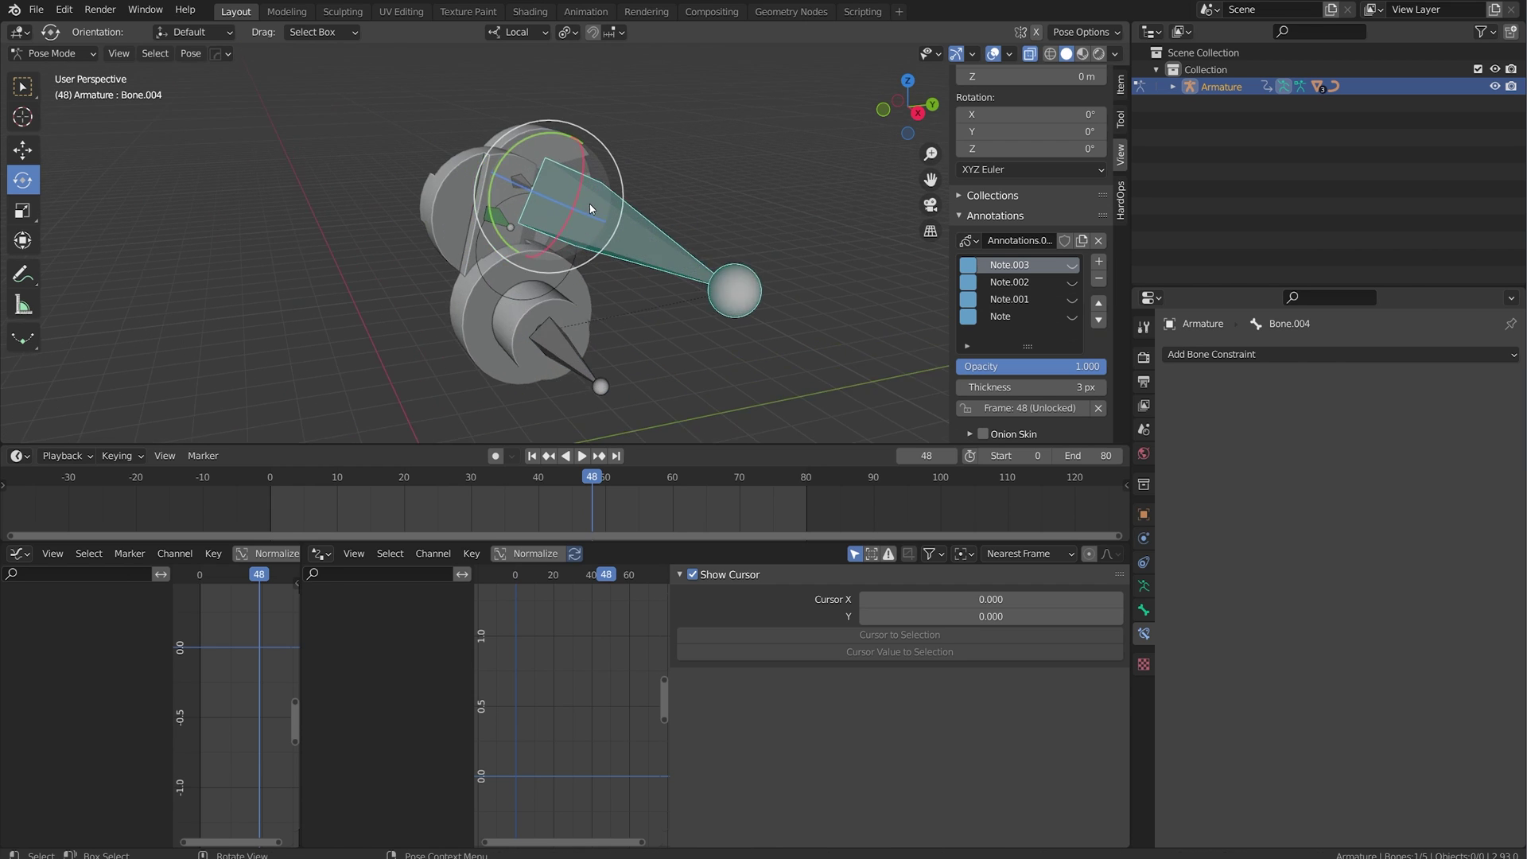
key("r")
key("r")
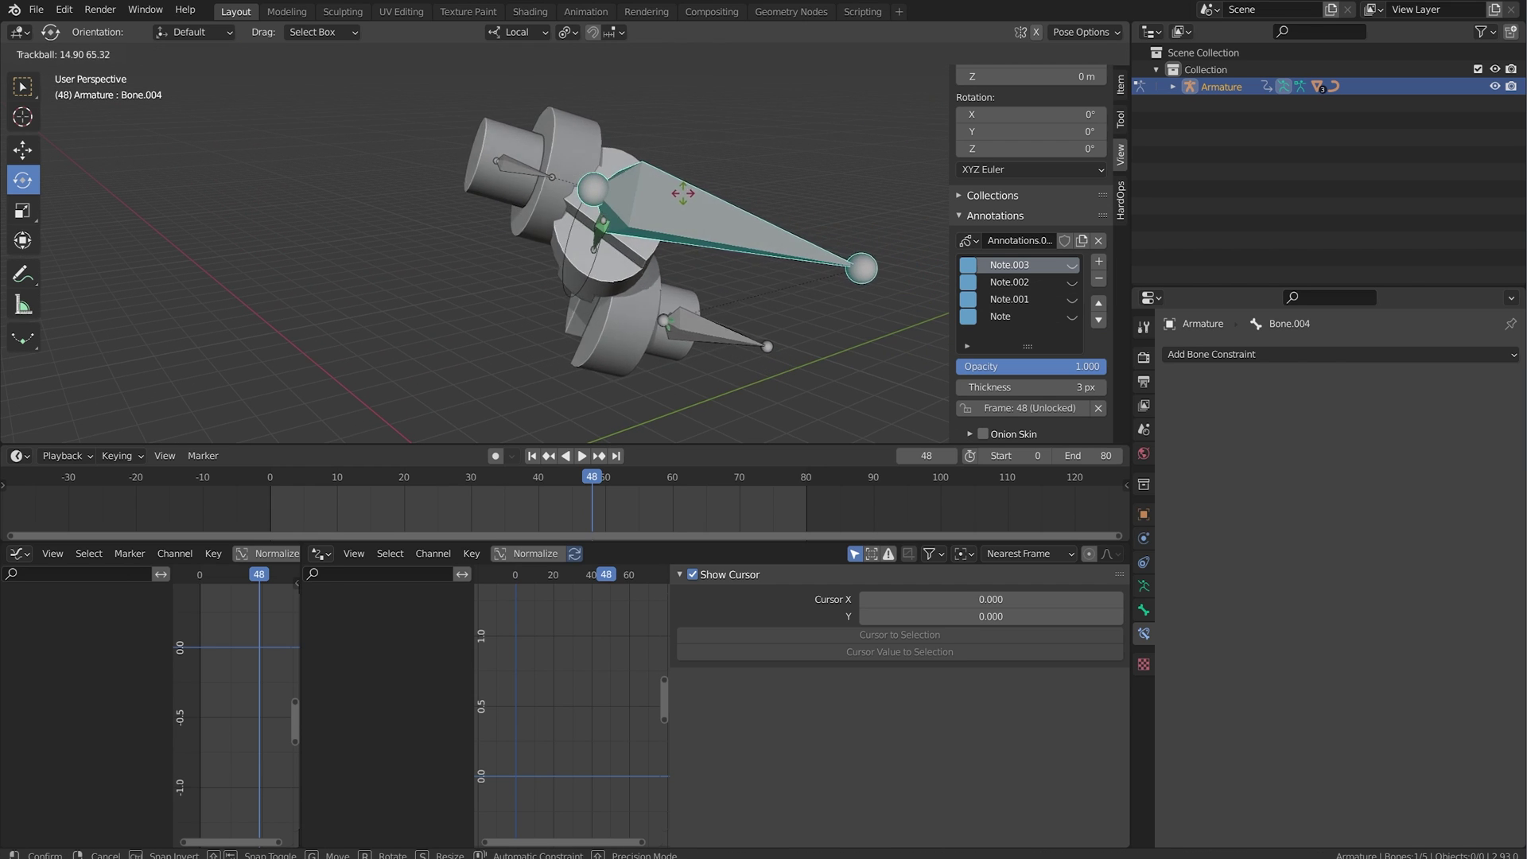
left_click(677, 198)
Move the Follow Path constraint above Copy Rotation in Bone.001's constraint stack.
scroll(636, 245, "up", 6)
left_click(668, 236)
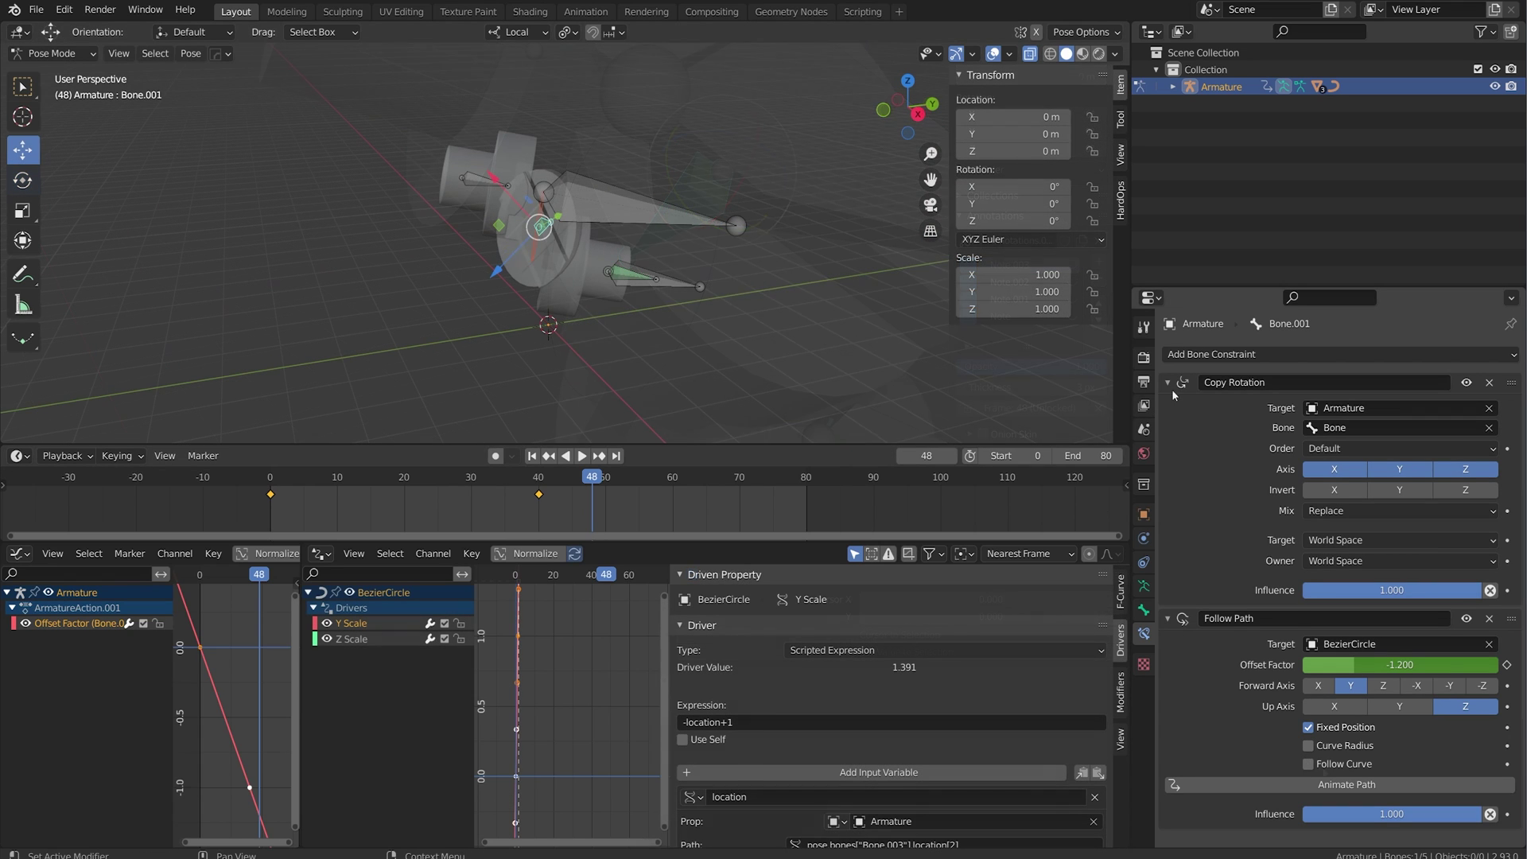
left_click_drag(1171, 386, 1200, 425)
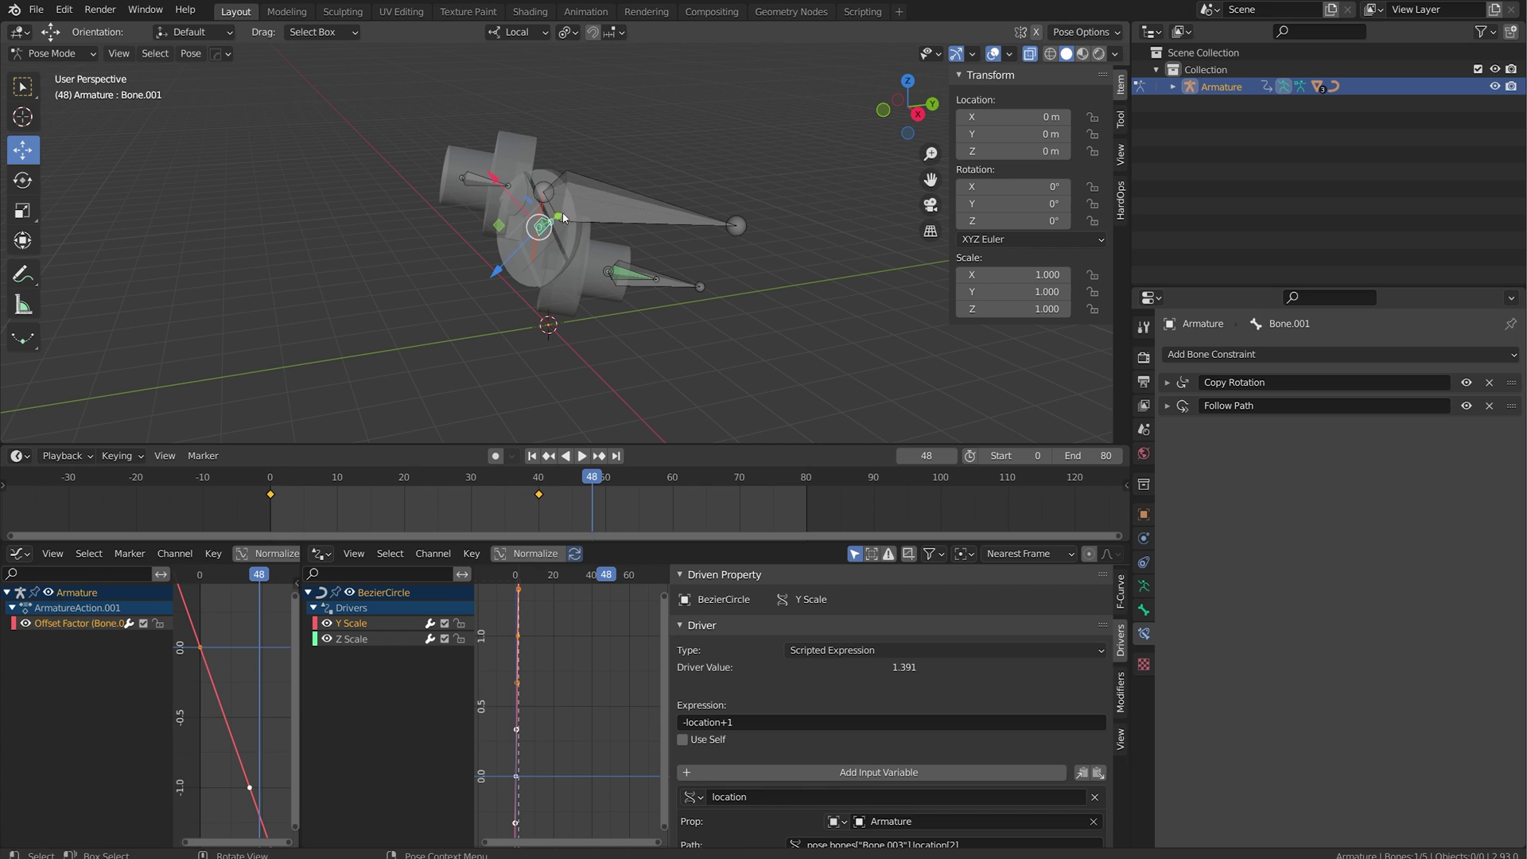
left_click_drag(1167, 407, 1167, 383)
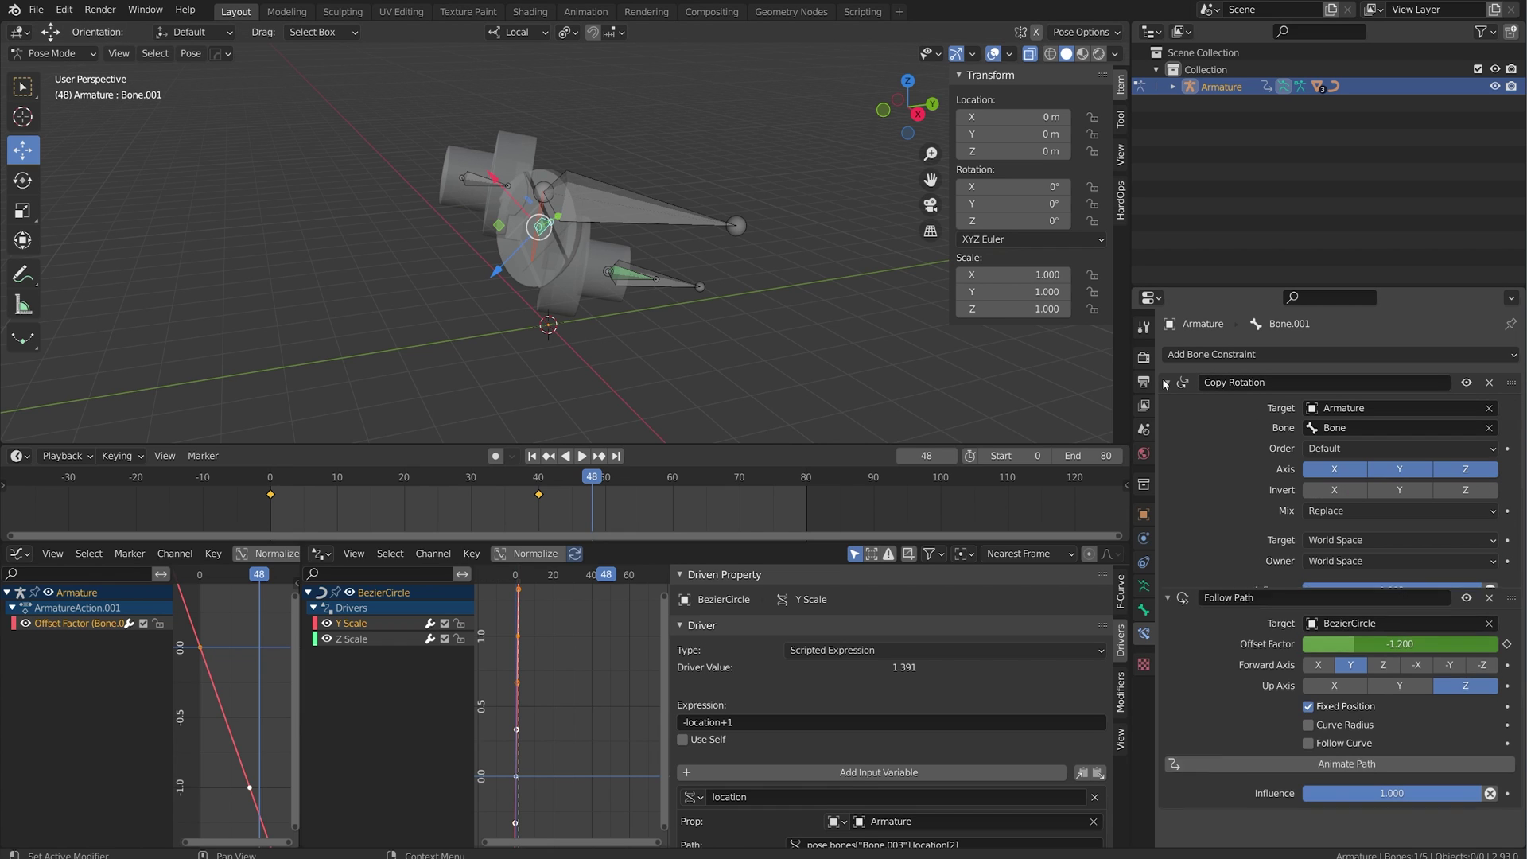
left_click(1392, 618)
left_click(1392, 383)
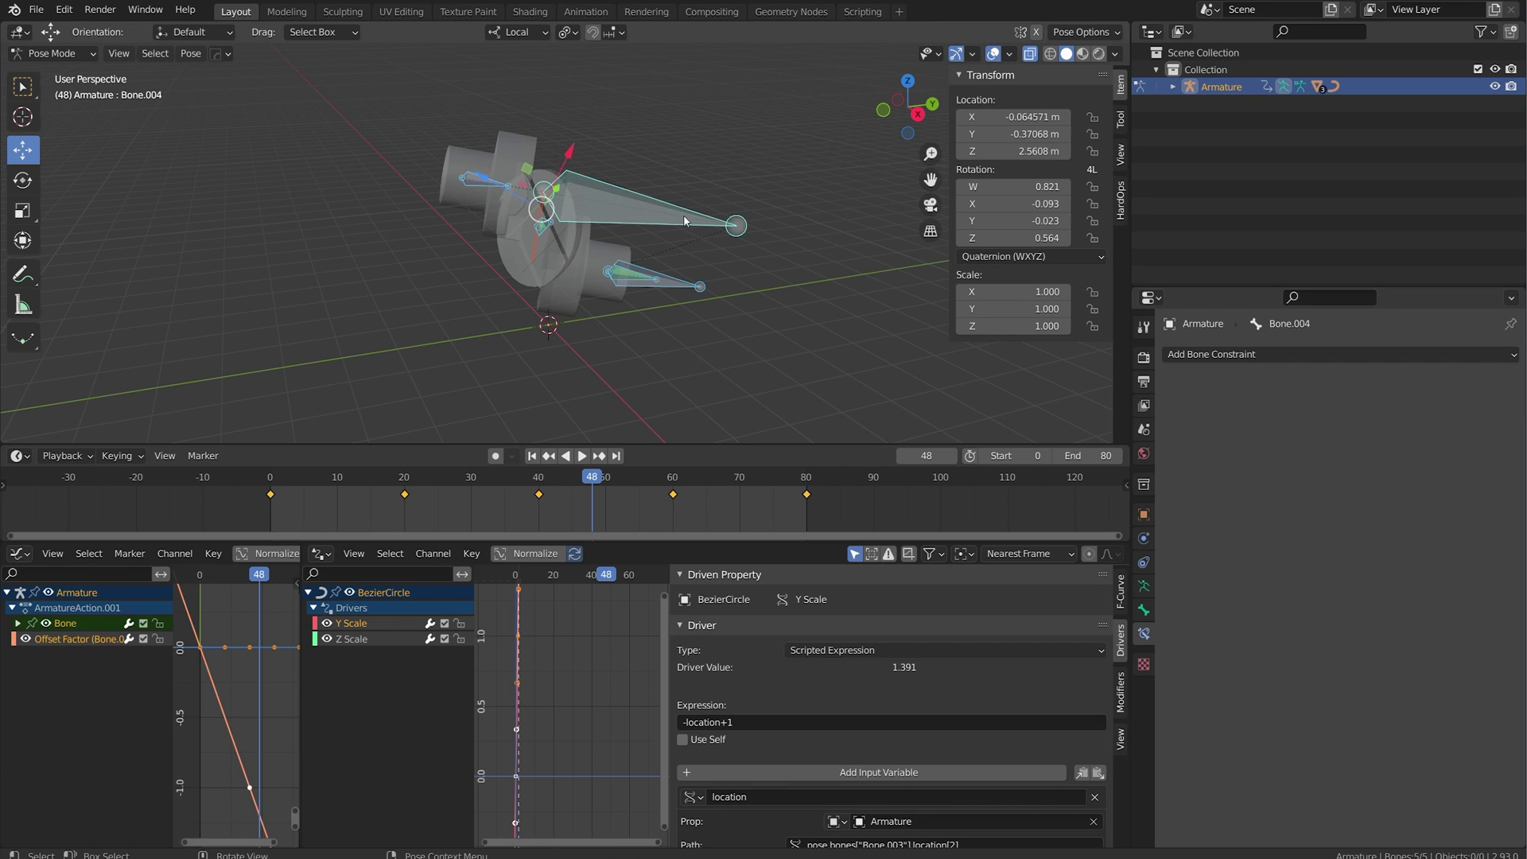
Clear the location and rotation of all bones, and test the rig by moving and trackball-rotating Bone.004.
middle_click_drag(616, 260, 649, 250)
left_click(650, 326)
key("g")
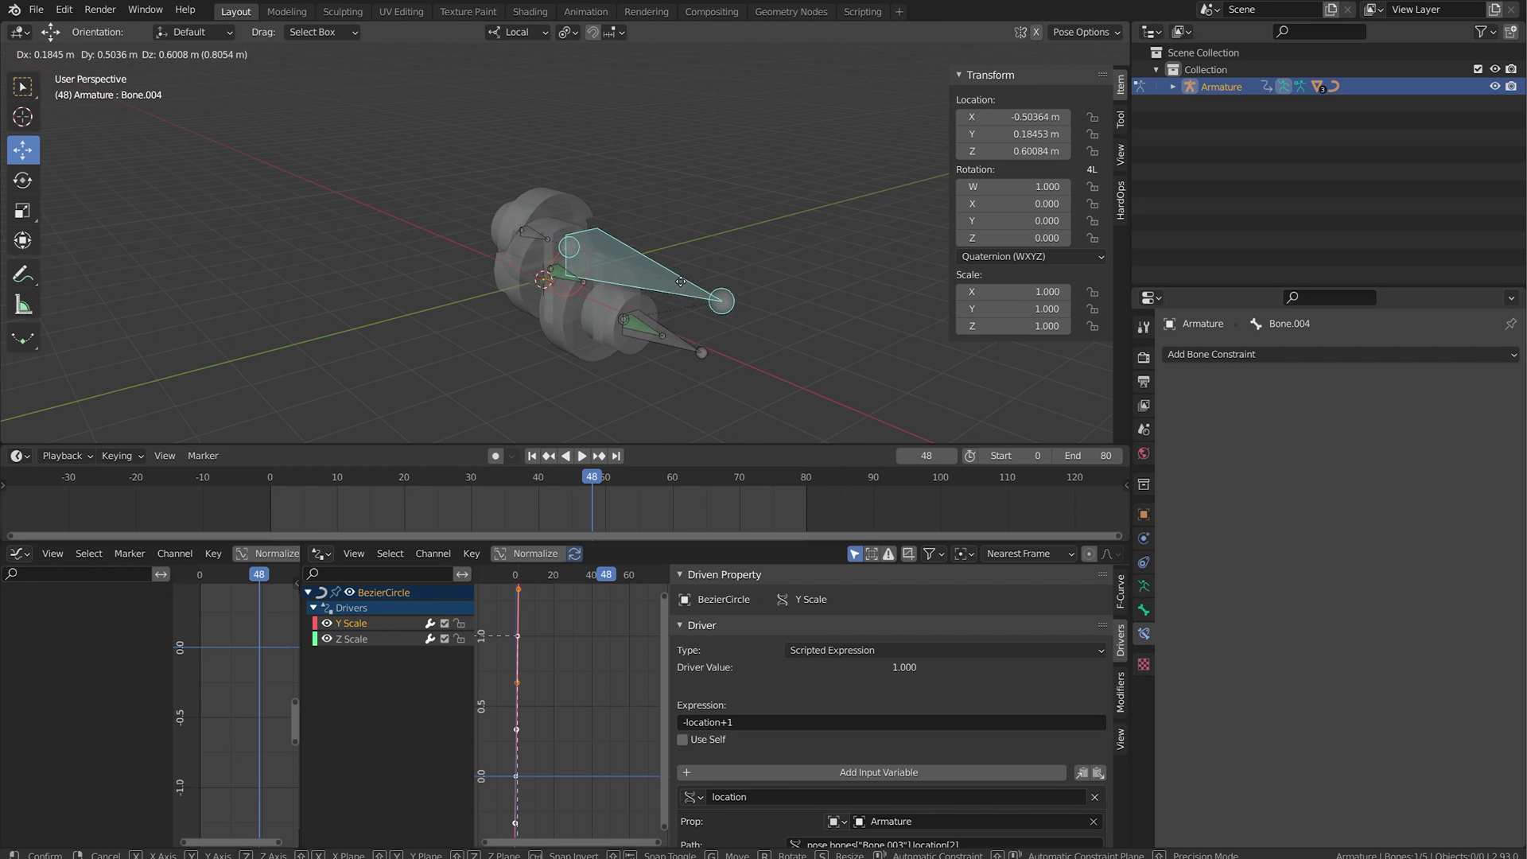
left_click(687, 198)
key("r")
key("r")
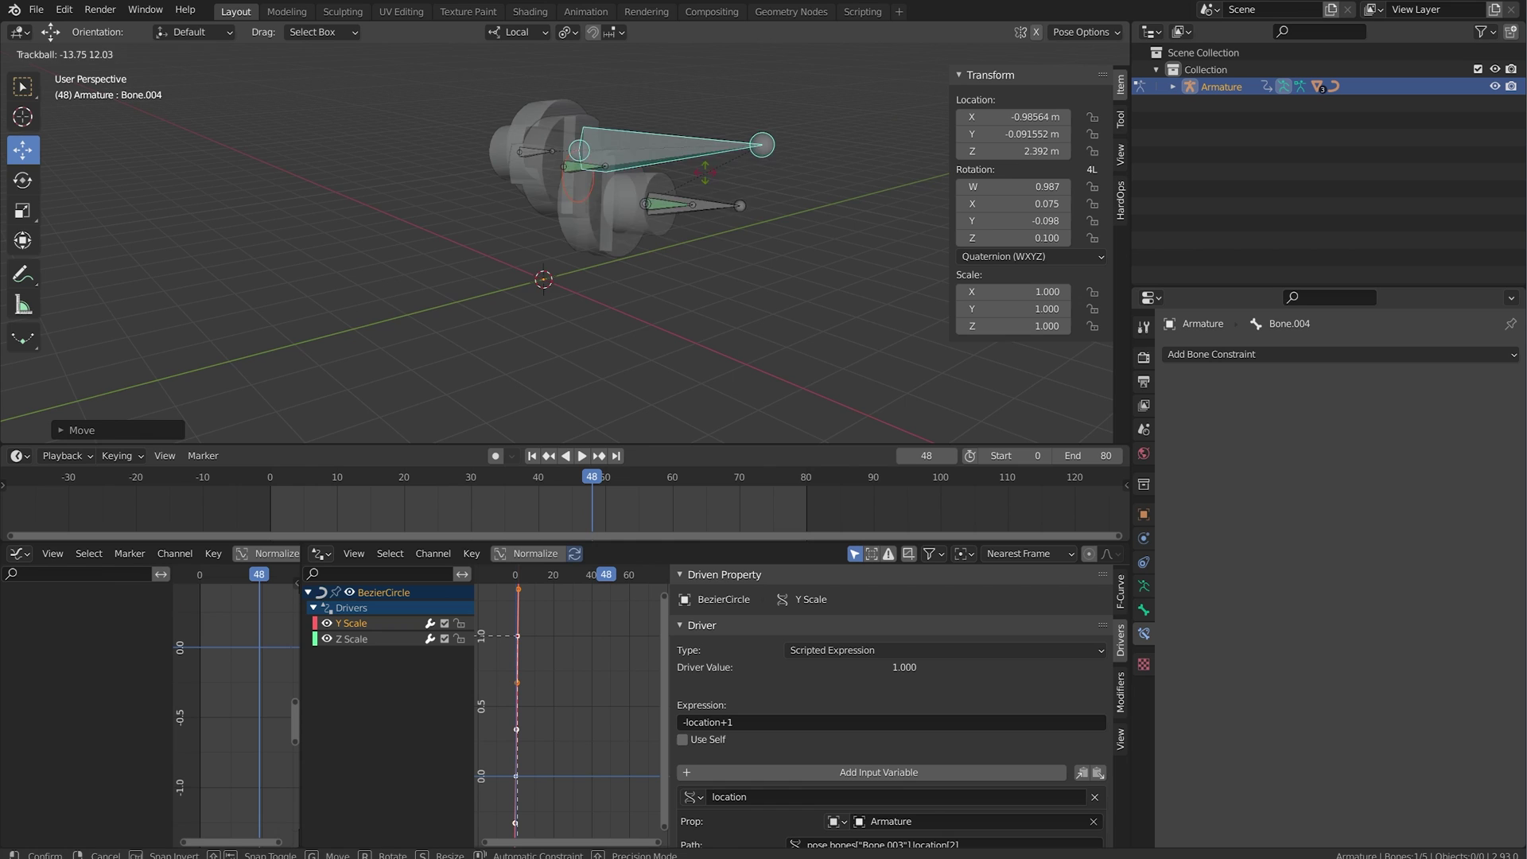
left_click(700, 170)
Turn off X-ray display and move Bone.004 up to about 4.53 m in Z with another trackball rotation.
mouse_move(668, 205)
middle_mouse_down()
mouse_move(657, 232)
mouse_move(682, 187)
middle_mouse_up()
key("alt+z")
key("ctrl+Tab")
key("ctrl+Tab")
key("g")
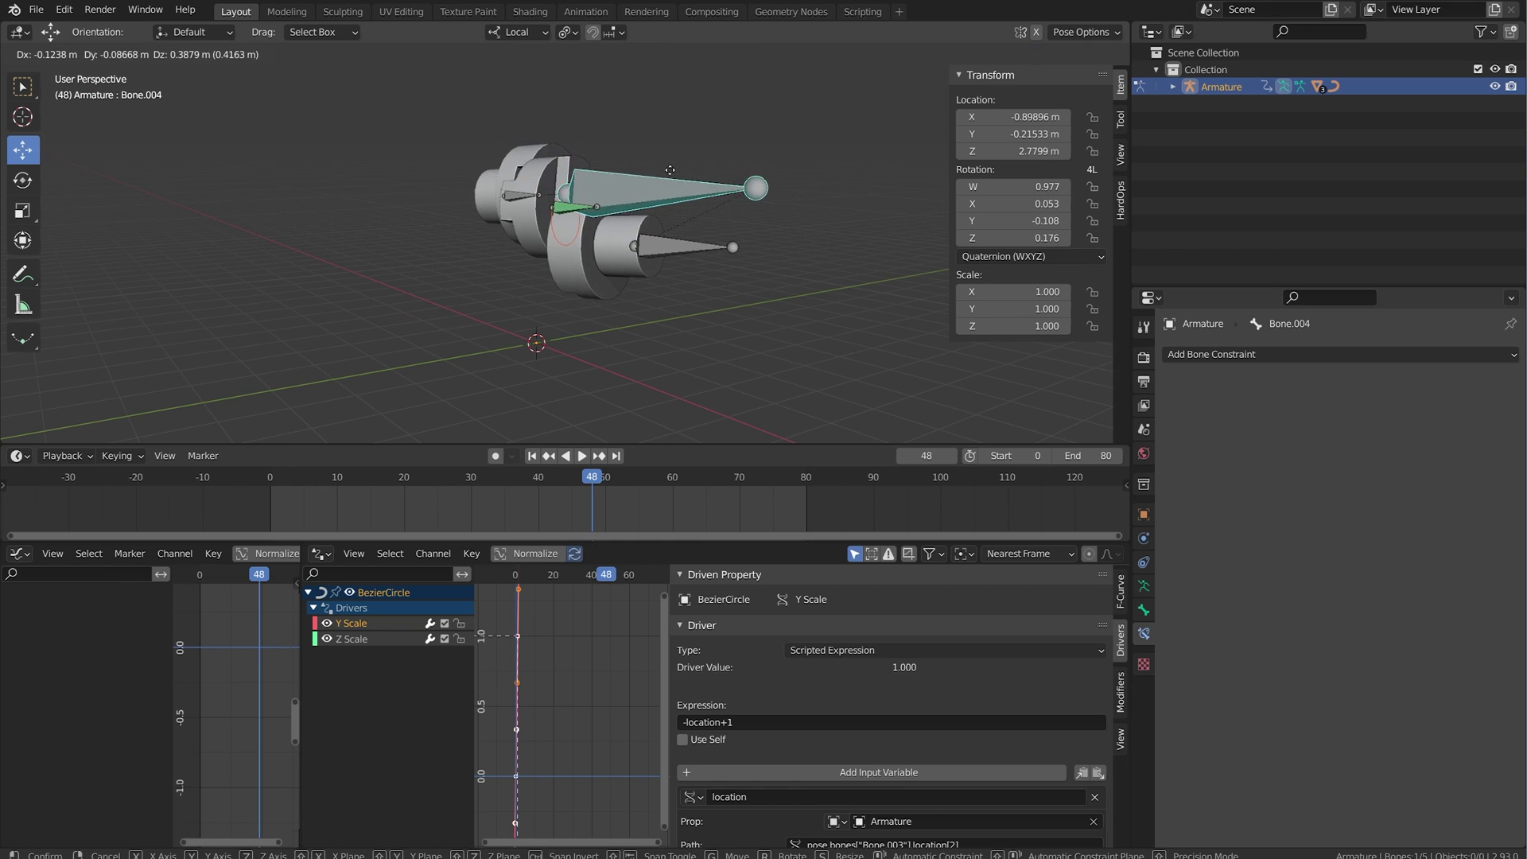
left_click(624, 87)
key("r")
key("r")
left_click(671, 118)
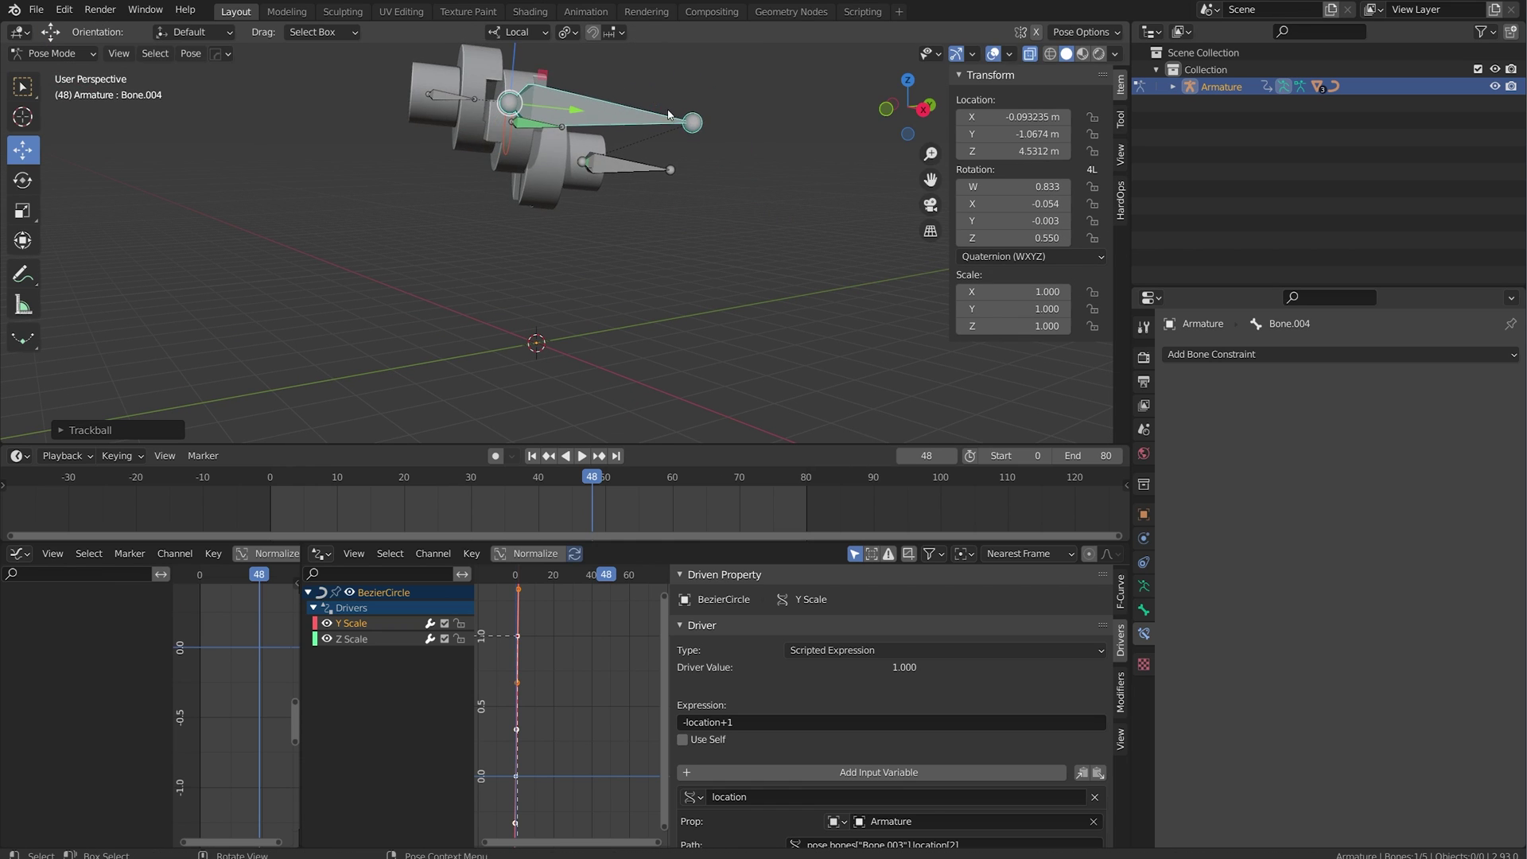
Set Bone.003's Z location to about -0.23 m and play the animation to check the offset shafts.
middle_click_drag(670, 119, 666, 183)
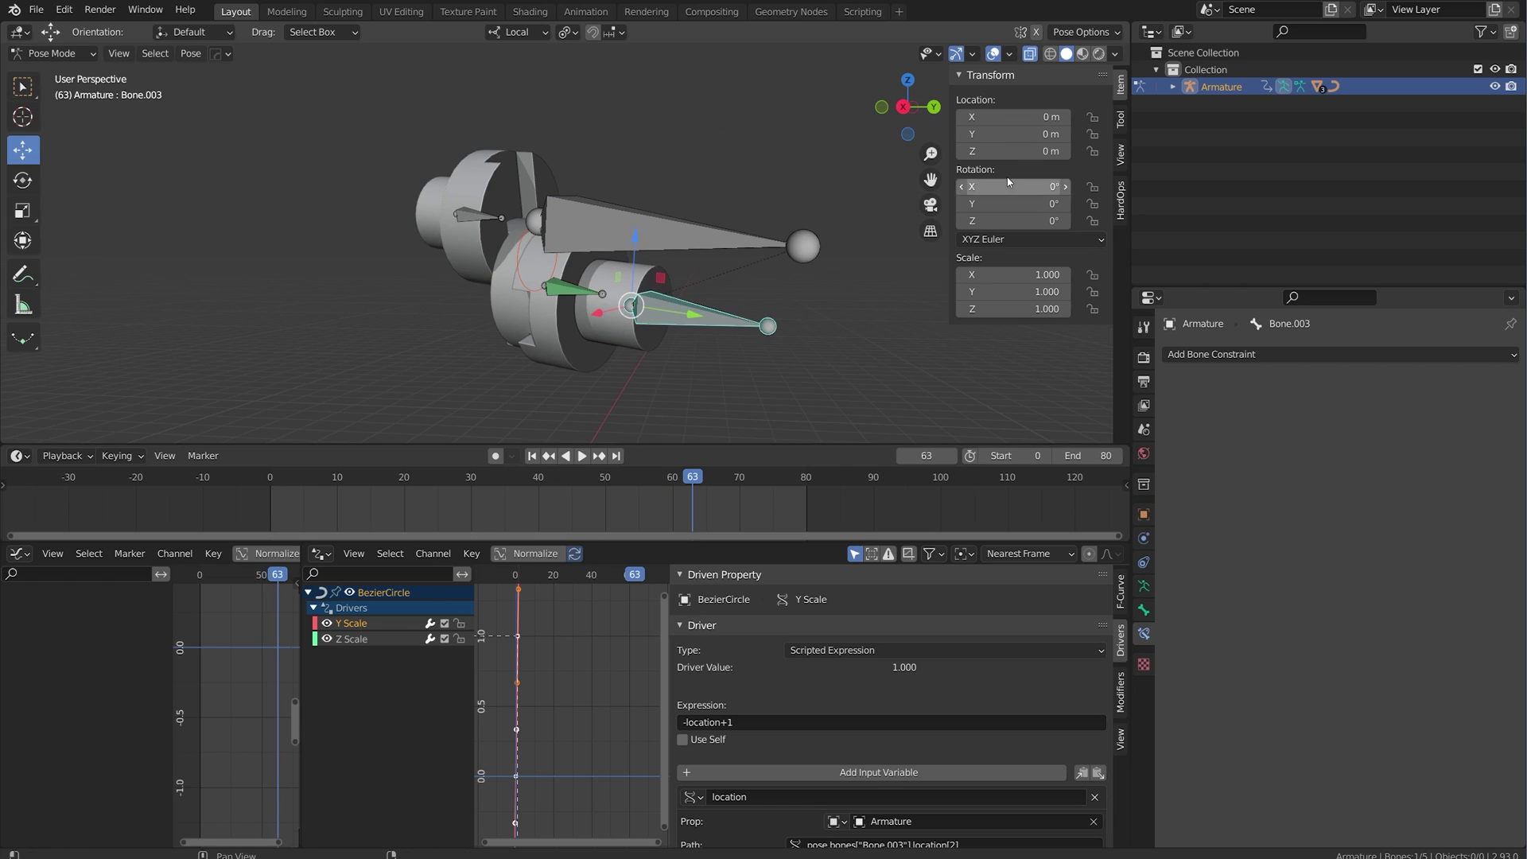
mouse_move(1014, 152)
left_mouse_down()
mouse_move(964, 150)
mouse_move(1042, 150)
left_mouse_up()
key("space")
key("space")
Trackball-rotate Bone.004 to a new orientation and play the animation to check the coupling.
left_click(755, 223)
key("r")
key("r")
left_click(767, 221)
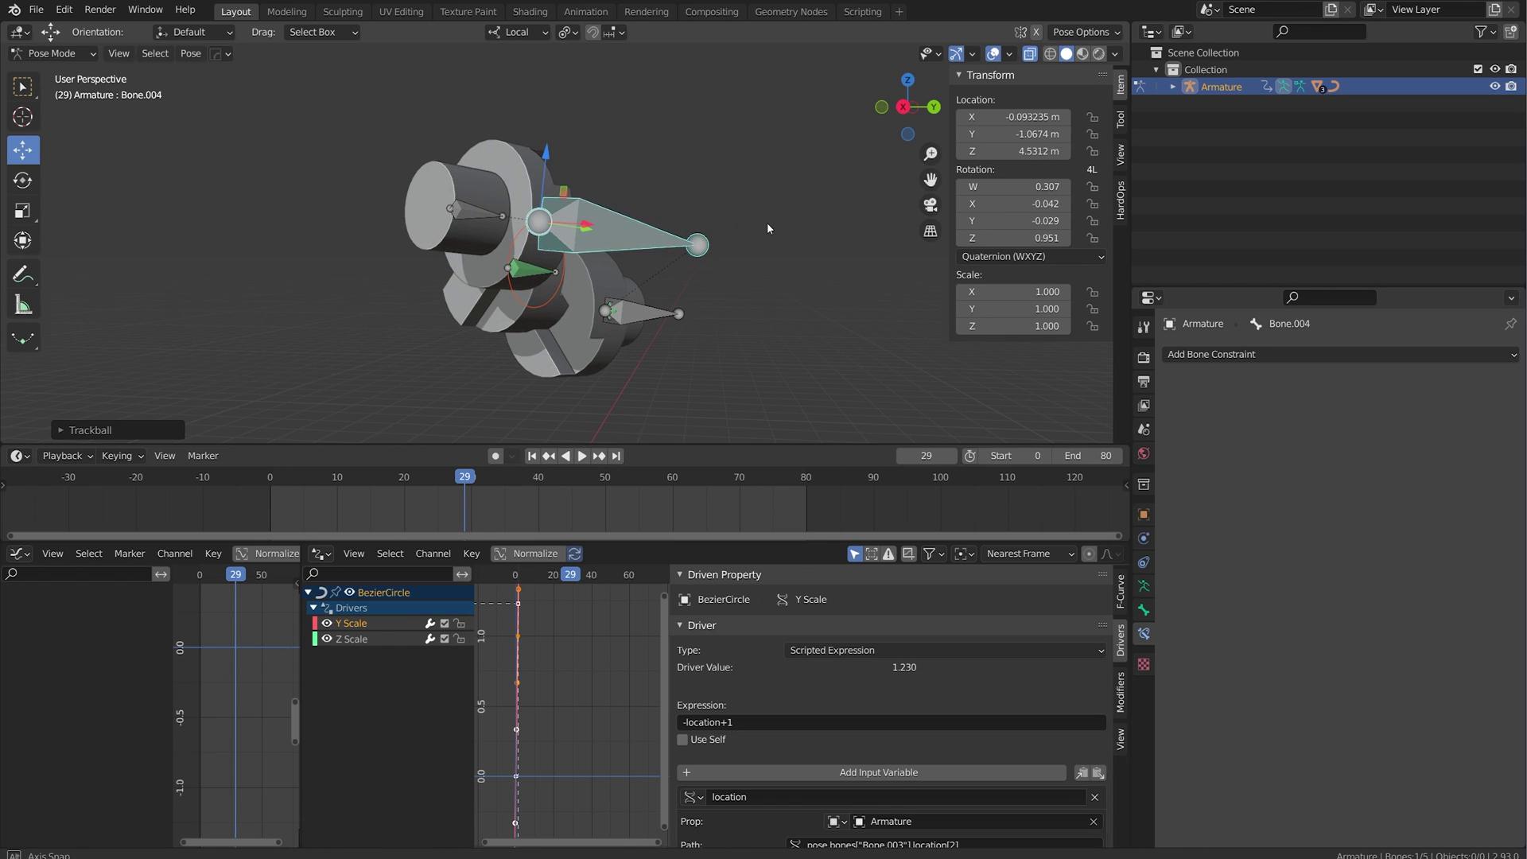
middle_click_drag(767, 221, 621, 278)
key("space")
key("space")
Clear Bone.004's location and rotation in Pose Mode and return the armature to Object Mode.
scroll(724, 343, "down", 6)
key("ctrl+Tab")
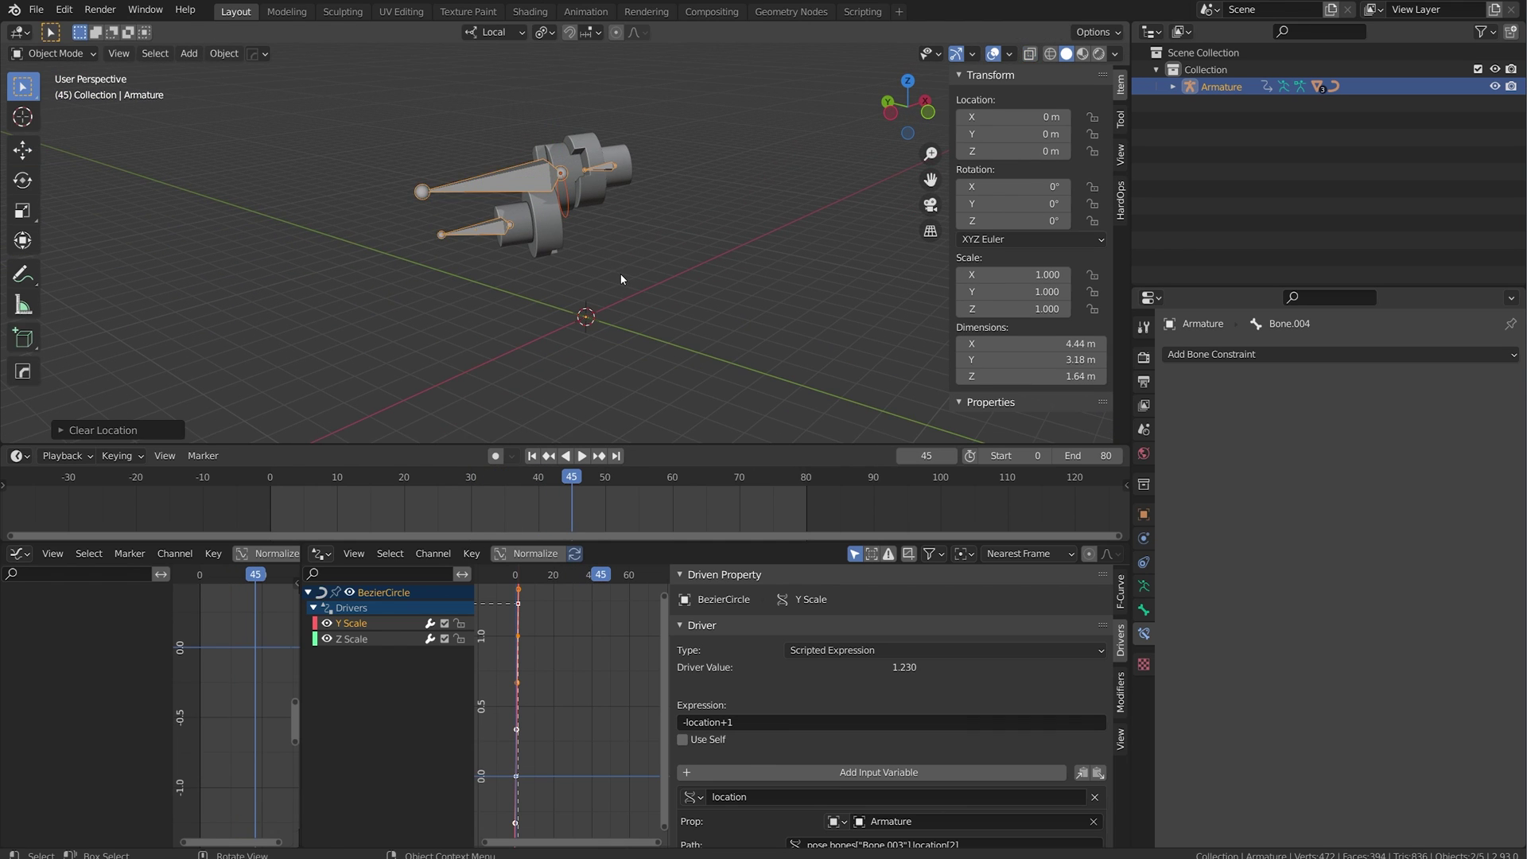
key("ctrl+Tab")
middle_click_drag(622, 278, 572, 236)
key("ctrl+Tab")
Move the Armature object to about 4.05 m in Y and 1.61 m in Z.
key("g")
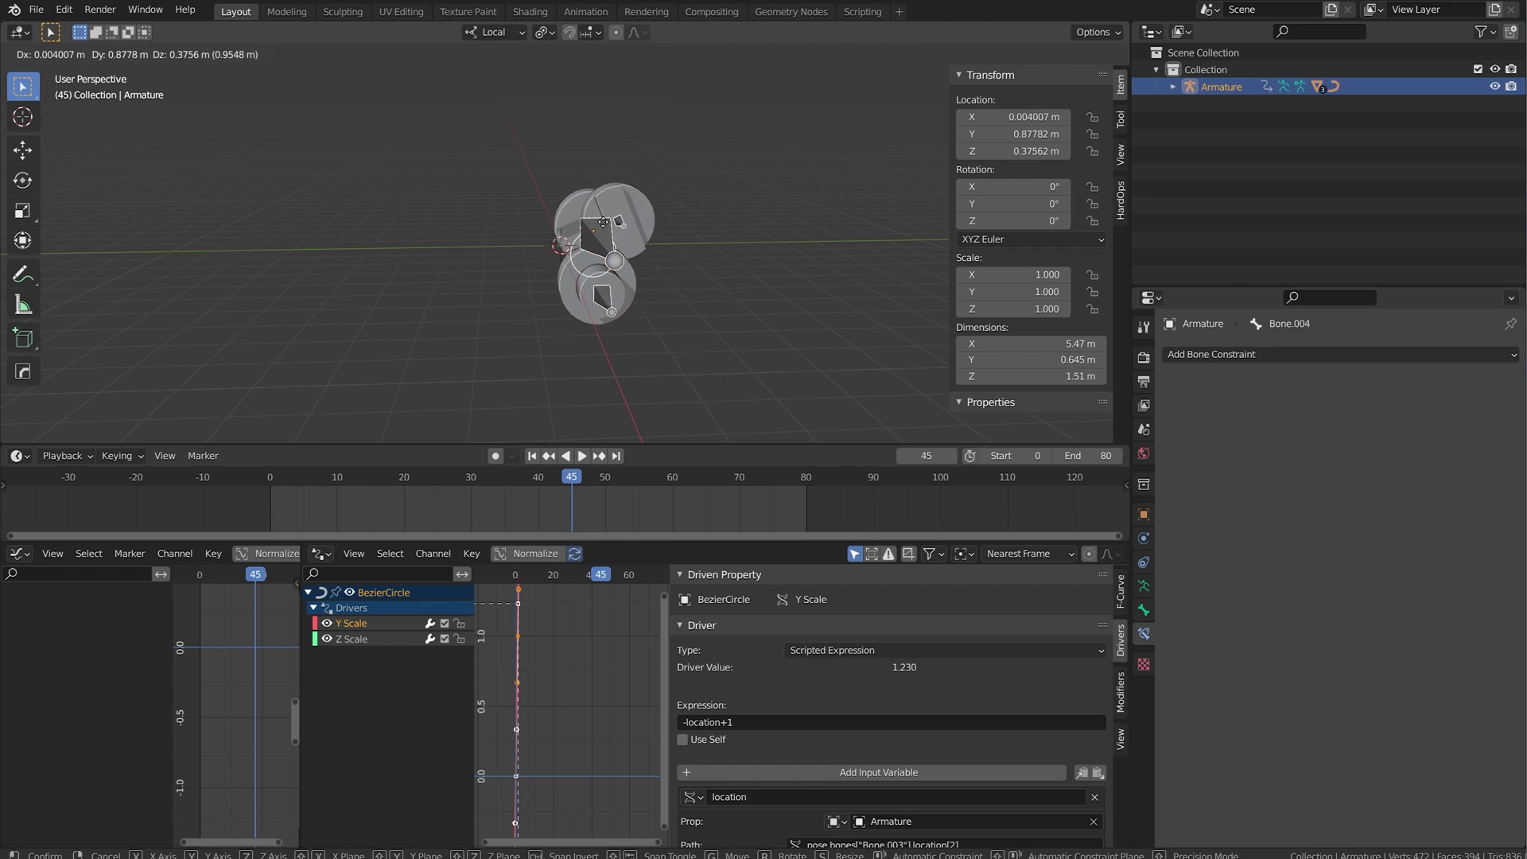
left_click(720, 180)
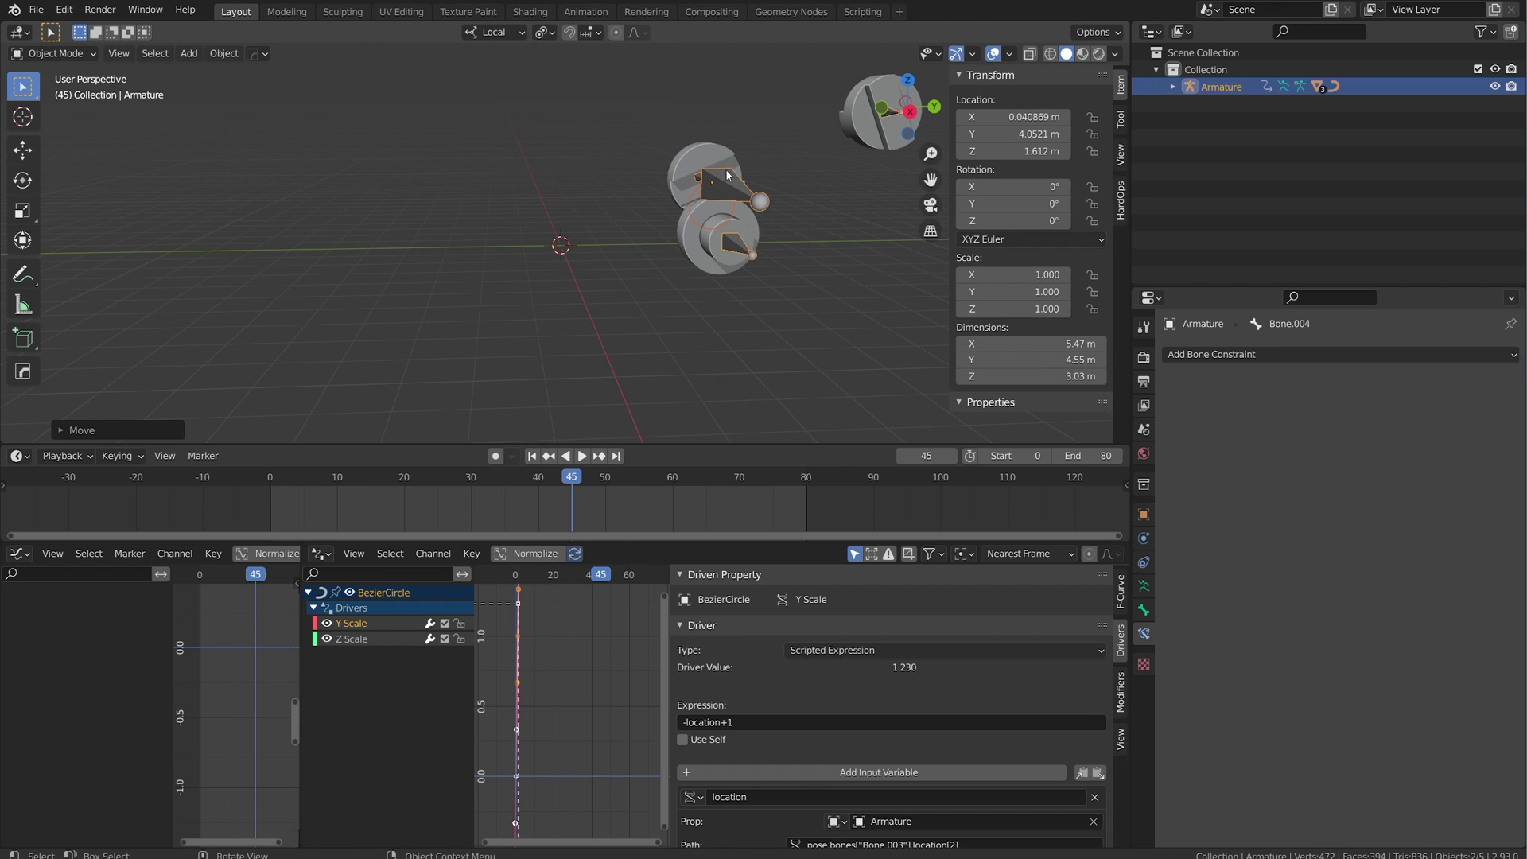
middle_click_drag(726, 175, 791, 152)
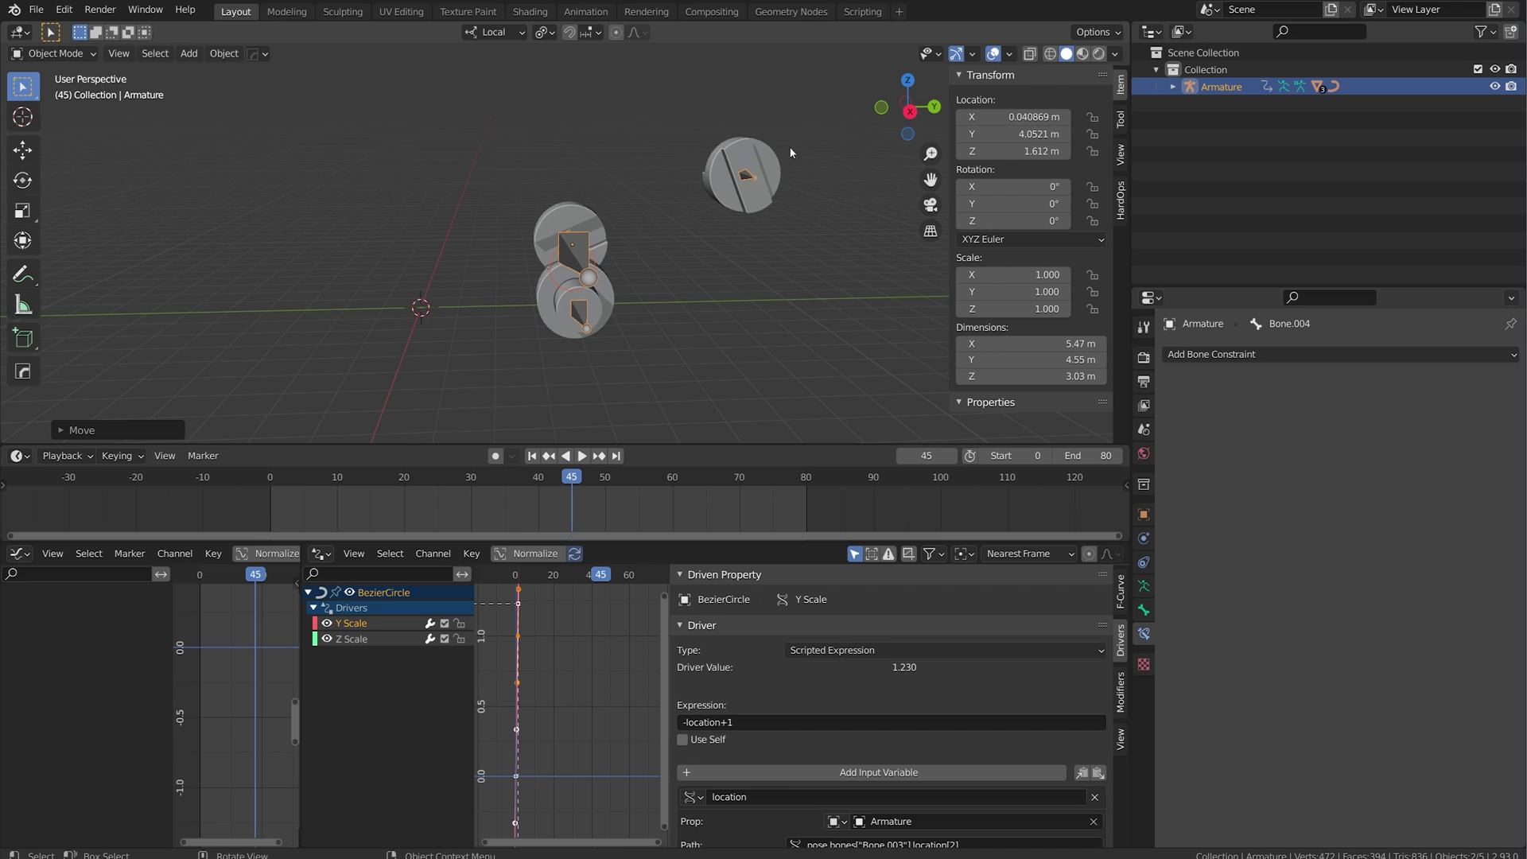
In Pose Mode, select Bone.001 and Bone.004 in turn to compare their positions after the object move.
key("ctrl+Tab")
left_click(746, 183)
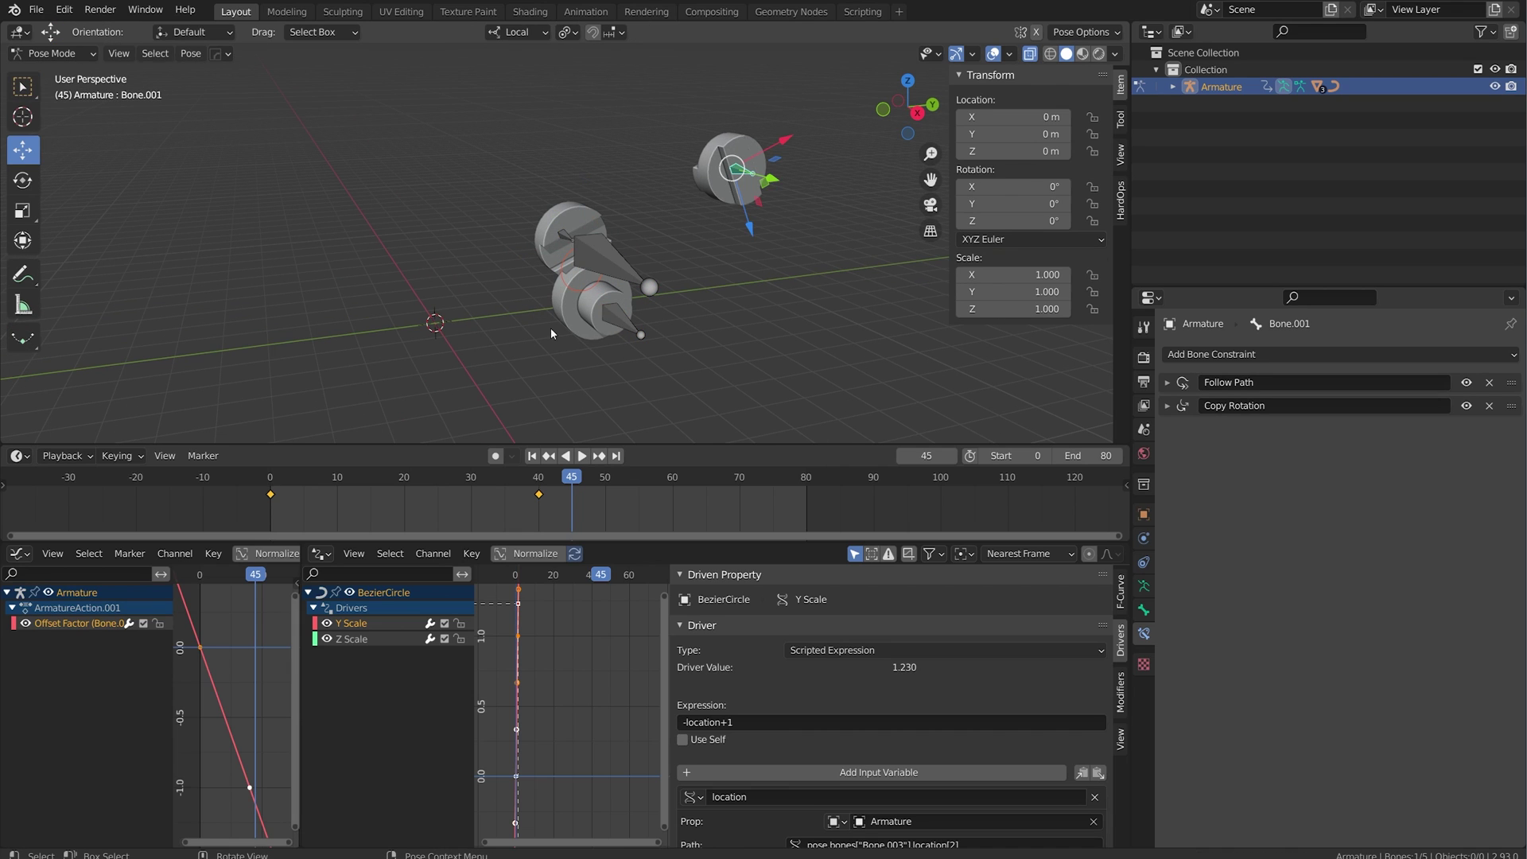
left_click(606, 250)
middle_click_drag(606, 251, 720, 234)
left_click(745, 148)
middle_click_drag(745, 148, 730, 66)
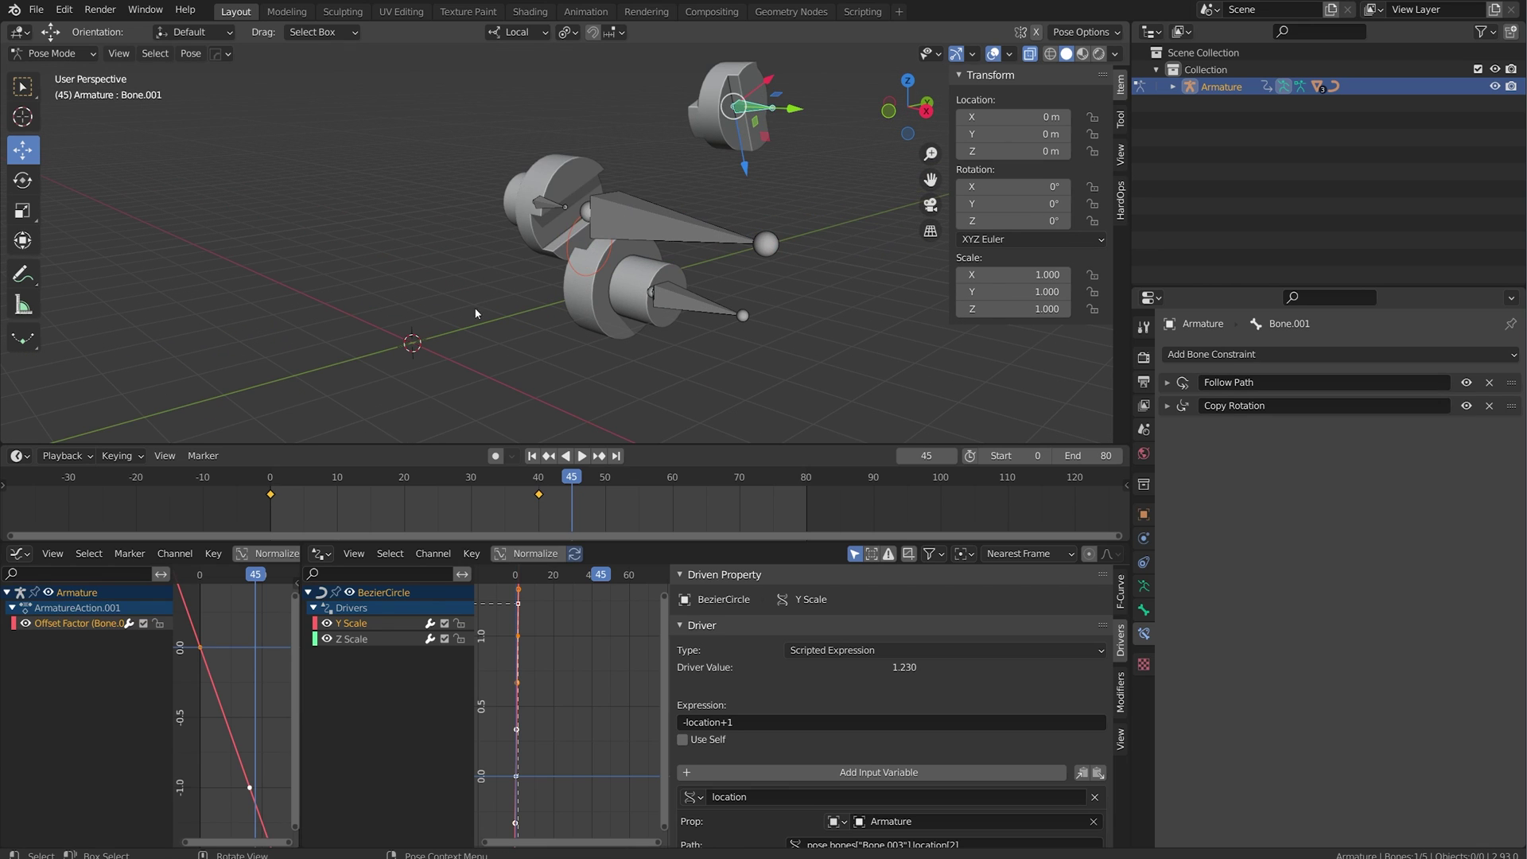
Annotate the coupling with a freehand arc beneath it and show the annotation layers.
left_click(1119, 119)
left_click(1119, 154)
scroll(1067, 422, "down", 5)
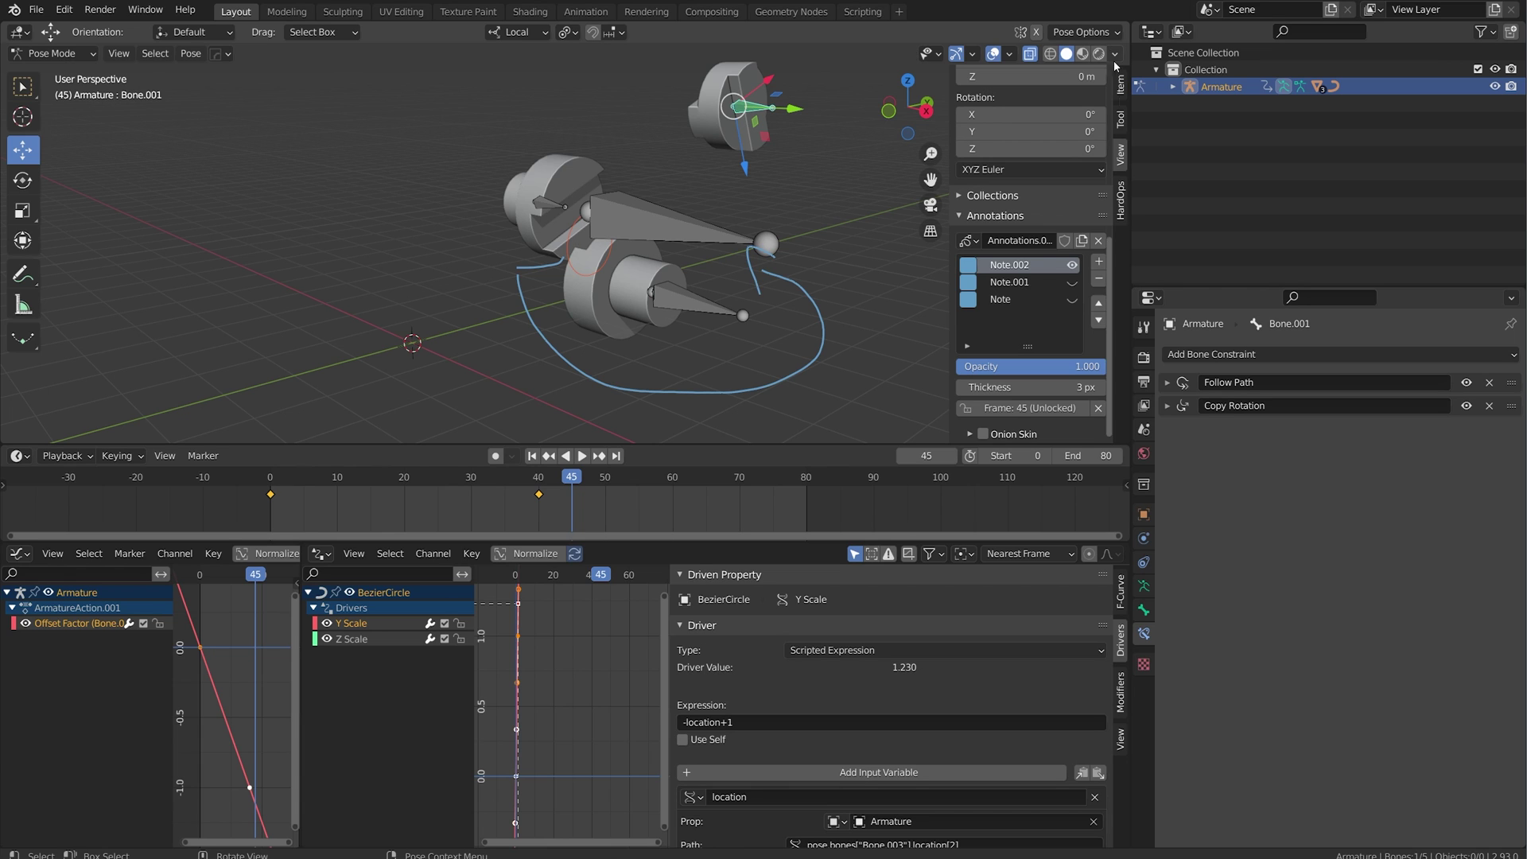
Switch the Armature to Object Mode and check its object transform values.
left_click(1120, 84)
left_click(1120, 119)
left_click(682, 231)
key("ctrl+Tab")
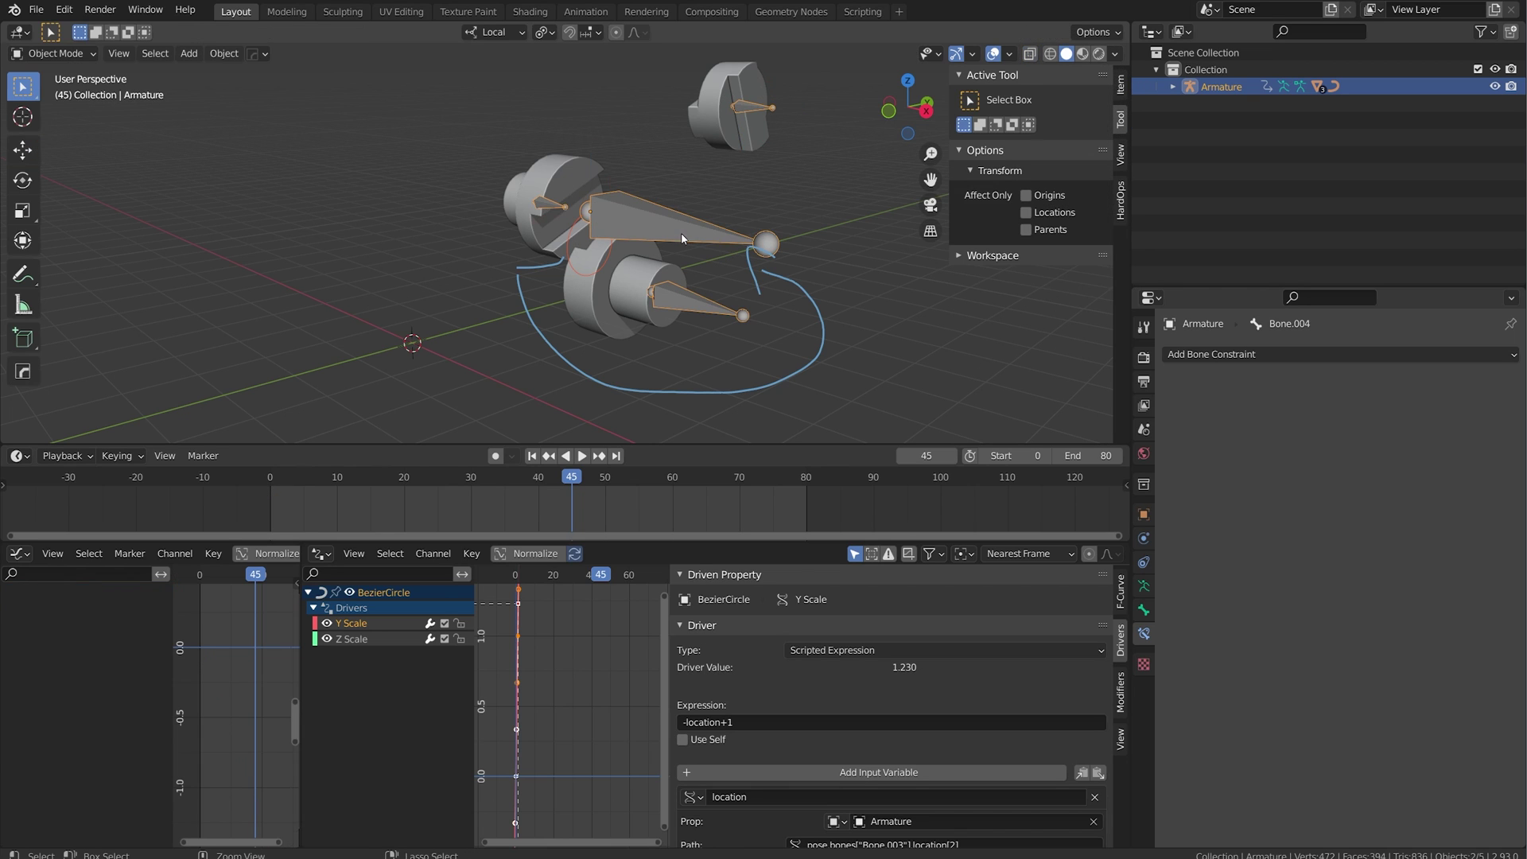
left_click(1121, 84)
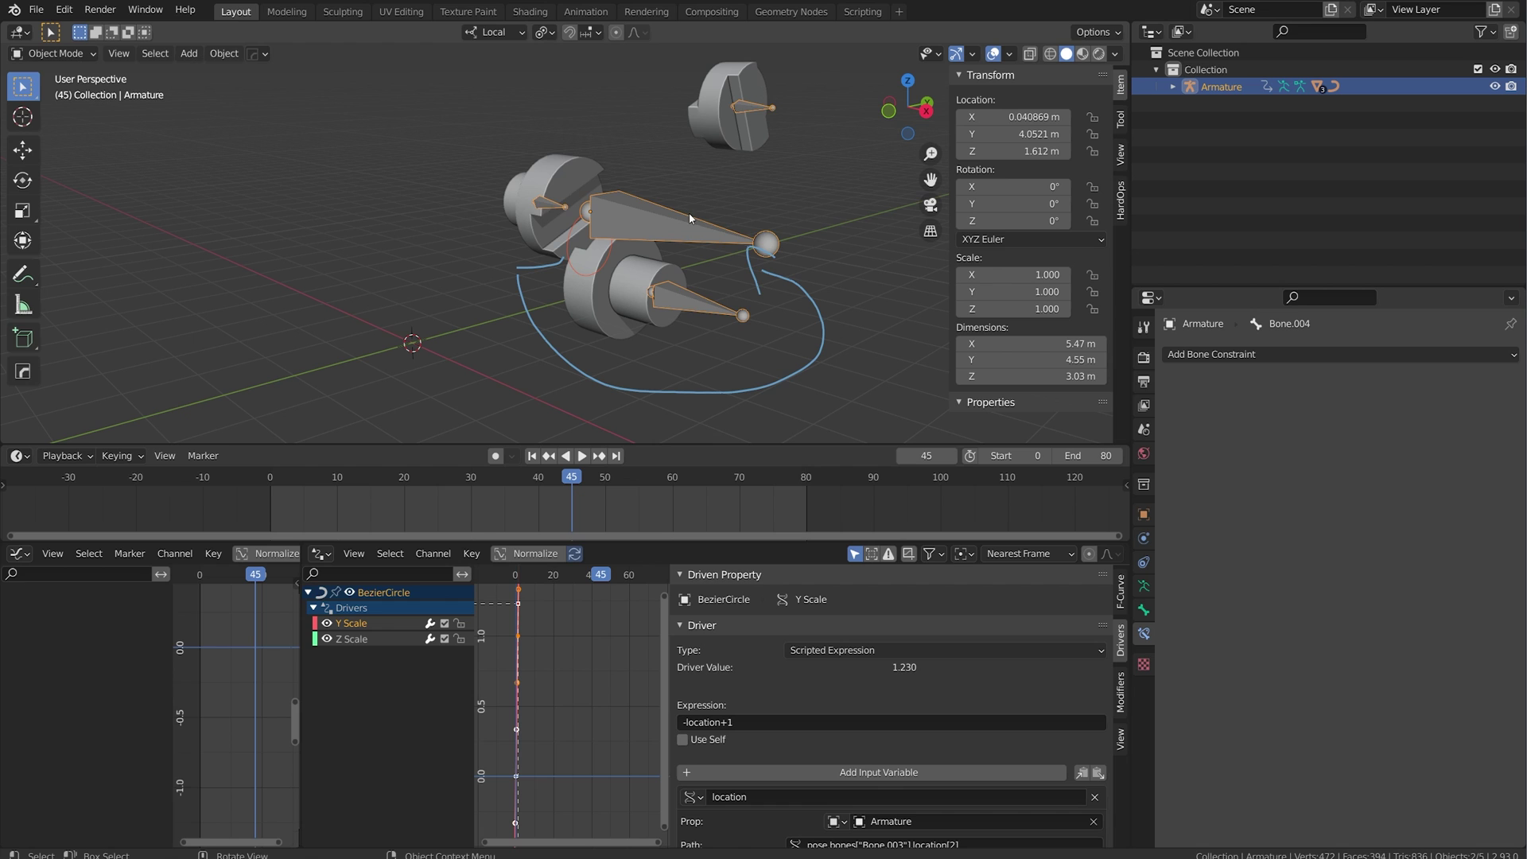
In Pose Mode, move Bone.004 to about X -3.05 m, Y 1.94 m and Z 3.17 m.
key("ctrl+Tab")
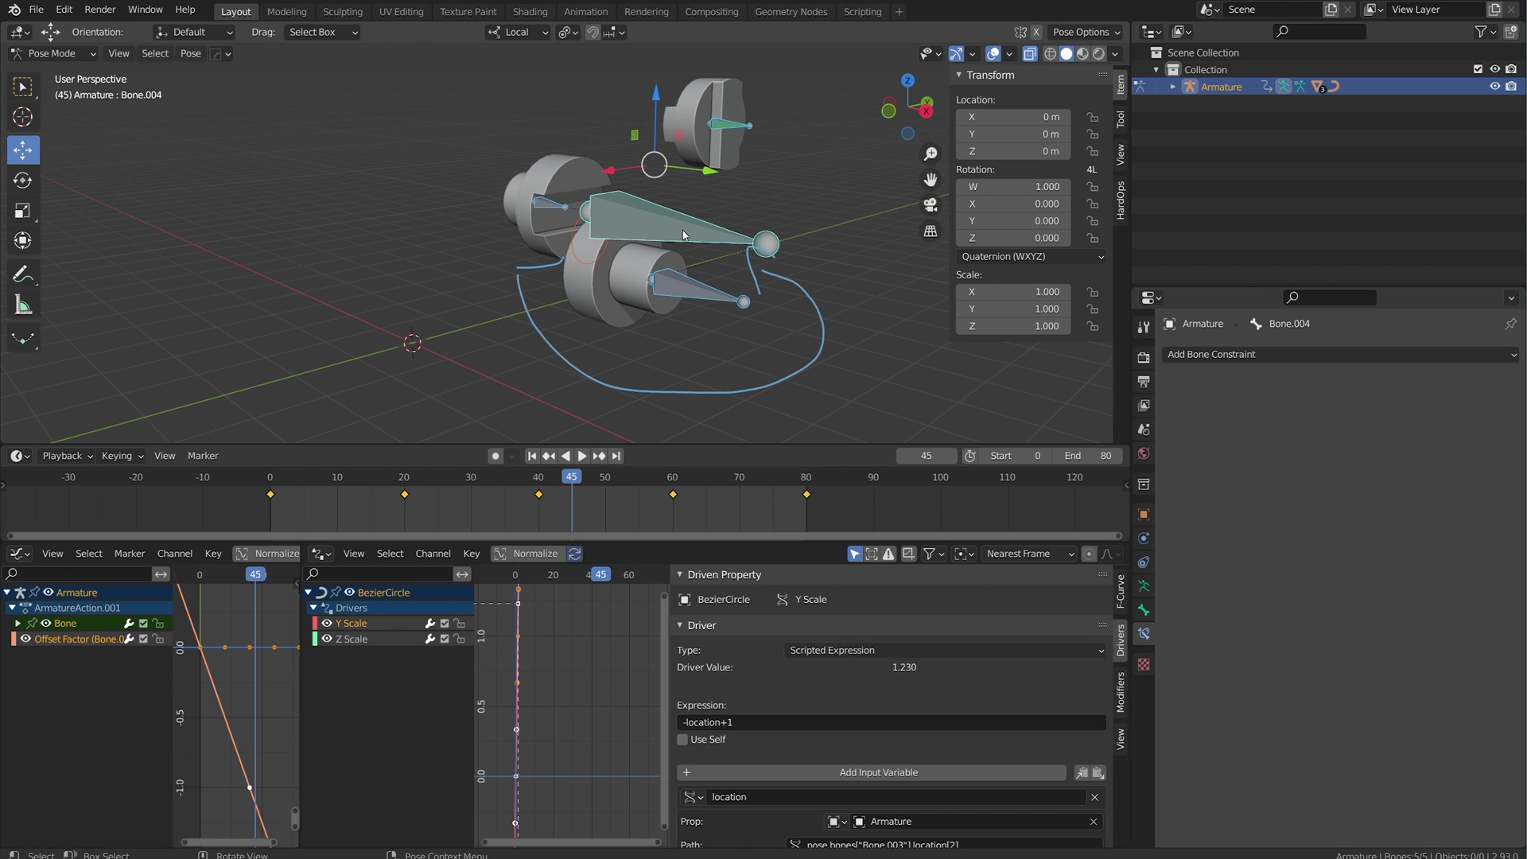
left_click(682, 231)
middle_click_drag(682, 231, 576, 269)
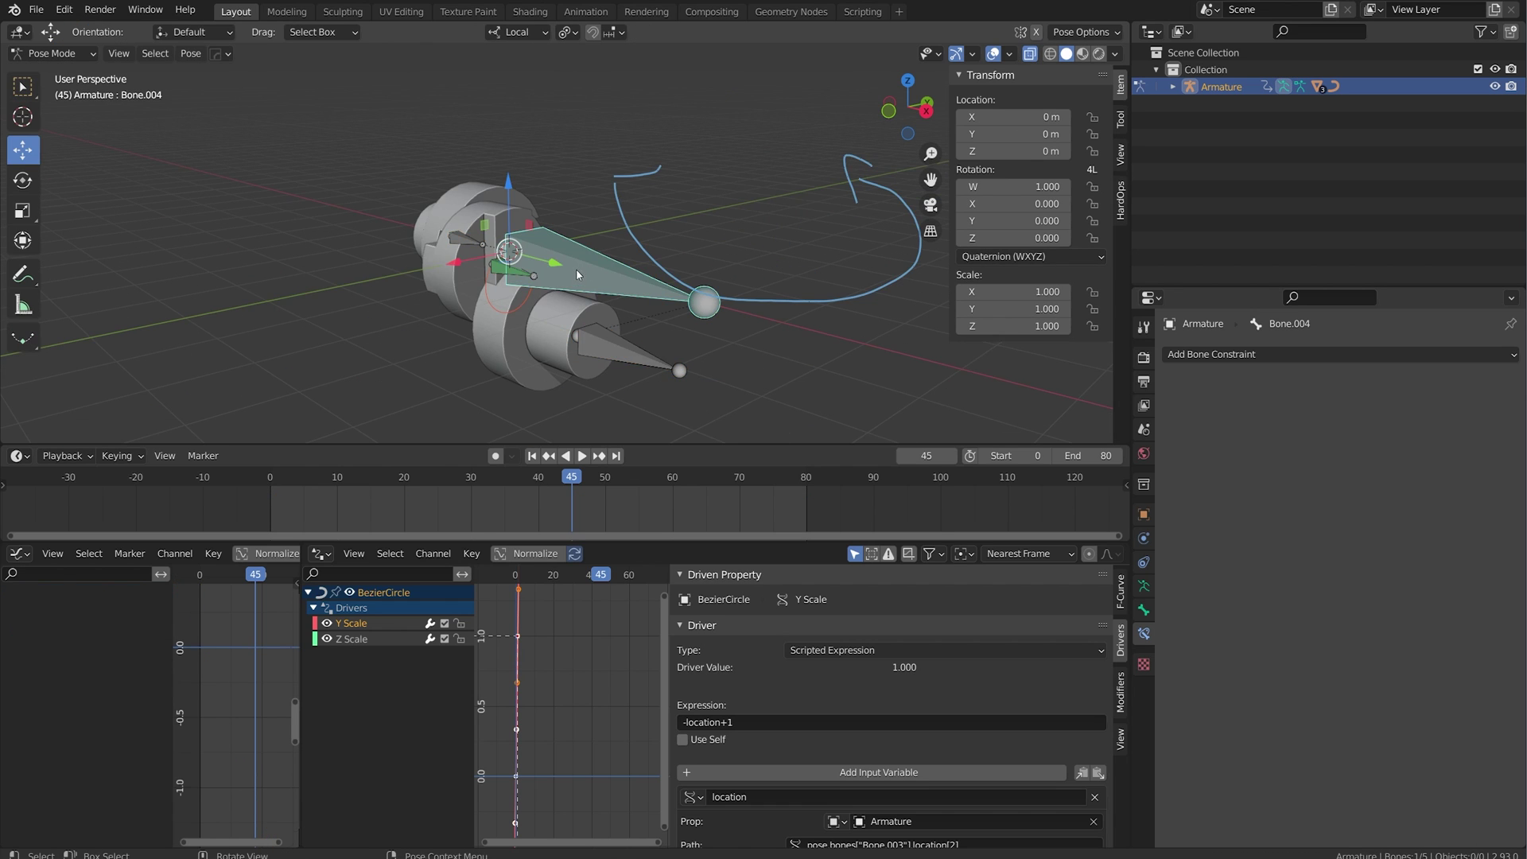
key("g")
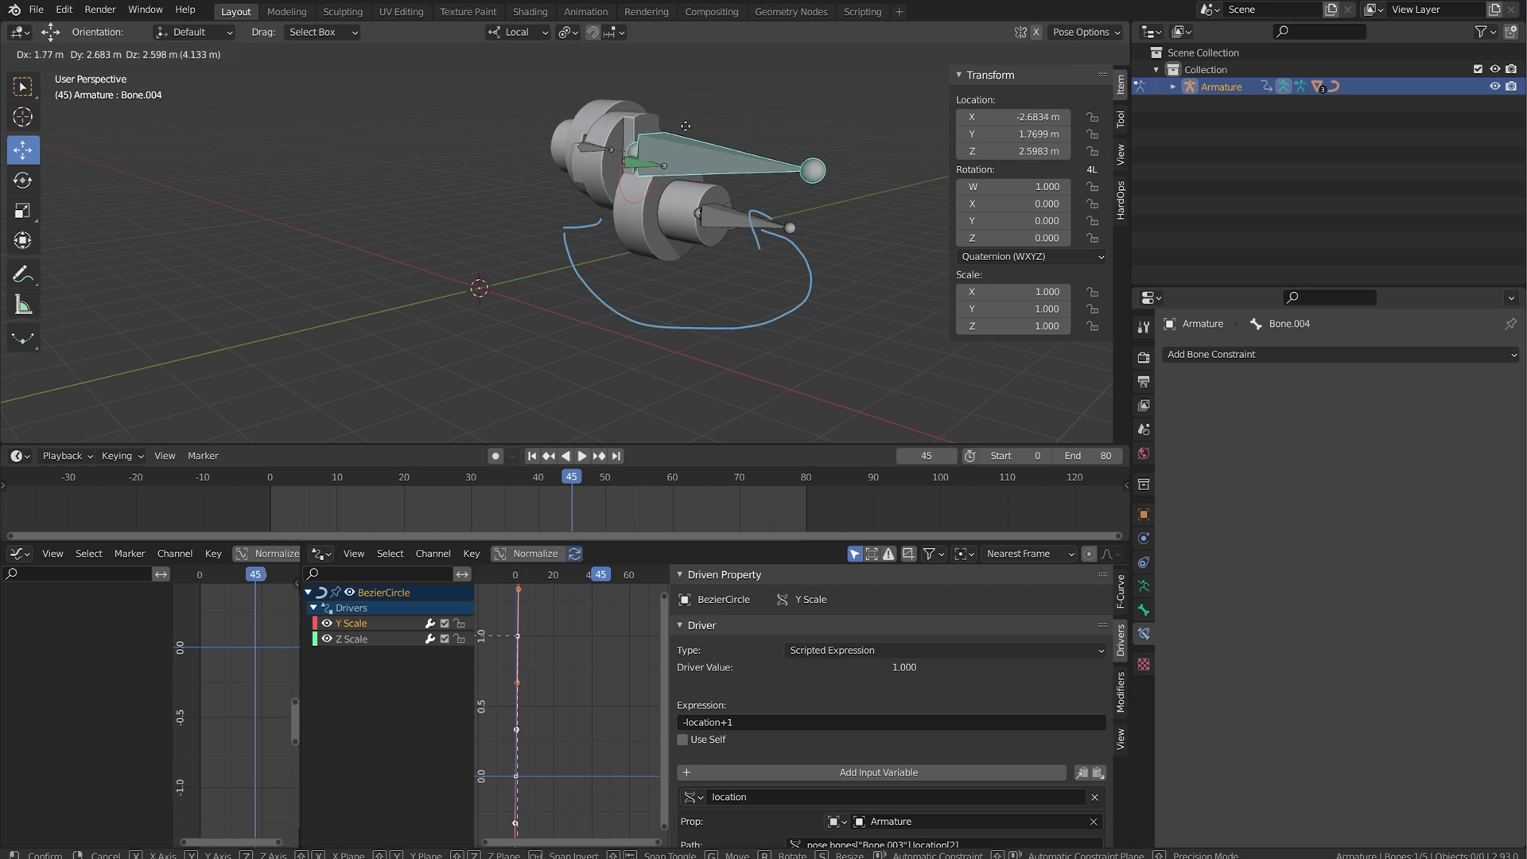
left_click(704, 95)
Try disabling the Follow Path constraint on Bone.001, and undo back to the Bone.004 selection.
left_click(680, 137)
left_click(1466, 383)
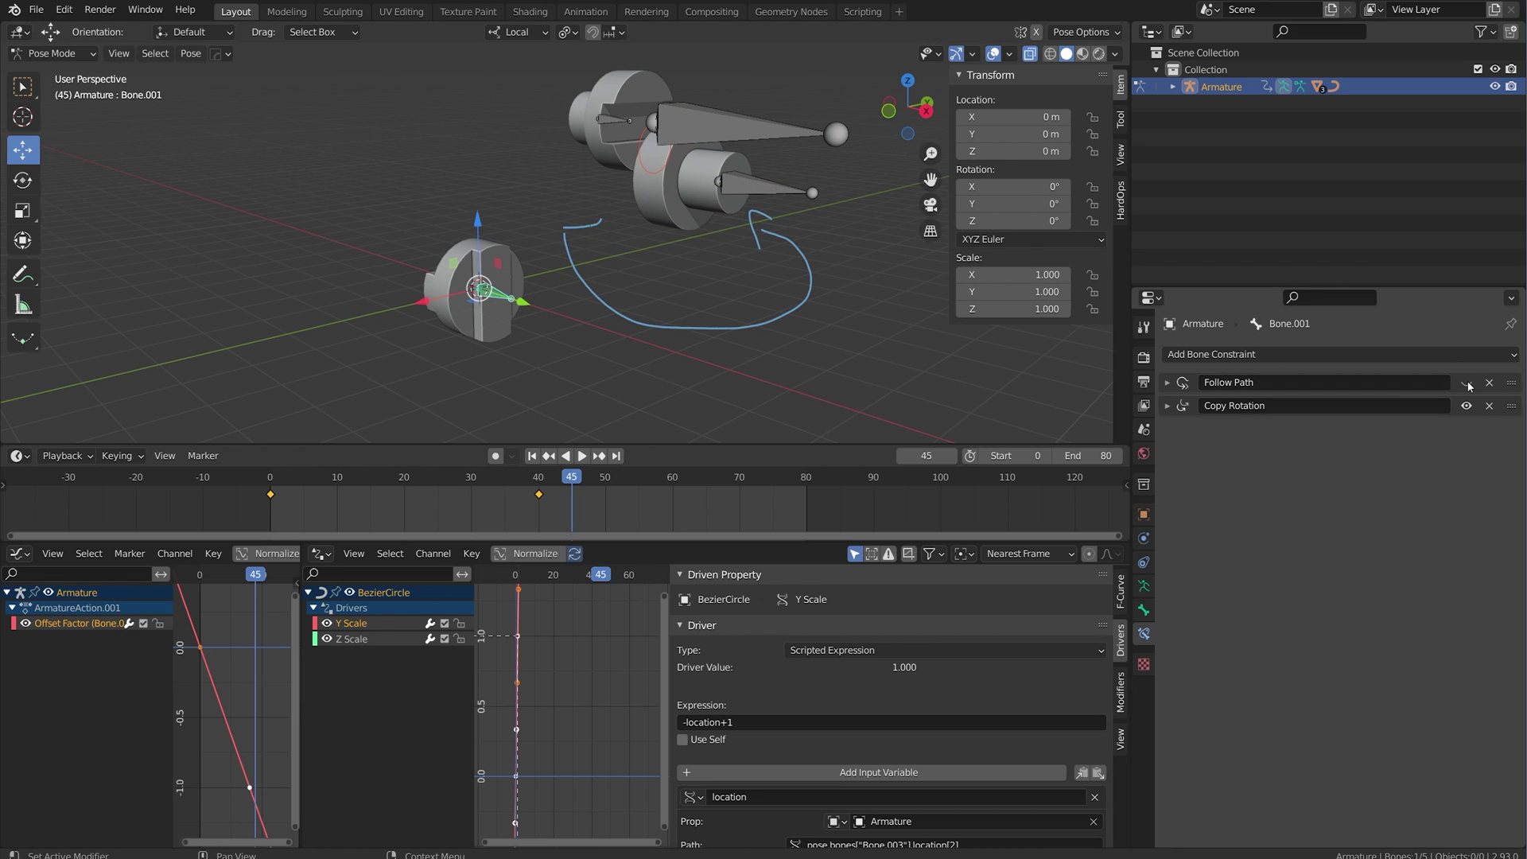
key("ctrl+z")
key("ctrl+z")
key("ctrl+z")
key("ctrl+z")
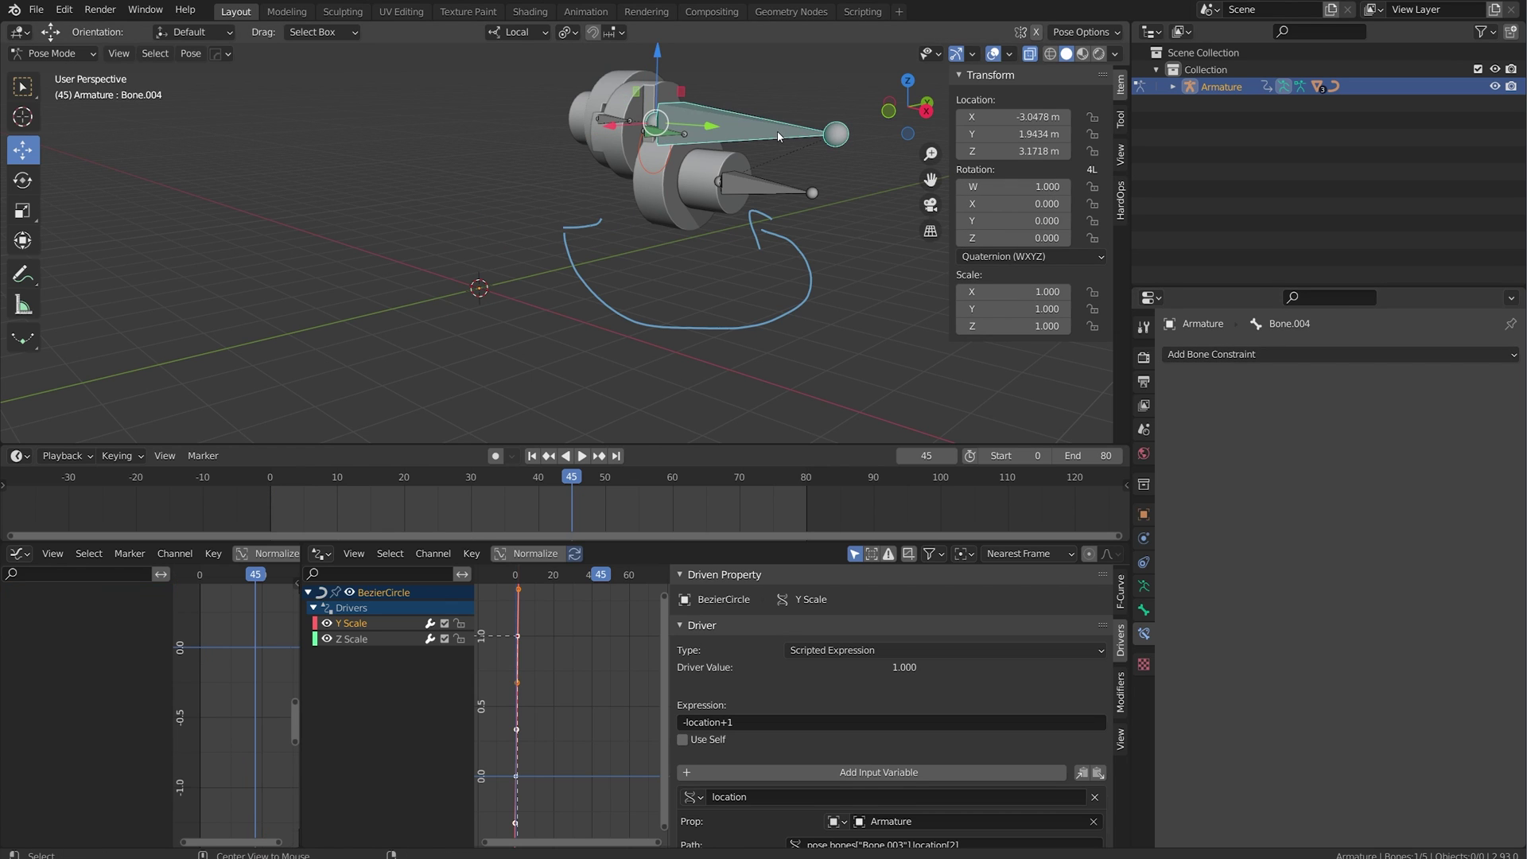
Undo the Bone.004 move and return the Armature to Object Mode.
key("ctrl+Tab")
key("alt+g")
middle_click_drag(677, 210, 691, 205)
key("ctrl+z")
key("ctrl+z")
key("ctrl+z")
key("ctrl+z")
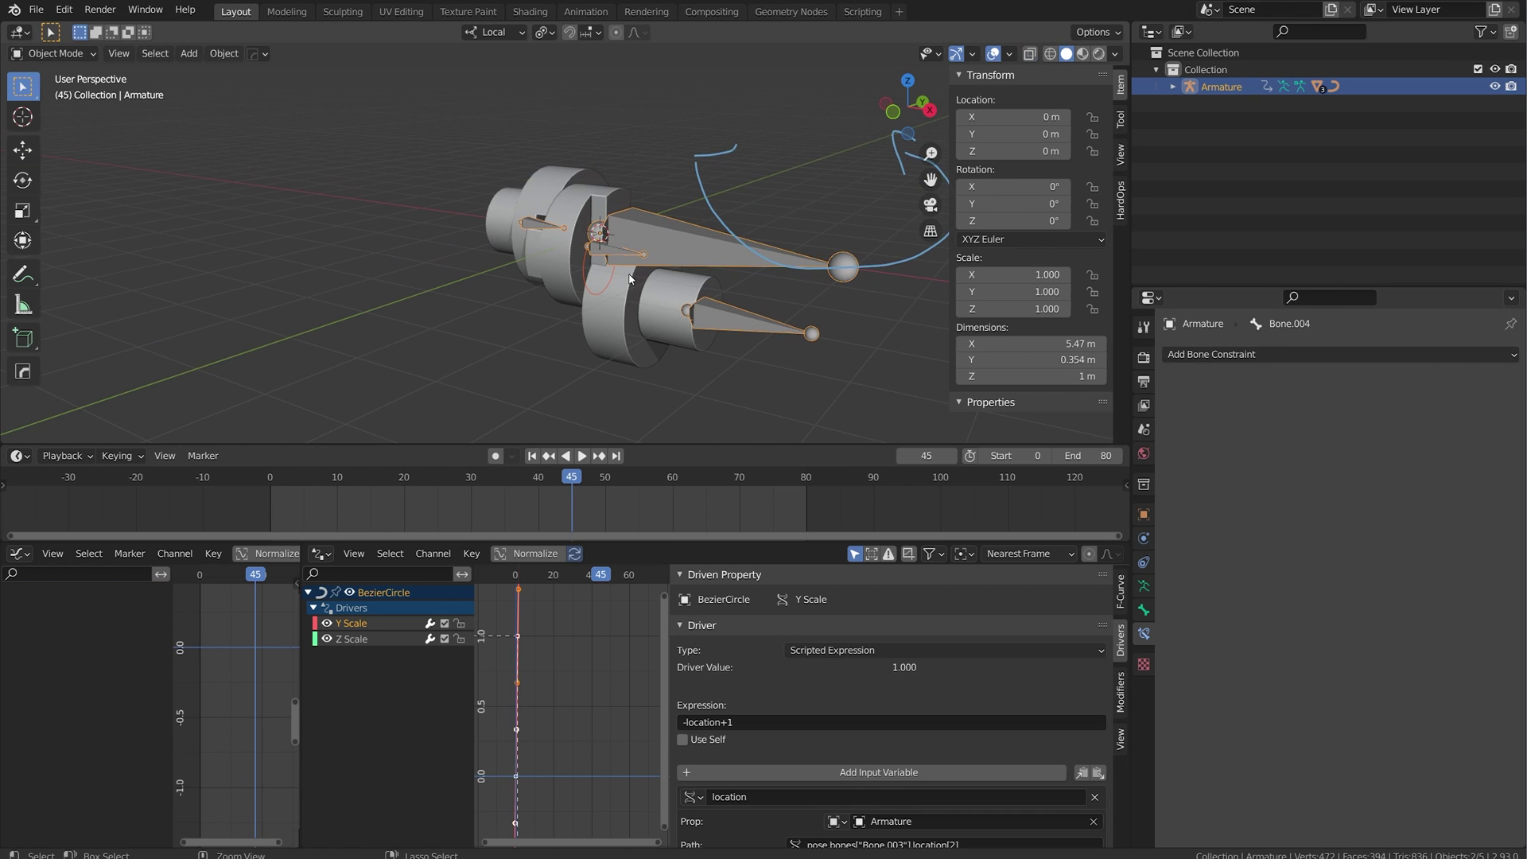
Select Bone.001 of the Armature in Pose Mode.
left_click(623, 251)
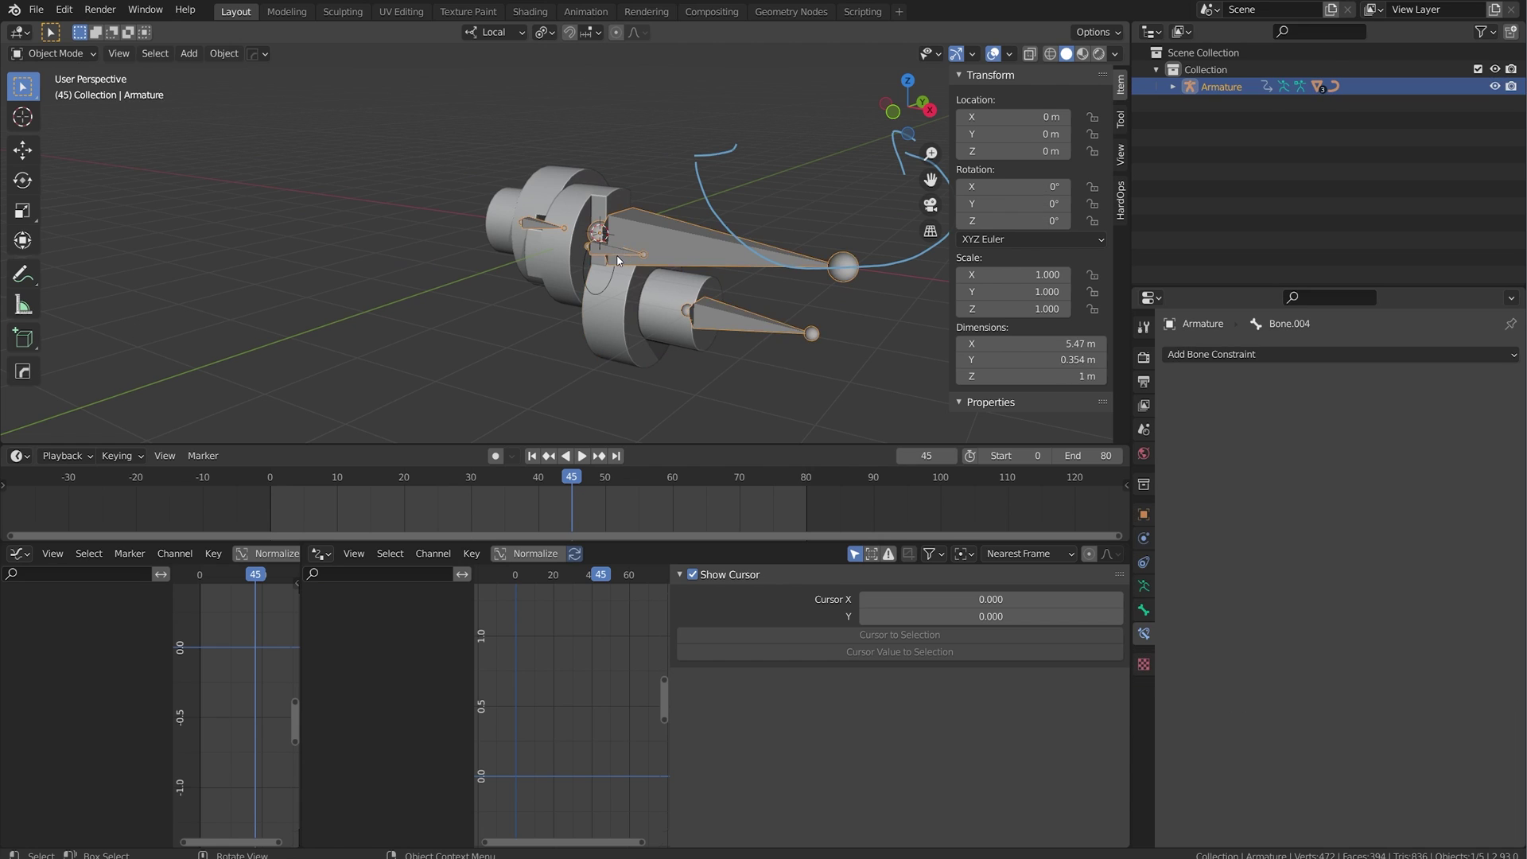
key("ctrl+Tab")
left_click(622, 251)
scroll(637, 276, "up", 2)
middle_click_drag(637, 277, 586, 242, "shift")
scroll(593, 251, "up", 2)
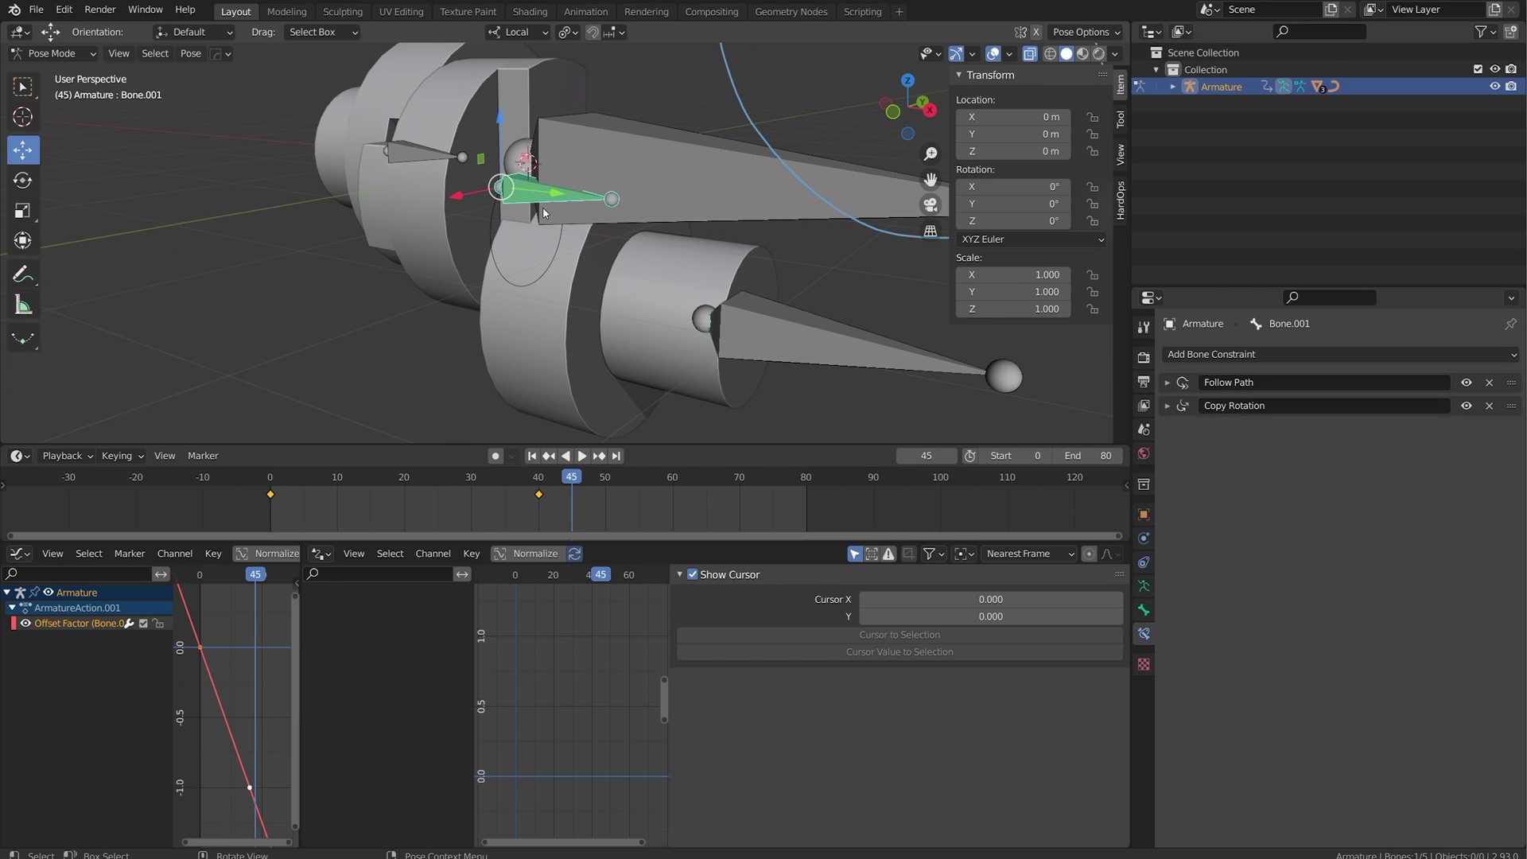
Undo back to Edit Mode with Bone.001 selected and separate that bone into its own armature.
key("ctrl+z")
key("ctrl+z")
key("ctrl+z")
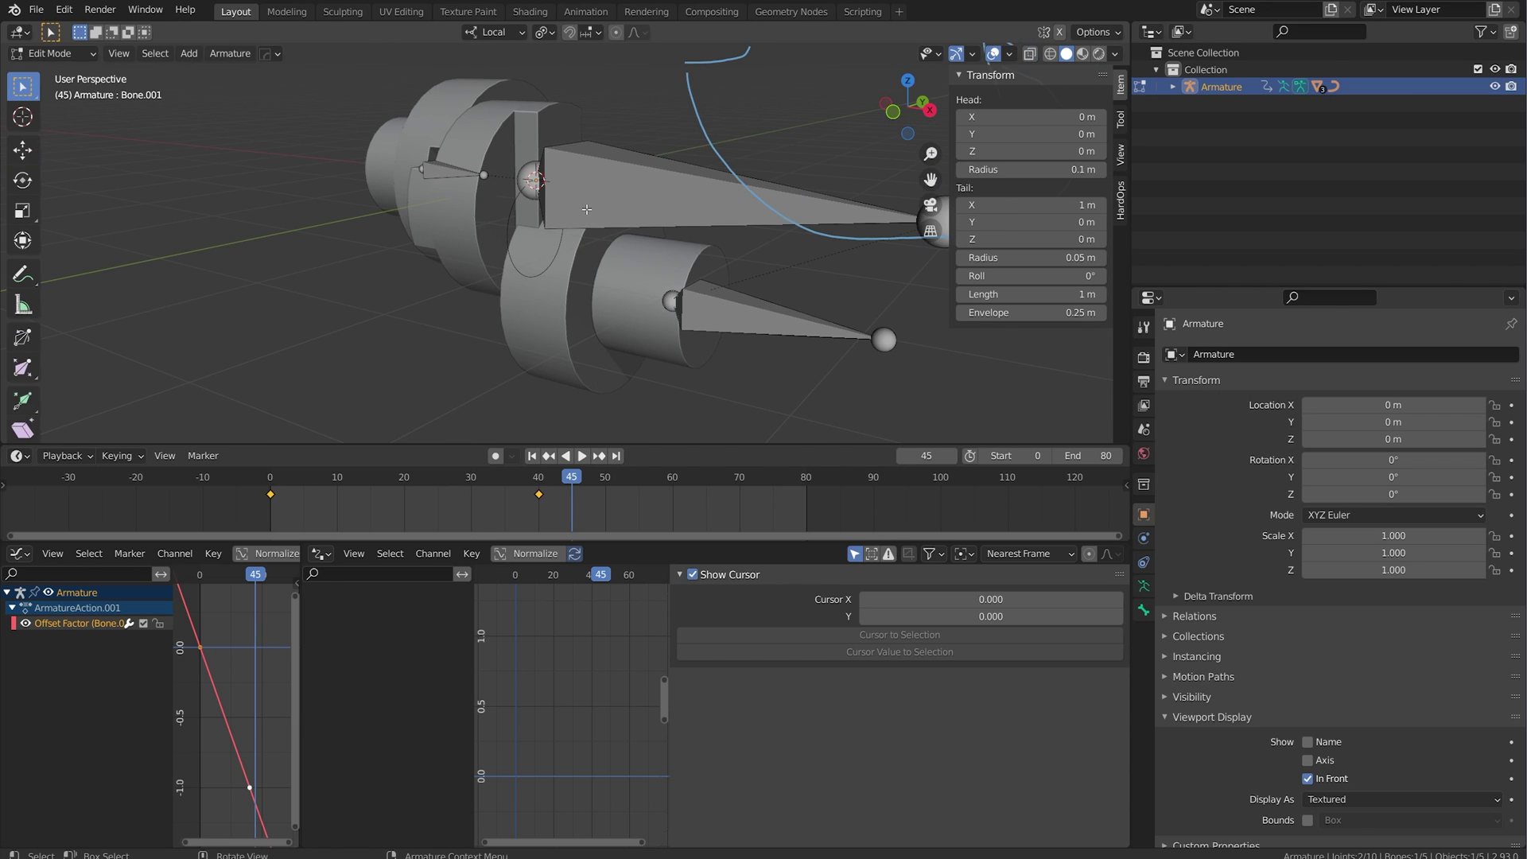
key("p")
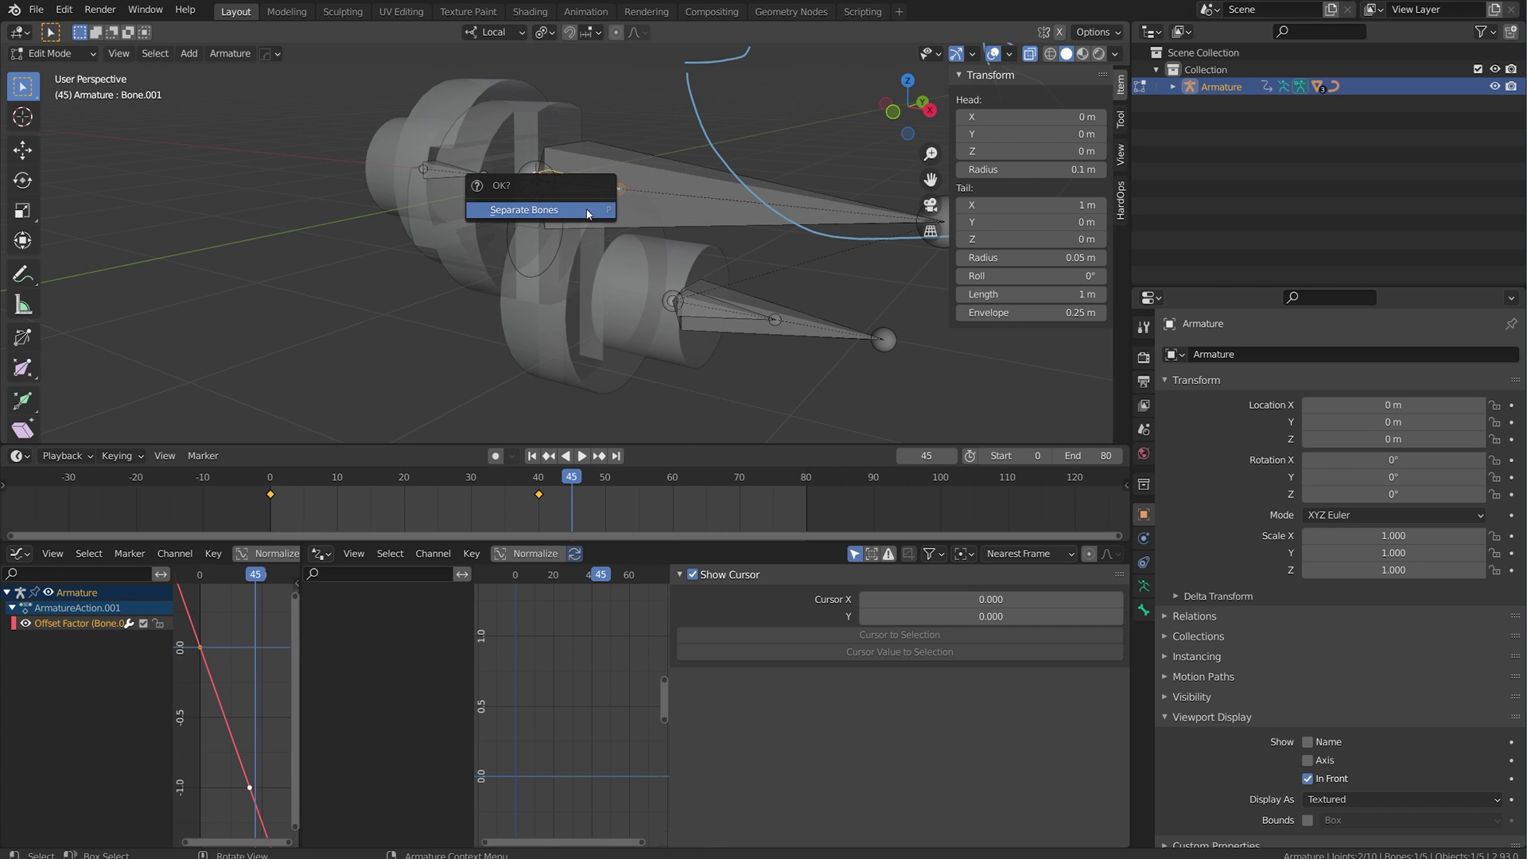
left_click(587, 212)
key("Tab")
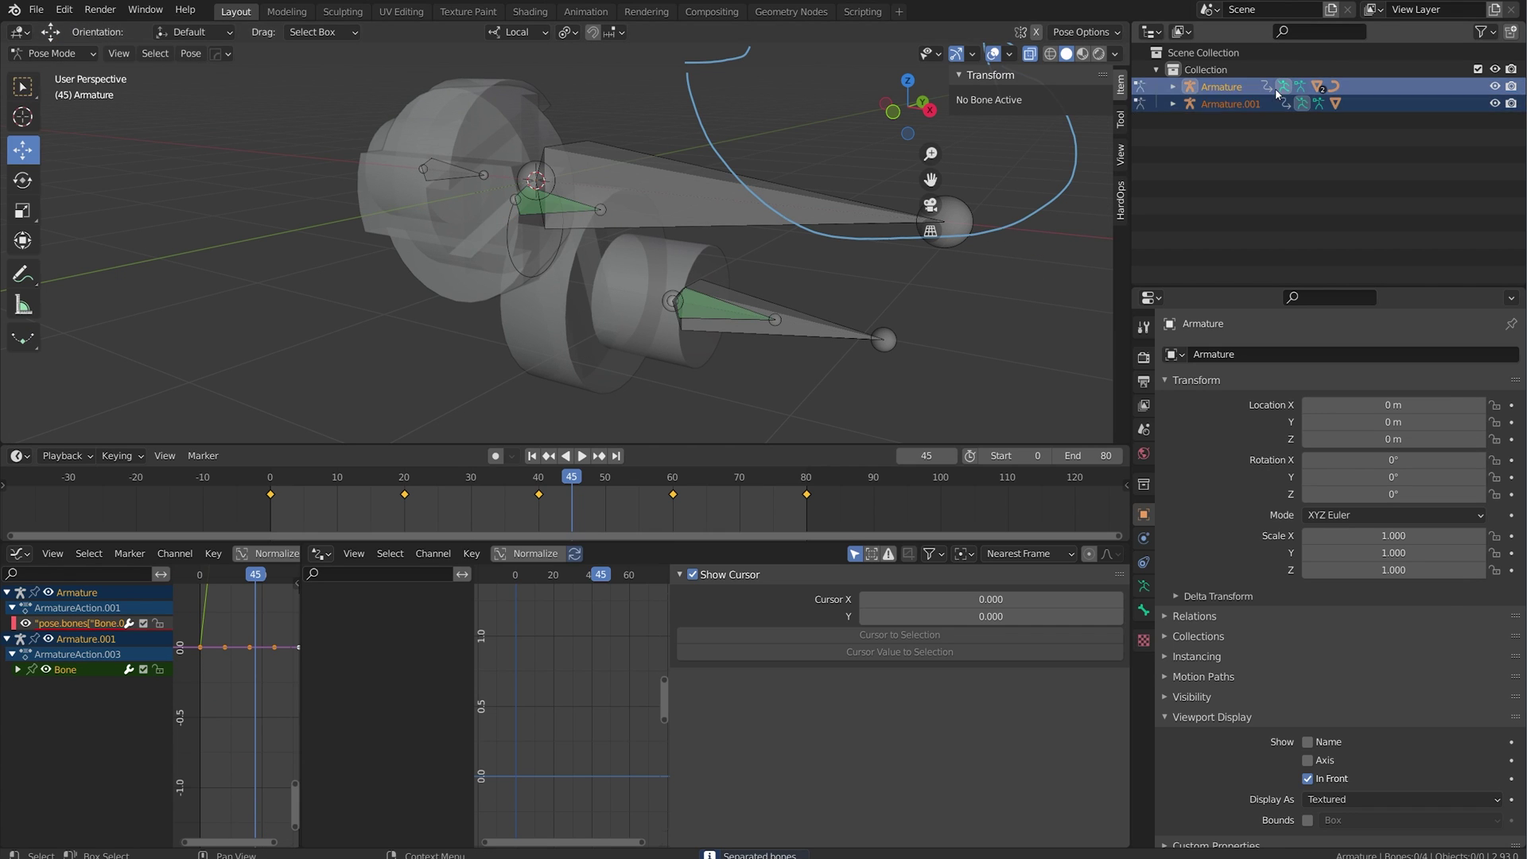
In Object Mode, clear the parent of the center disc object.
left_click(1249, 105)
key("ctrl+Tab")
left_click(694, 170)
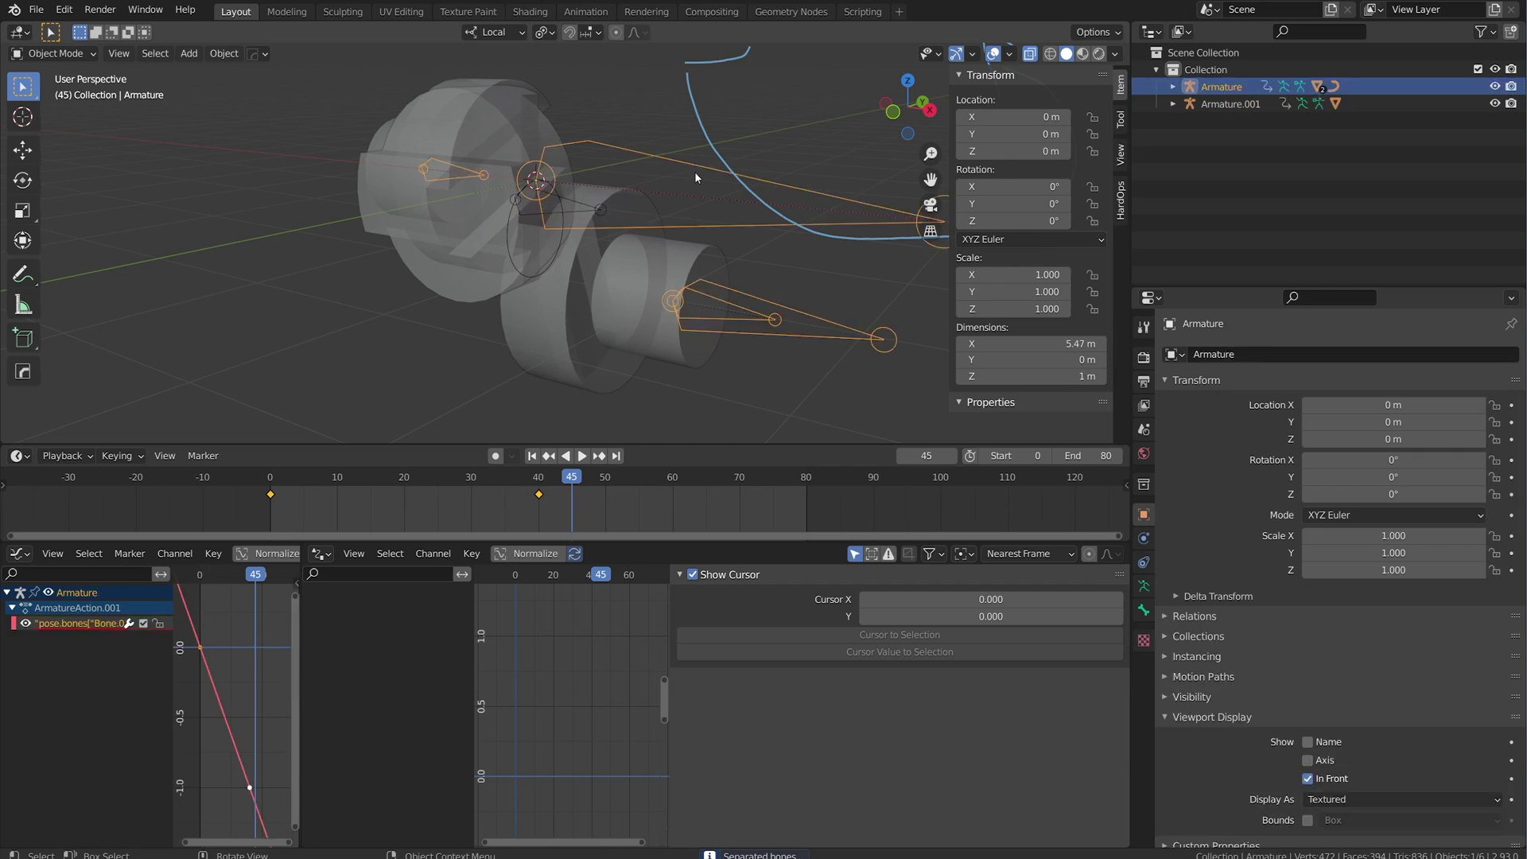
middle_click_drag(541, 247, 596, 230)
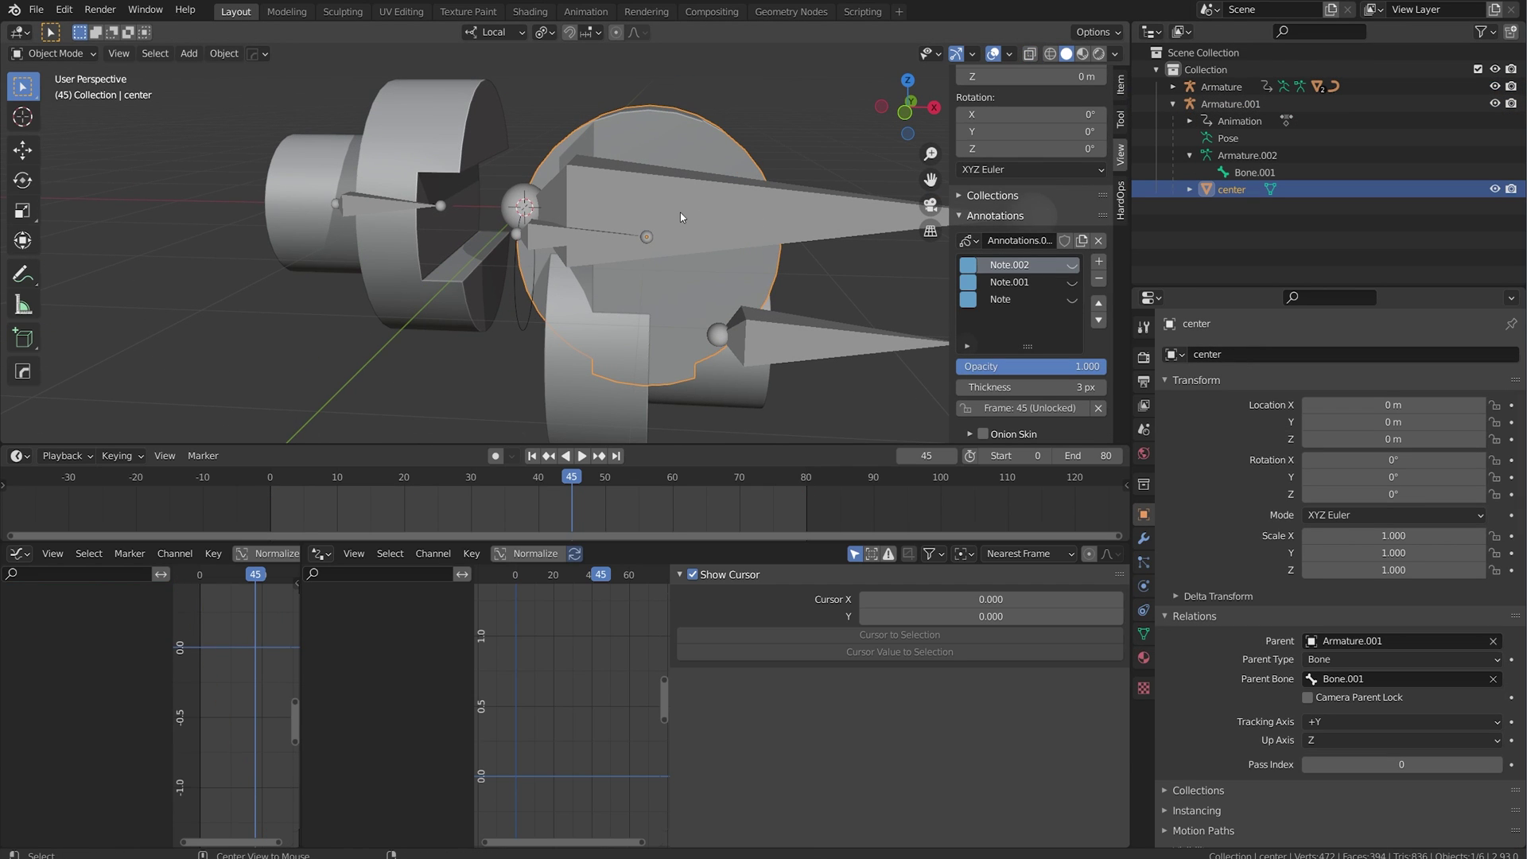
key("alt+p")
left_click(680, 237)
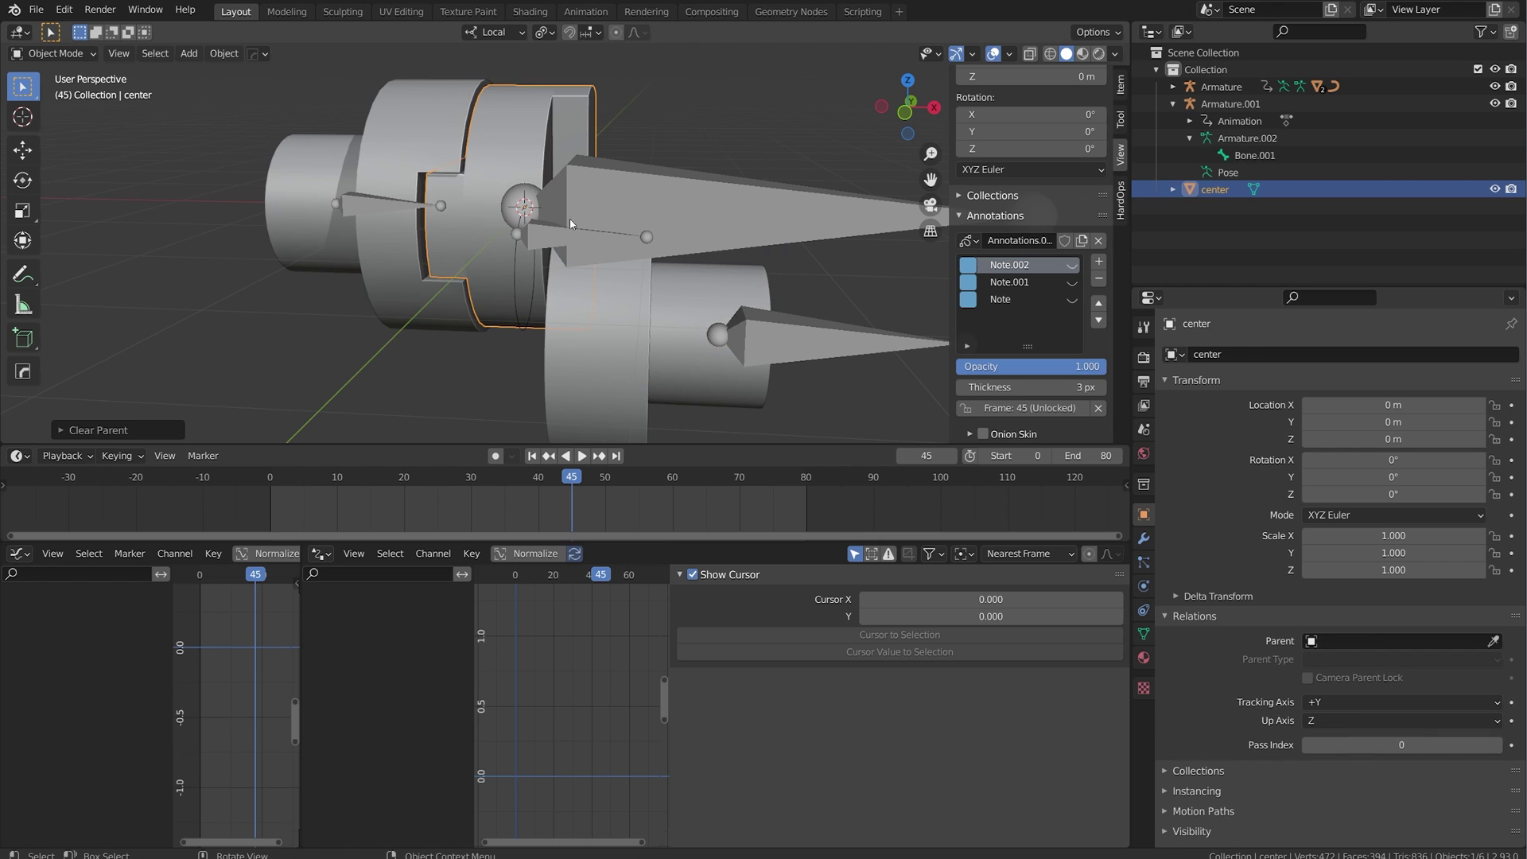
Parent the center object to Bone.001 of Armature.001 as a bone parent and return to Object Mode.
left_click(553, 232)
key("ctrl+Tab")
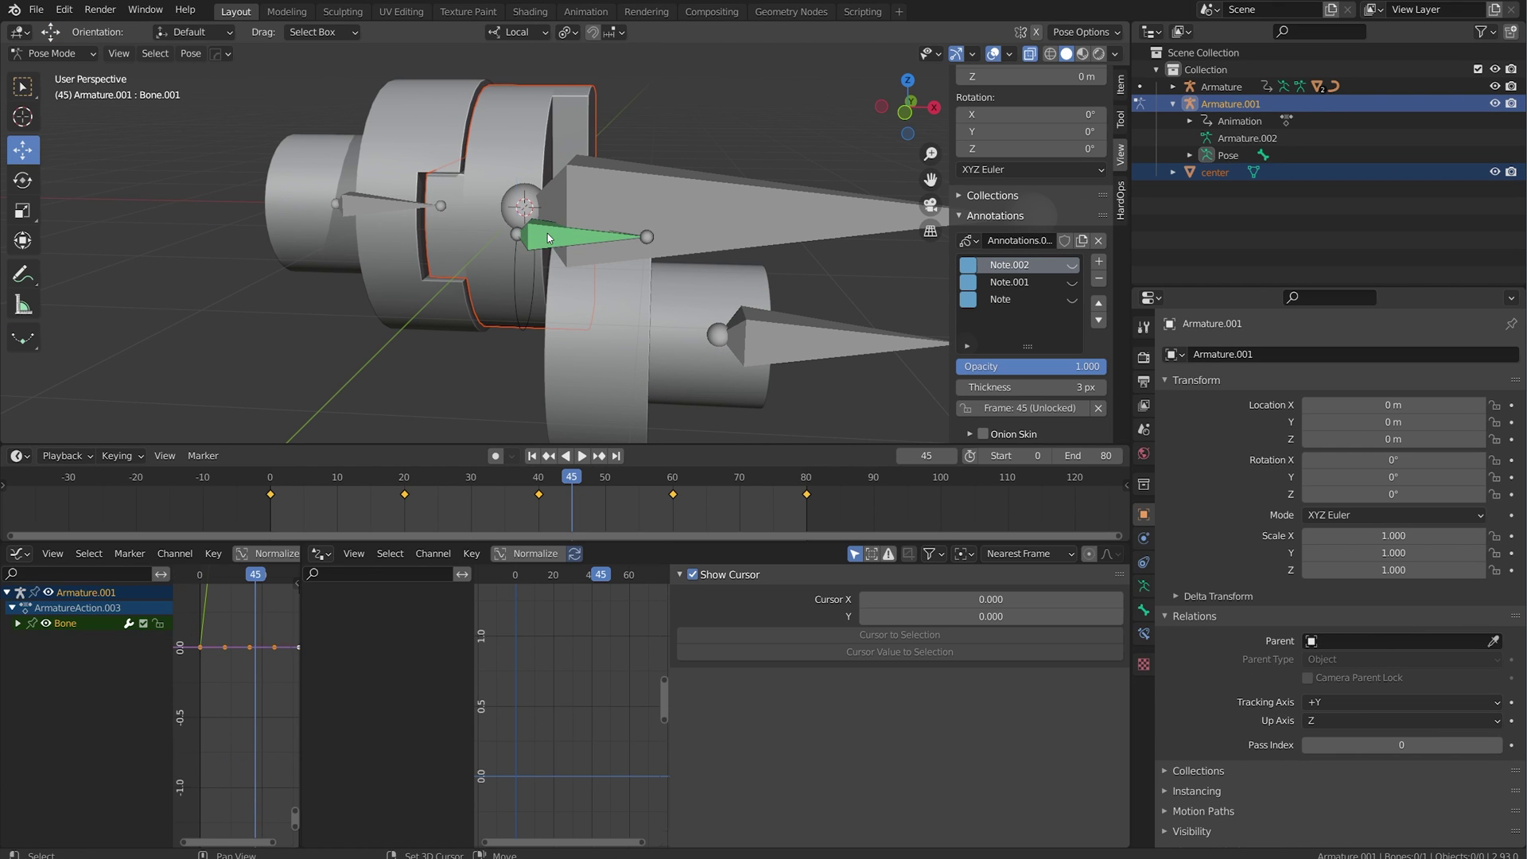
key("ctrl+Tab")
scroll(557, 234, "down", 8)
key("shift+a")
mouse_move(571, 232)
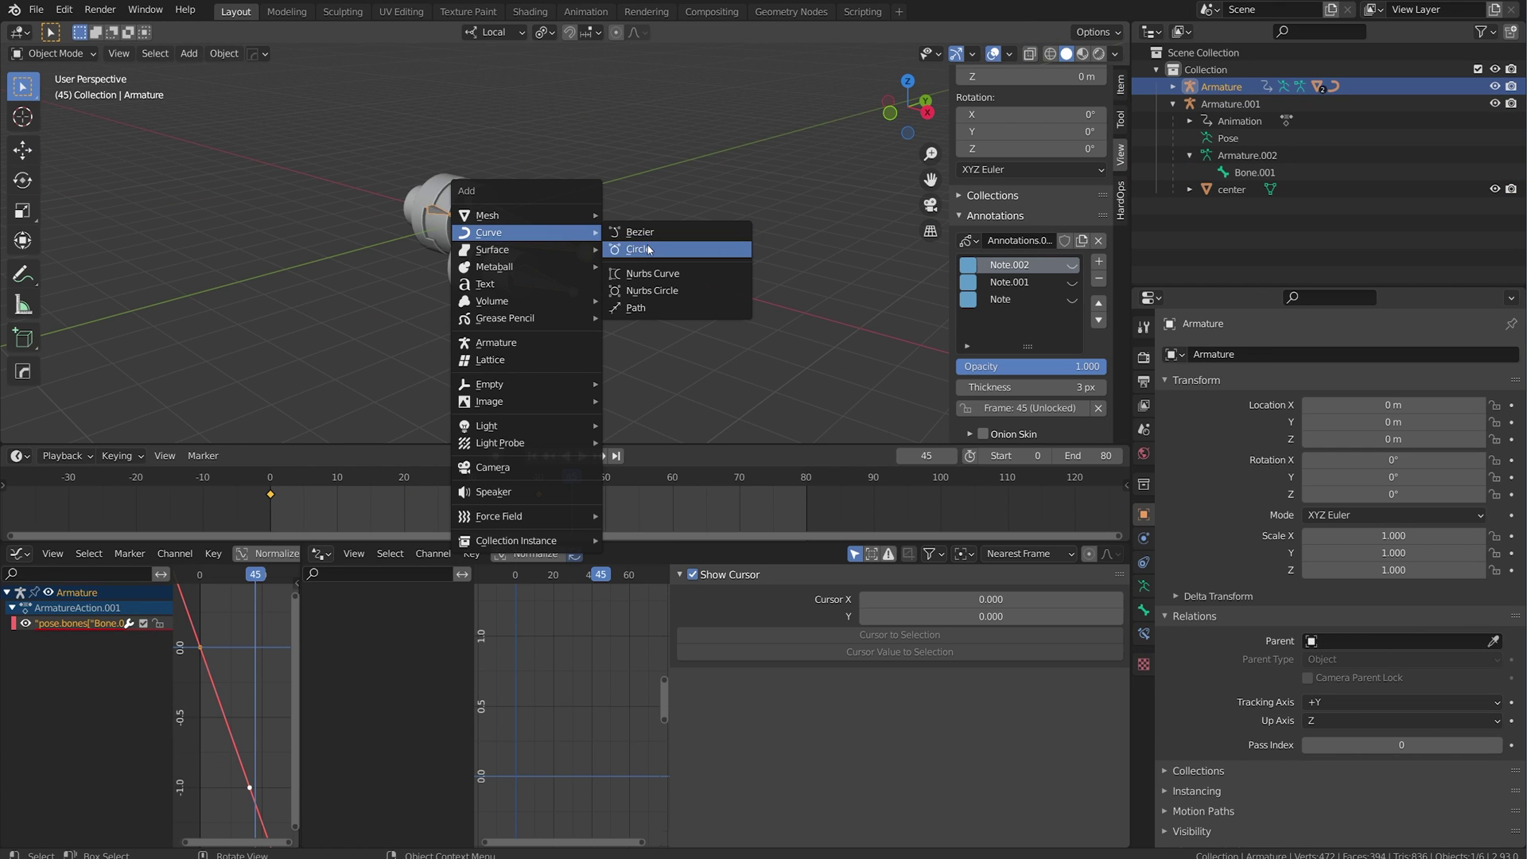
left_click(636, 249)
key("x")
left_click(541, 216)
Add a mesh circle and move it along the X axis to about 10.9 m.
key("shift+a")
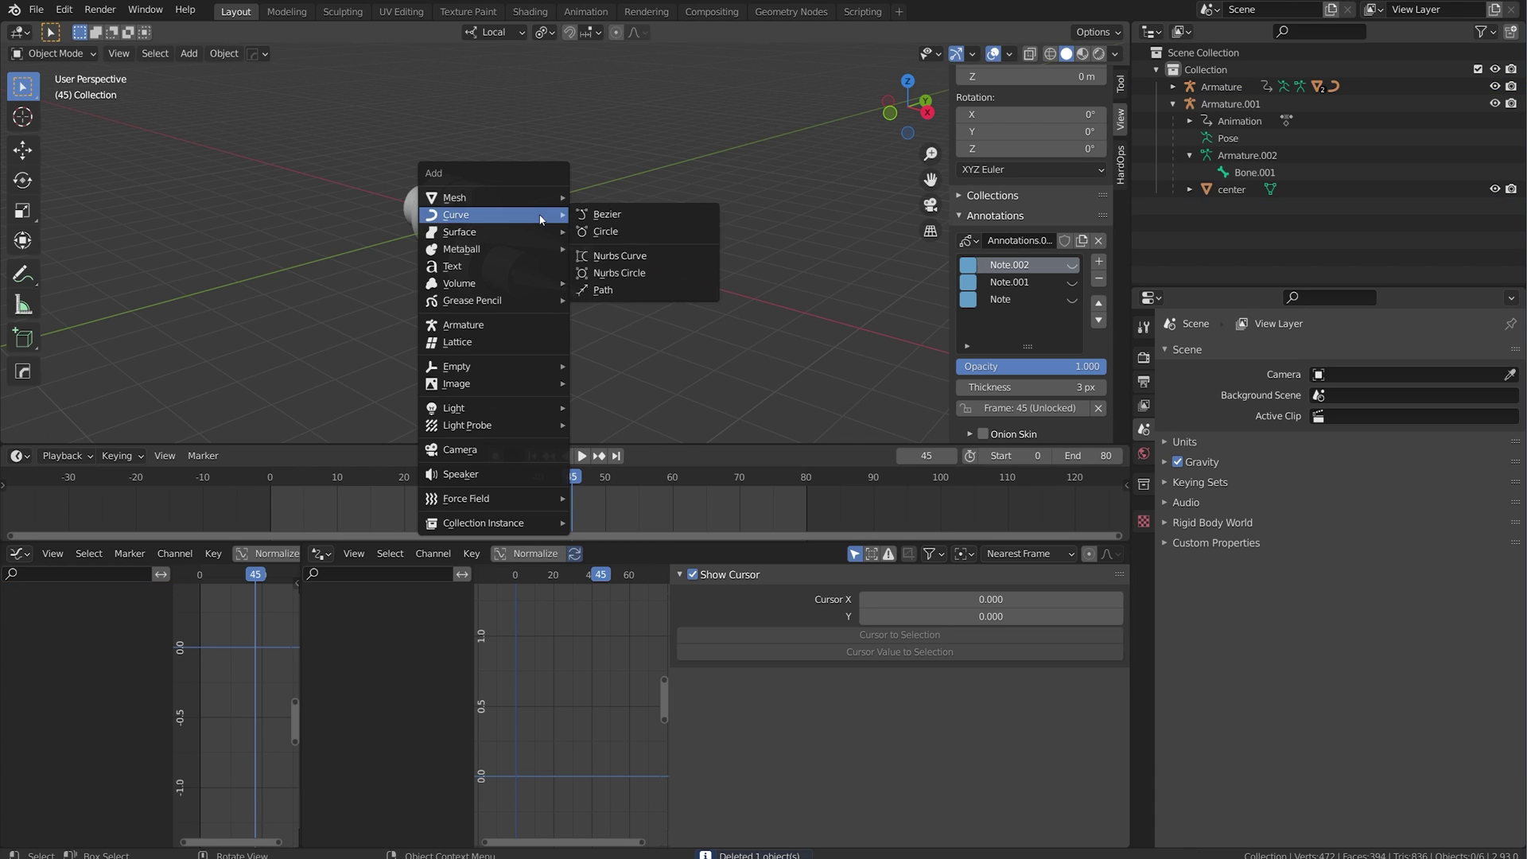
mouse_move(533, 199)
left_click(624, 231)
key("g")
key("y")
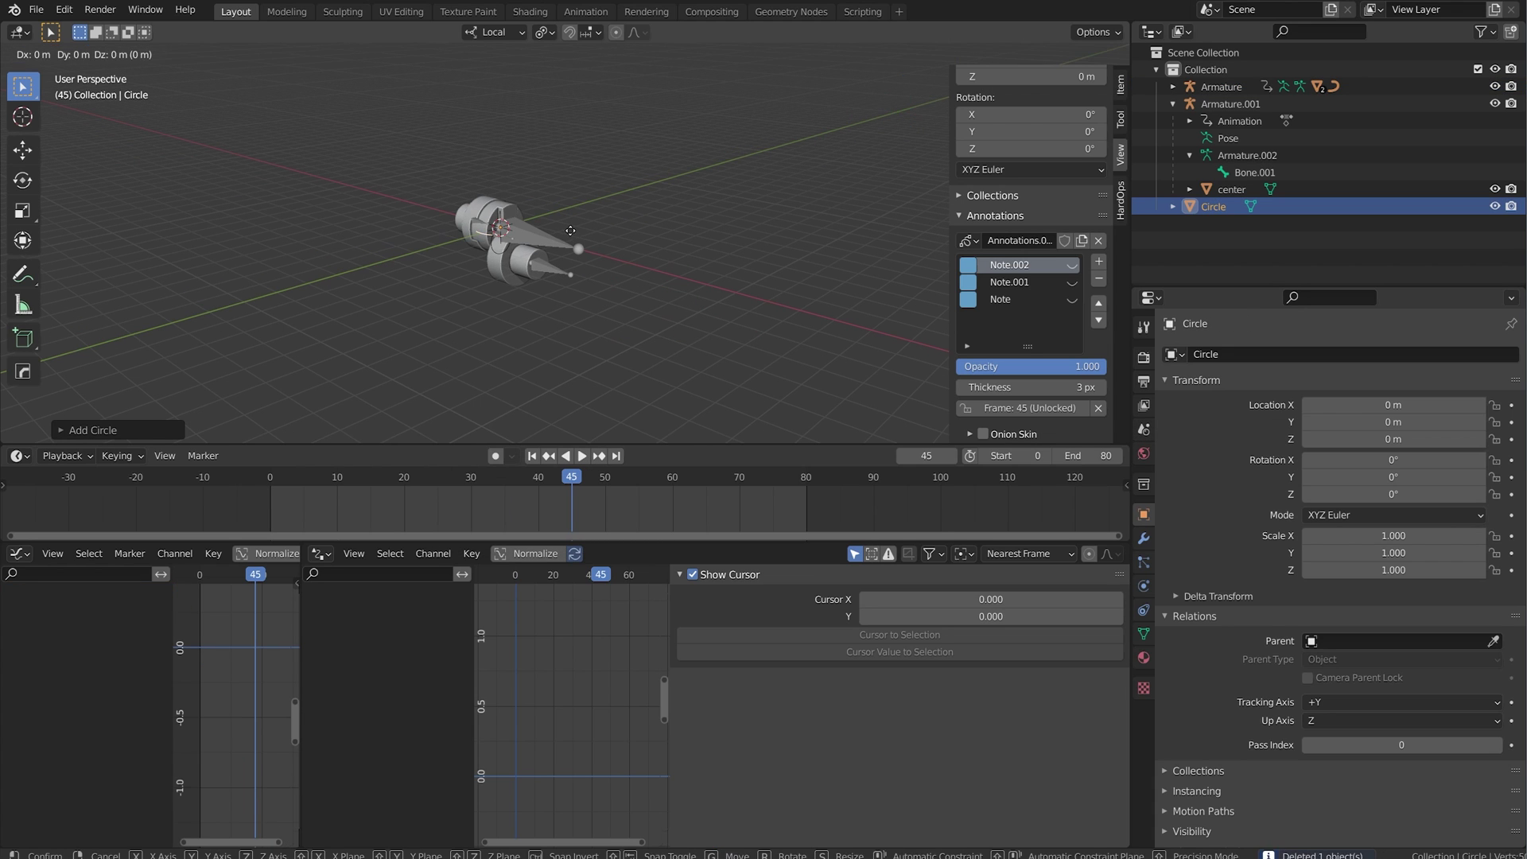
left_click(825, 327)
In Pose Mode, assign the Circle object as the custom display shape of Bone.004.
left_click(551, 240)
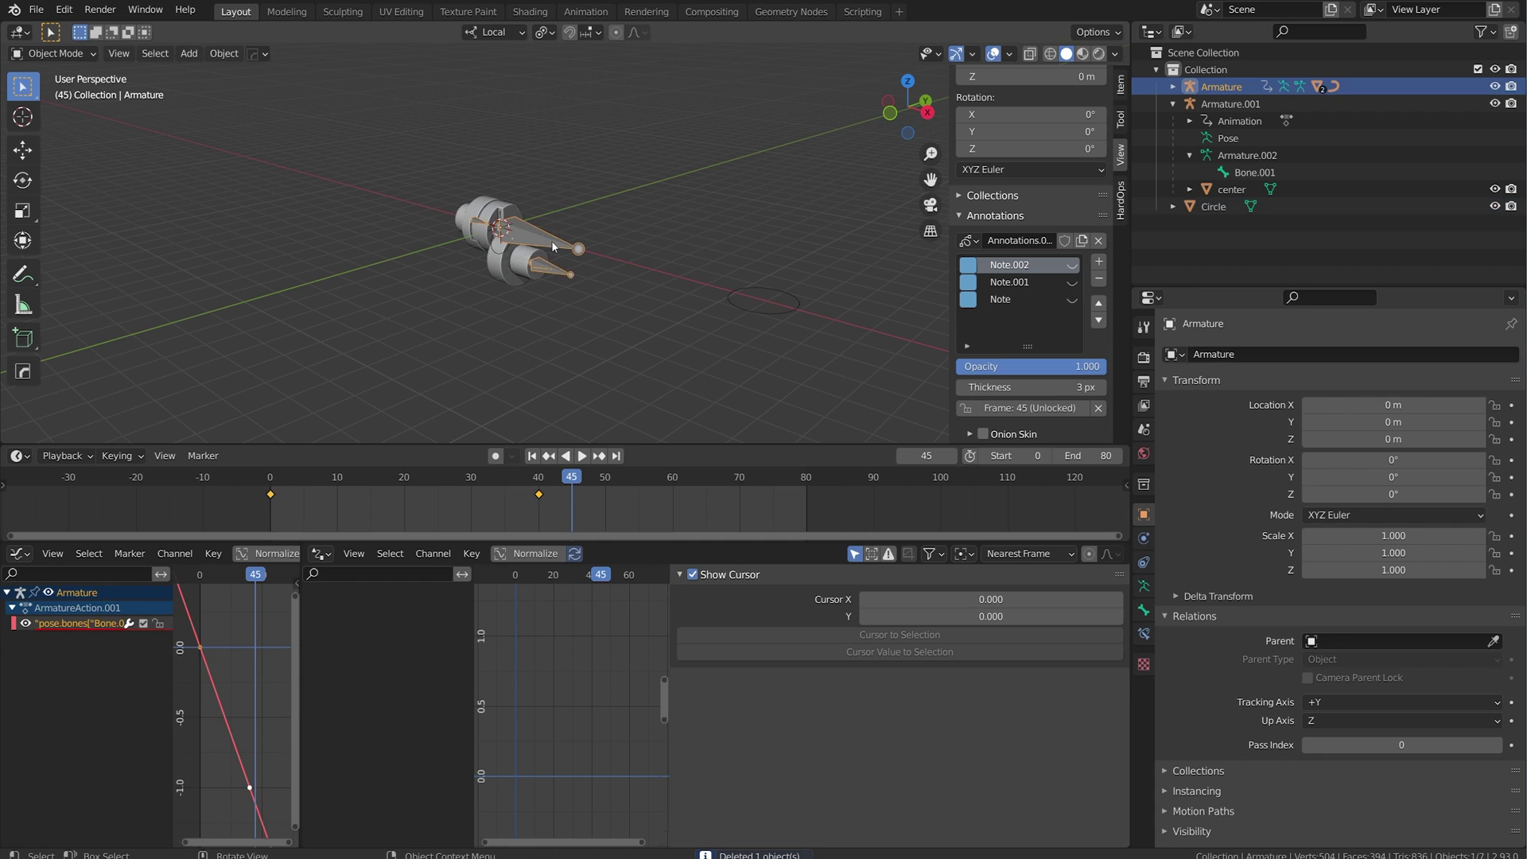
key("ctrl+Tab")
left_click(1143, 610)
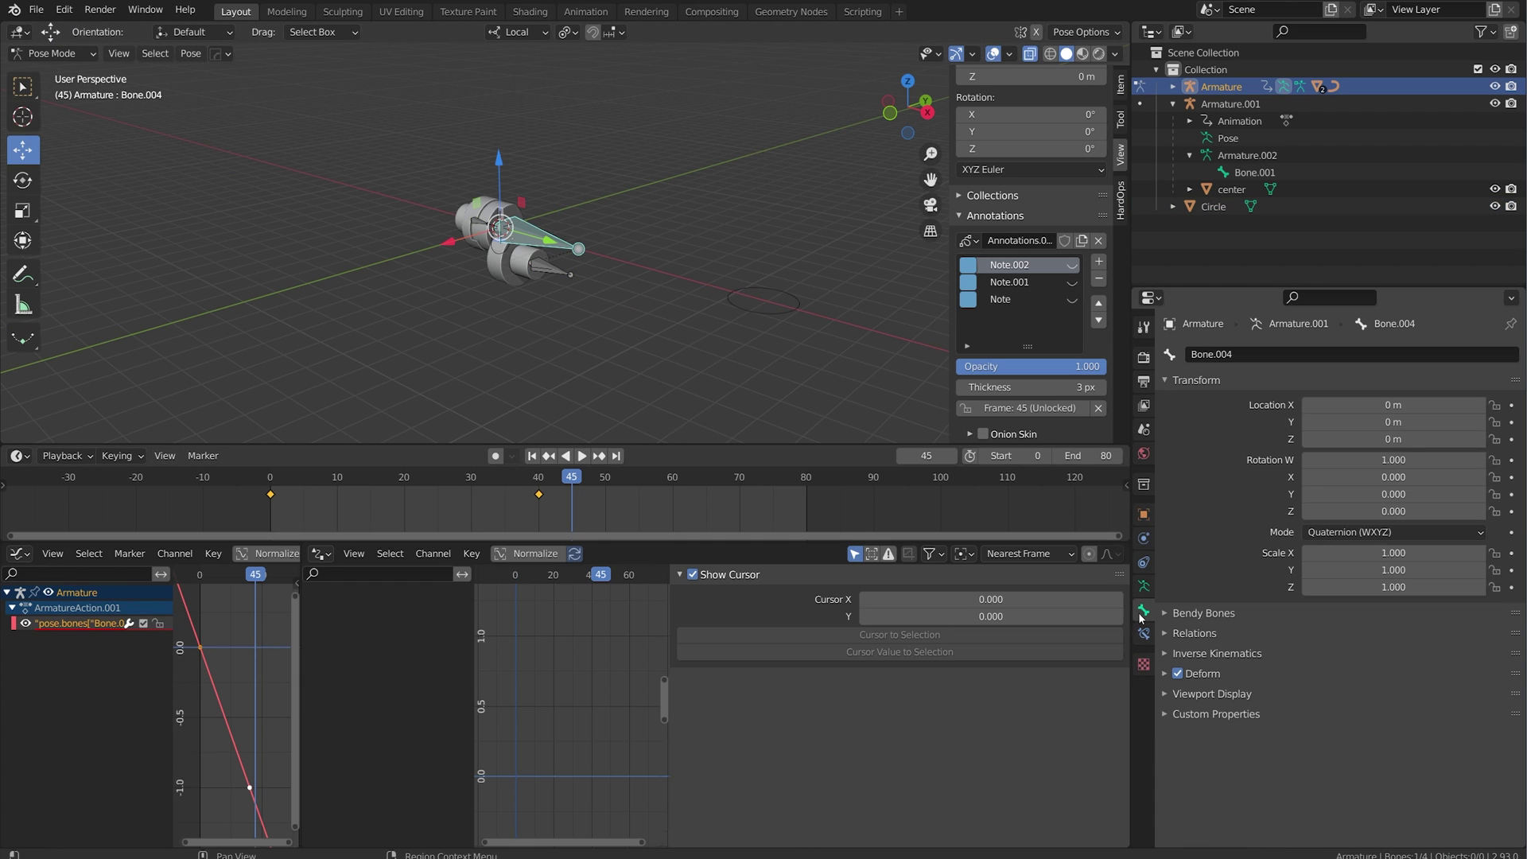
left_click(1211, 694)
left_click(1351, 769)
left_click(1352, 656)
scroll(645, 331, "up", 2)
In Object Mode, duplicate the Circle and place the copy along X at about 13.11 m.
left_click(588, 290)
left_click(763, 271)
mouse_move(787, 262)
middle_mouse_down()
mouse_move(804, 259)
mouse_move(769, 262)
middle_mouse_up()
key("ctrl+Tab")
left_click(732, 252)
key("shift+d")
key("x")
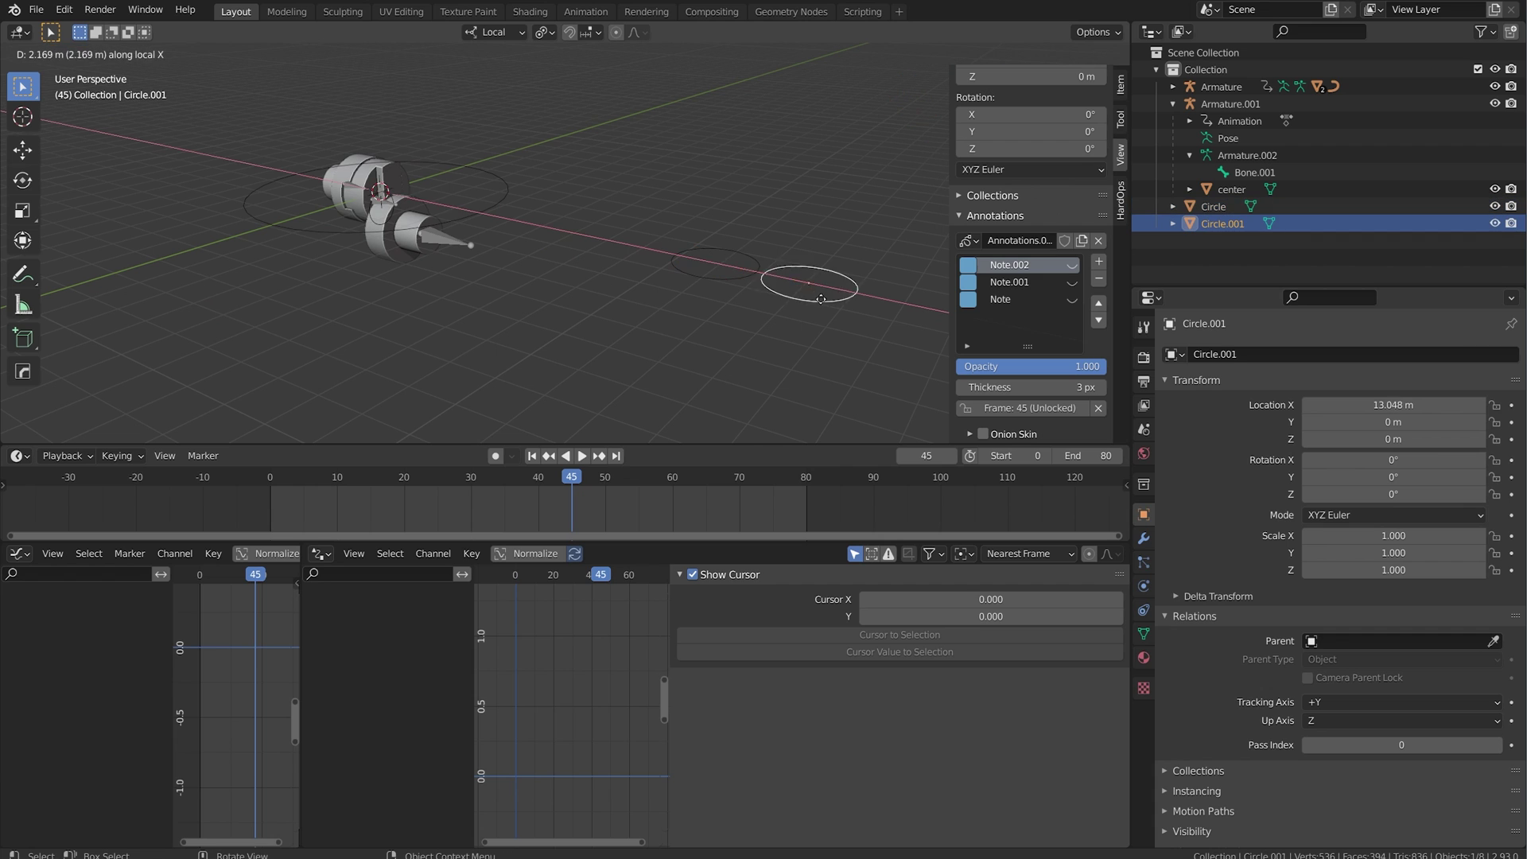
left_click(828, 272)
Rotate the mesh of Circle.001 by 90° about local Y in Edit Mode and return to Object Mode.
key("Tab")
type("ry90")
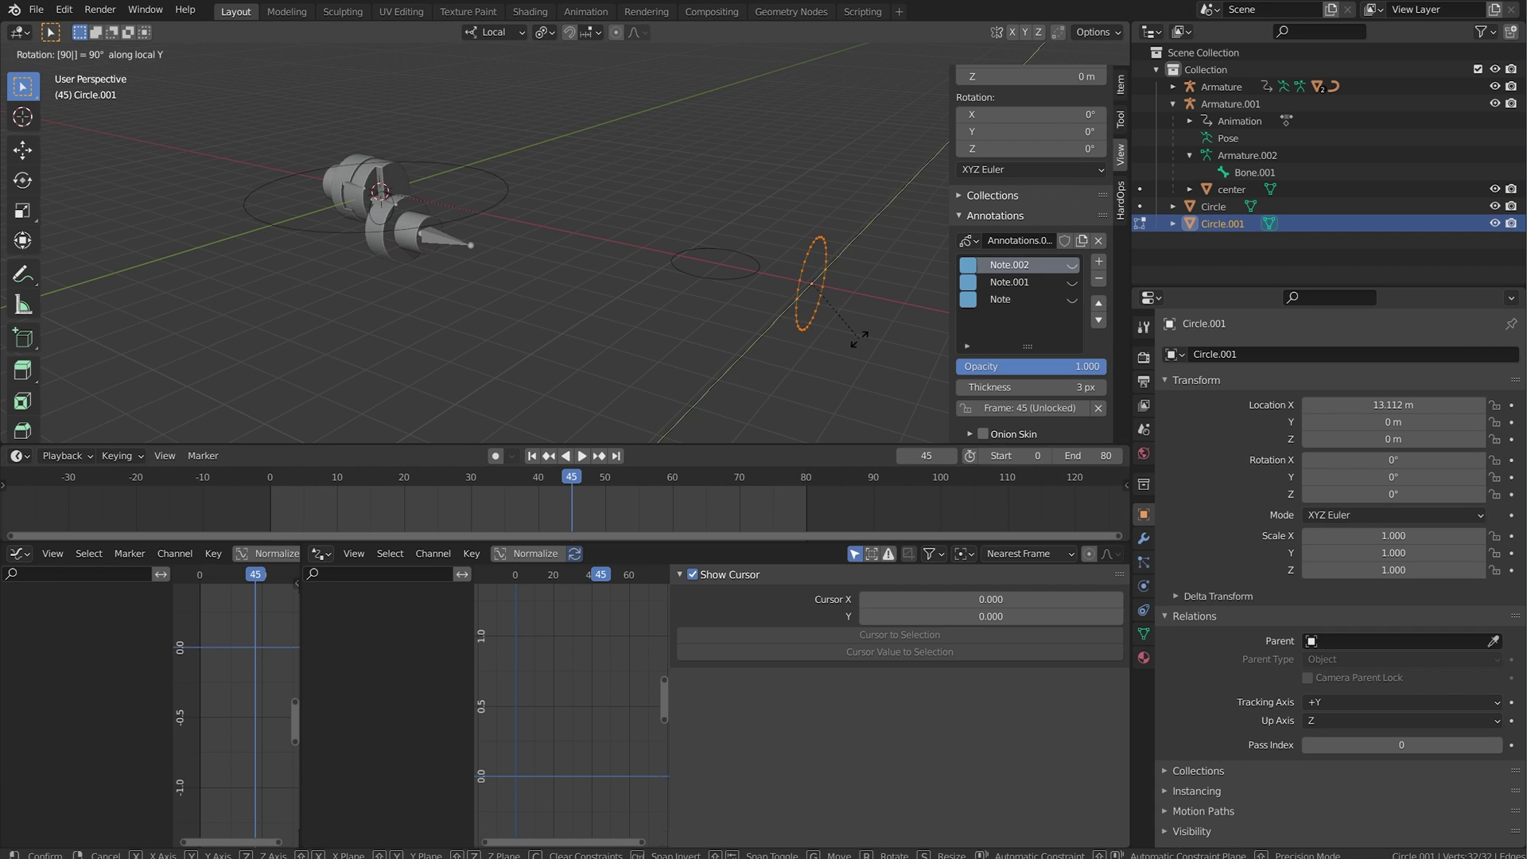
key("Return")
key("Tab")
Assign Circle.001 as the custom display shape of Bone.003 in Pose Mode.
left_click(447, 241)
key("ctrl+Tab")
left_click(1352, 751)
left_click(1340, 641)
Rotate the mesh of Circle.001 by 90° about Z in Edit Mode and return to Object Mode.
middle_click_drag(820, 260, 788, 261)
key("ctrl+Tab")
left_click(788, 258)
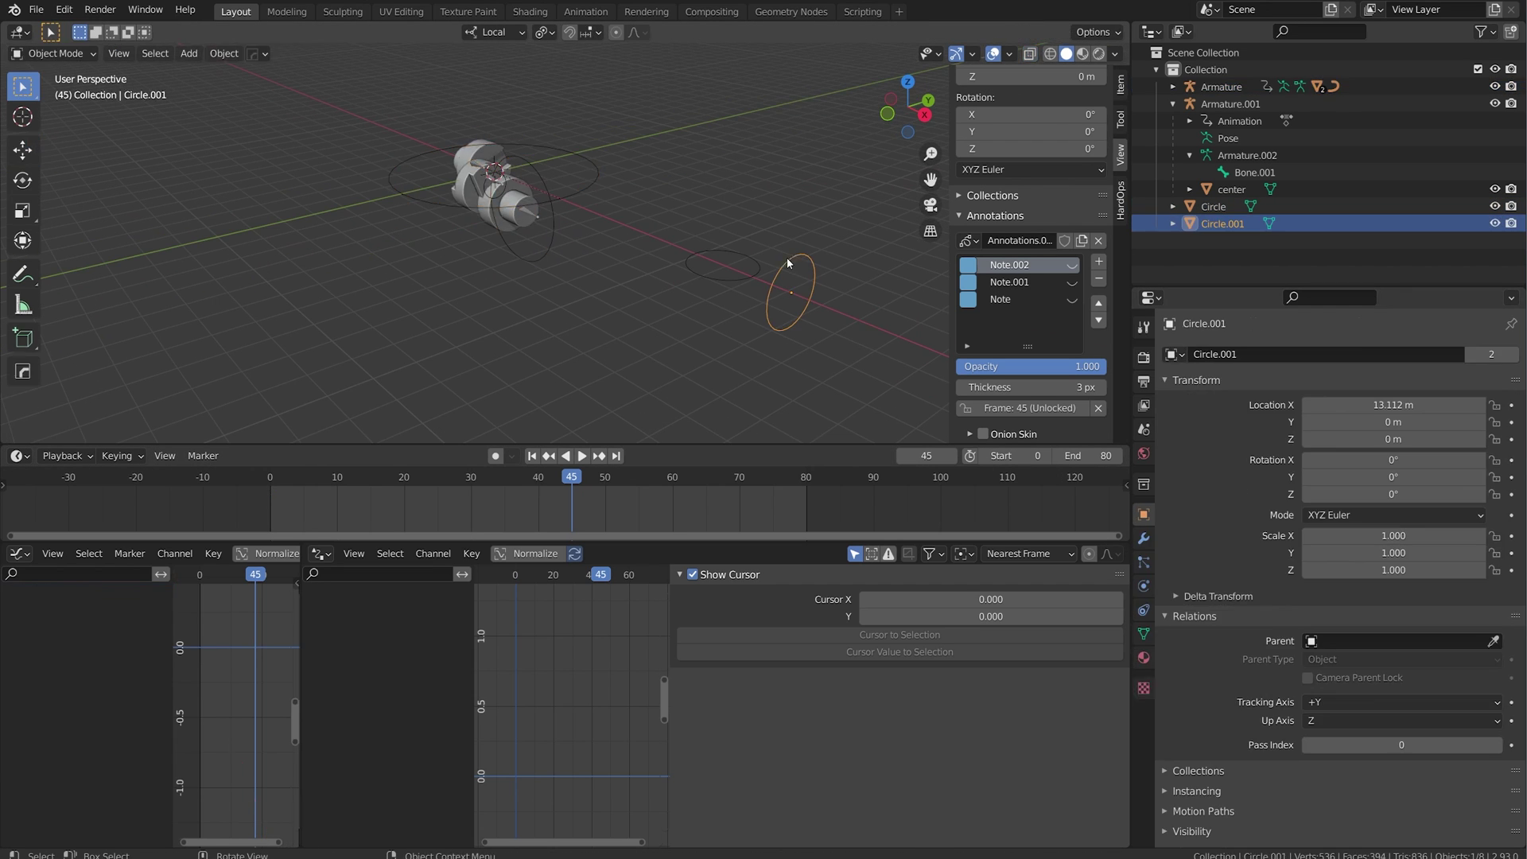
key("Tab")
key("r")
key("z")
key("9")
key("0")
key("Return")
key("Tab")
Select Bone.003 in Pose Mode and reduce its custom shape scale so the ring fits the hub.
middle_click_drag(545, 228, 563, 225)
scroll(563, 231, "up", 3)
left_click(614, 288)
key("ctrl+Tab")
left_click_drag(1401, 752, 1280, 751)
Select the bones of the two end hubs and move them to the armature's second bone layer.
left_click(1143, 586)
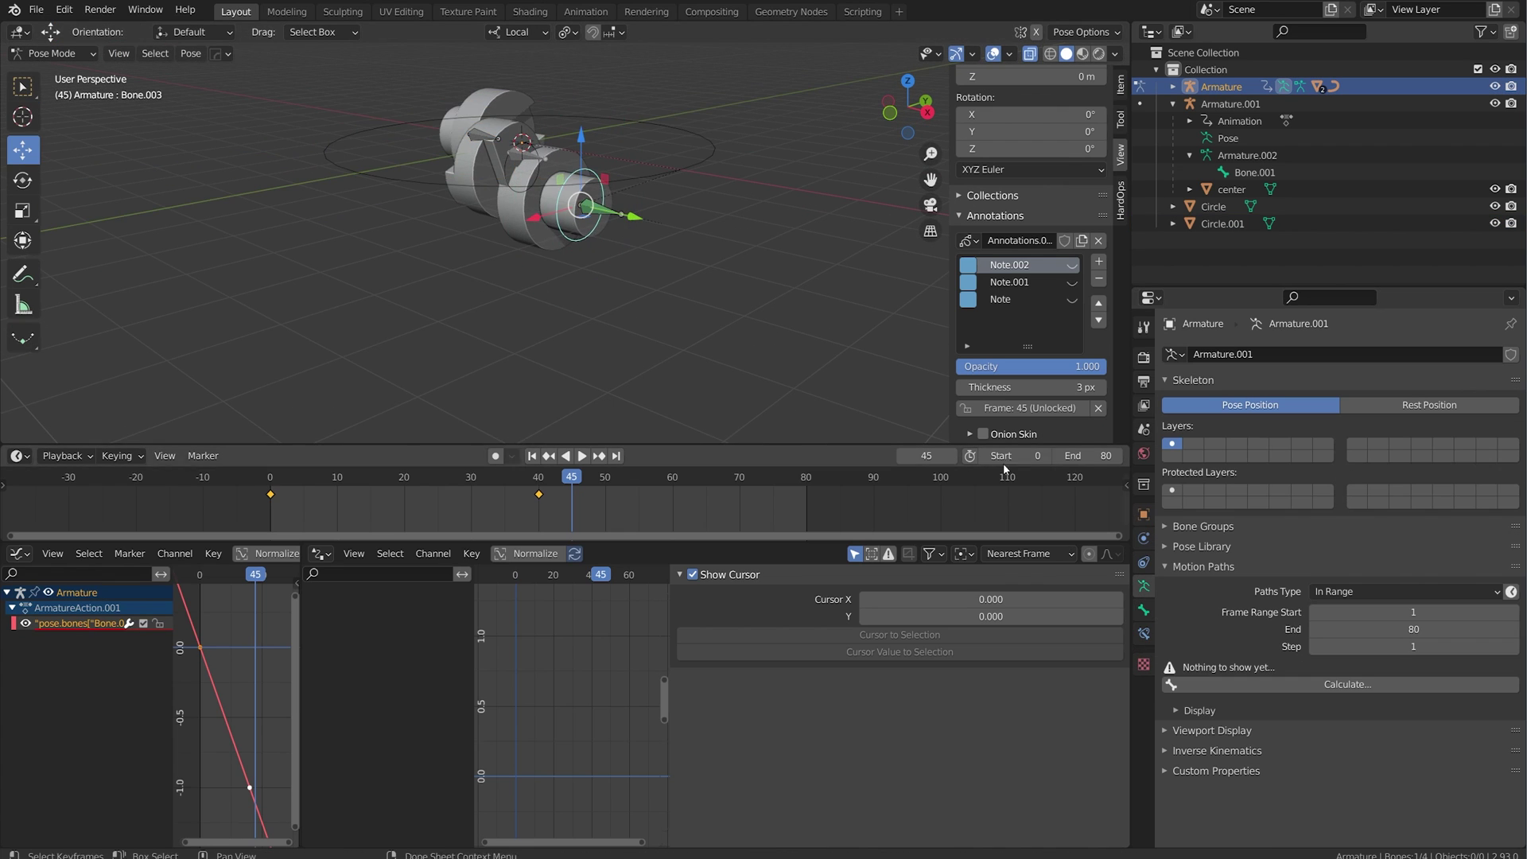
middle_click_drag(669, 289, 697, 269)
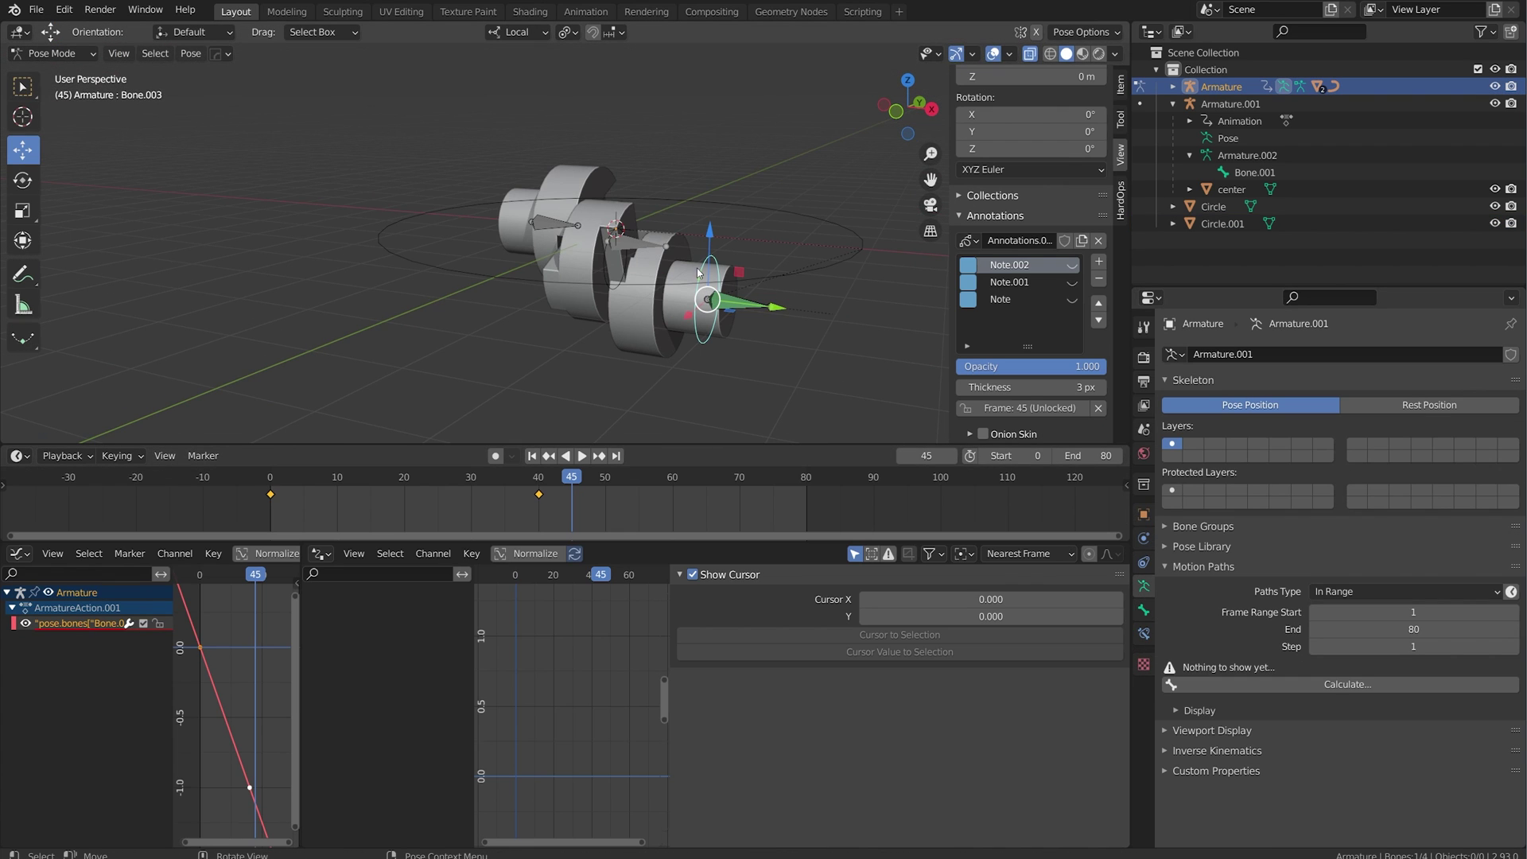
left_click(630, 248)
left_click(739, 304)
left_click(539, 225, "shift")
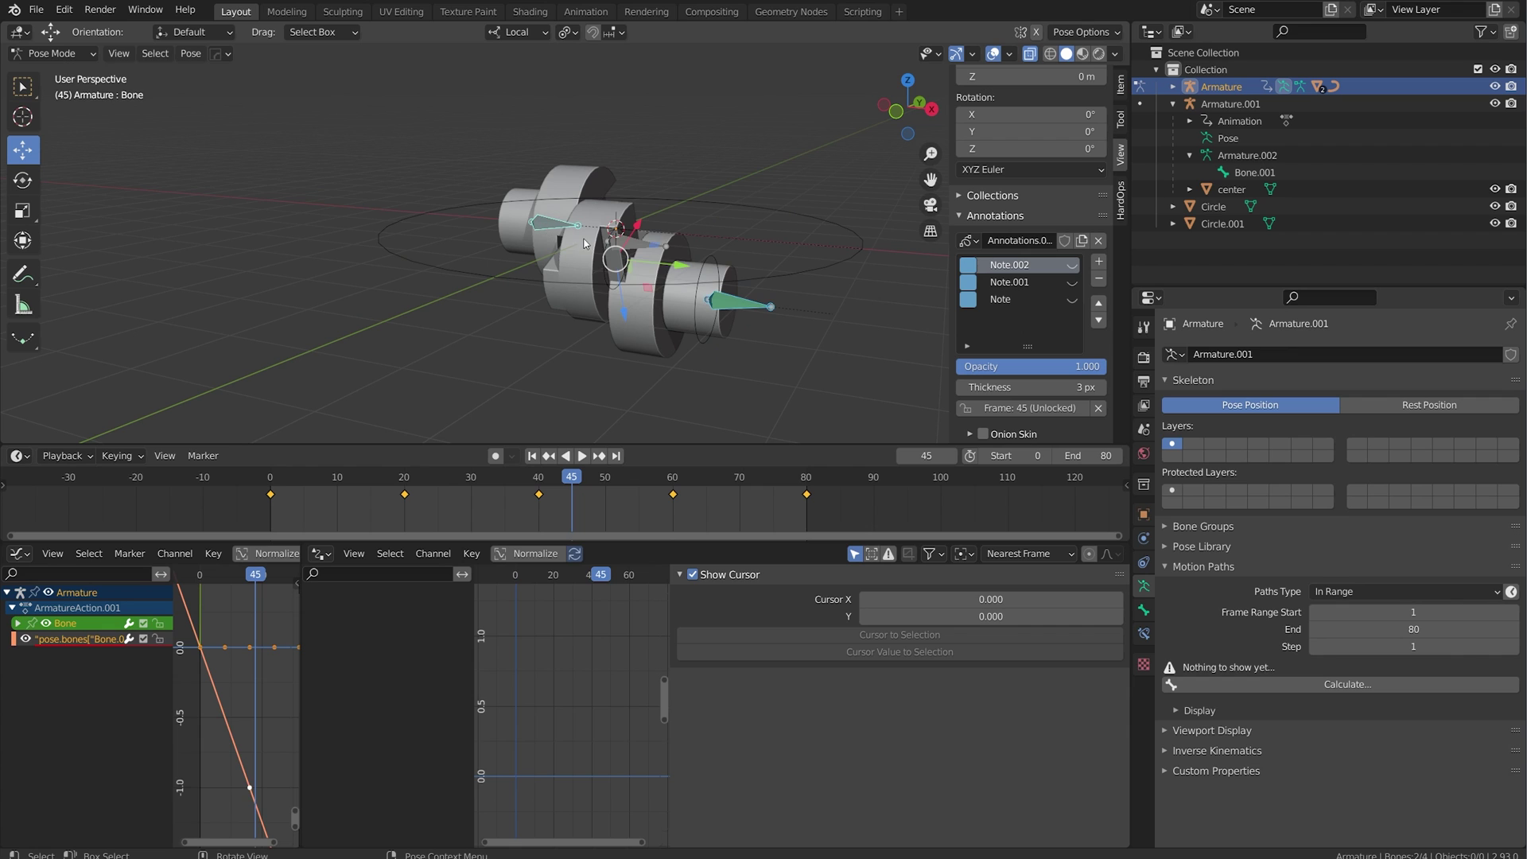
key("m")
left_click(604, 280)
Return to Object Mode and hide Armature.001, Circle and Circle.001 in the viewport.
key("ctrl+Tab")
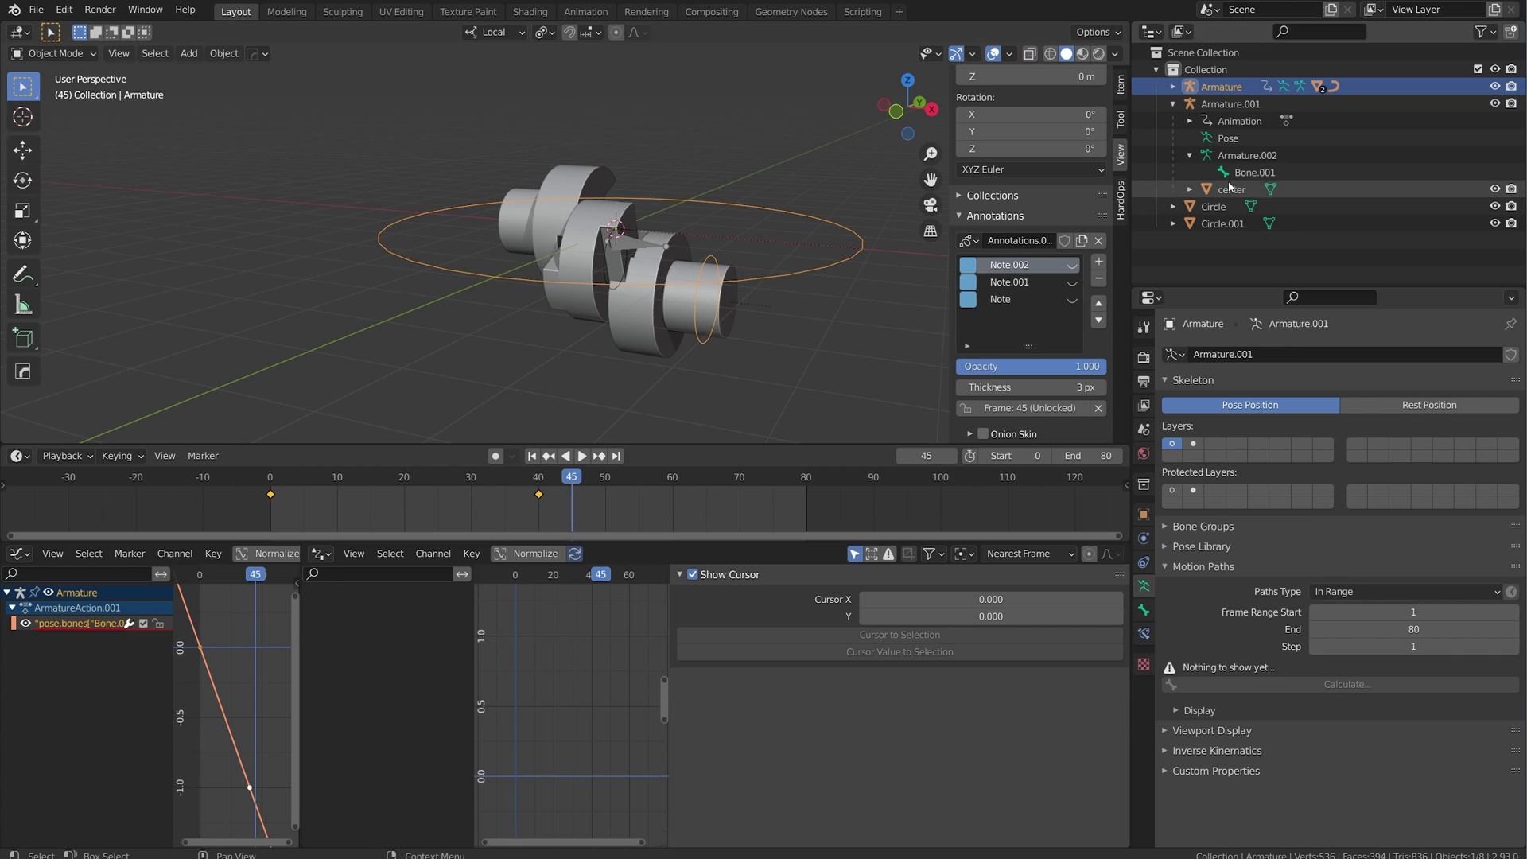
left_click(1463, 104)
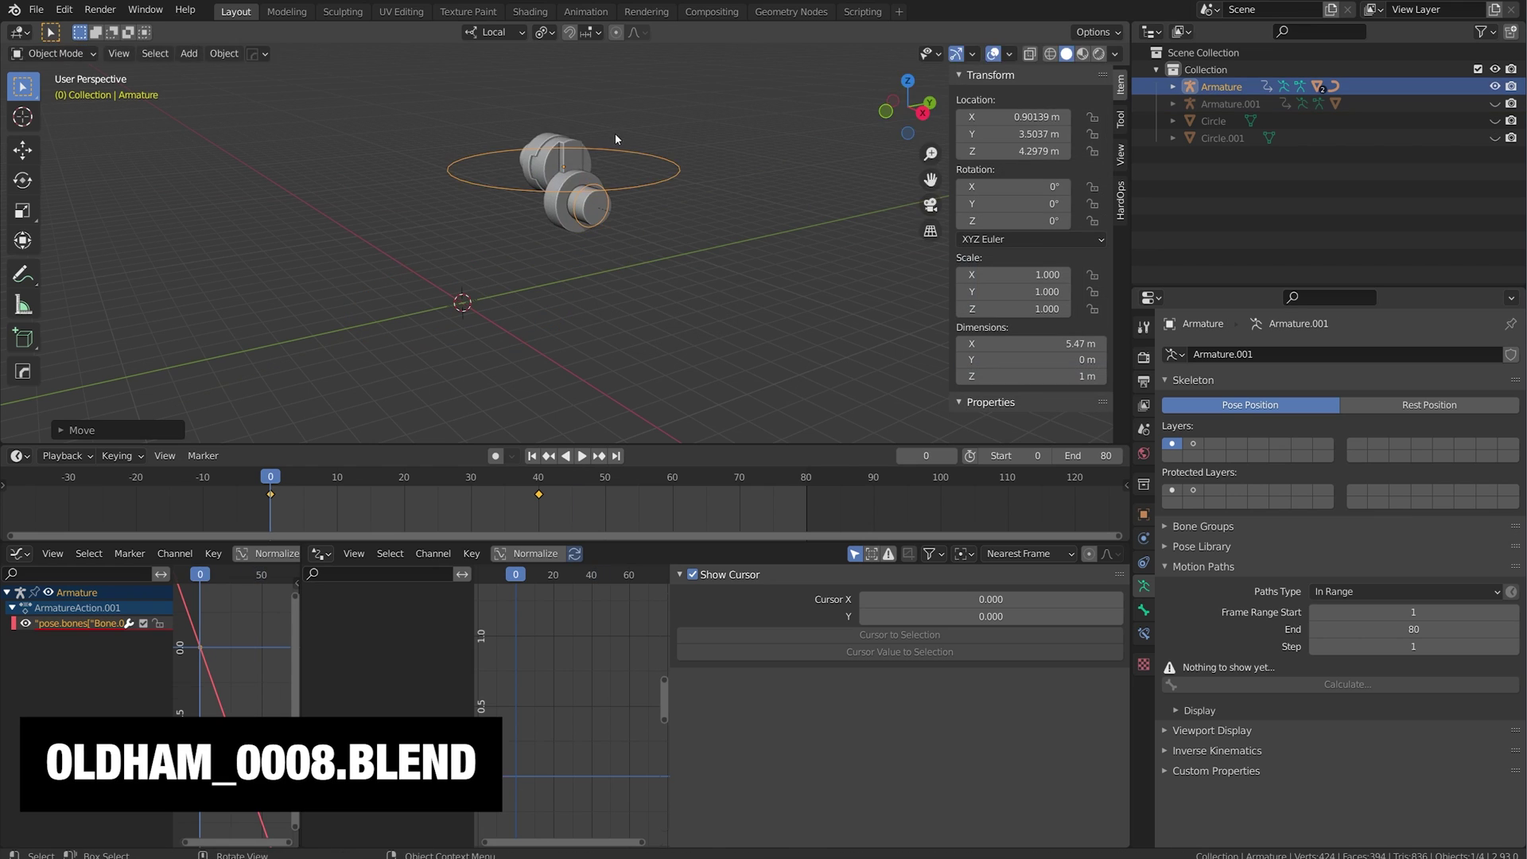
Rotate the Armature object freely with two trackball rotations to about X 1.62°, Y 12.3° and Z 299°.
key("r")
key("r")
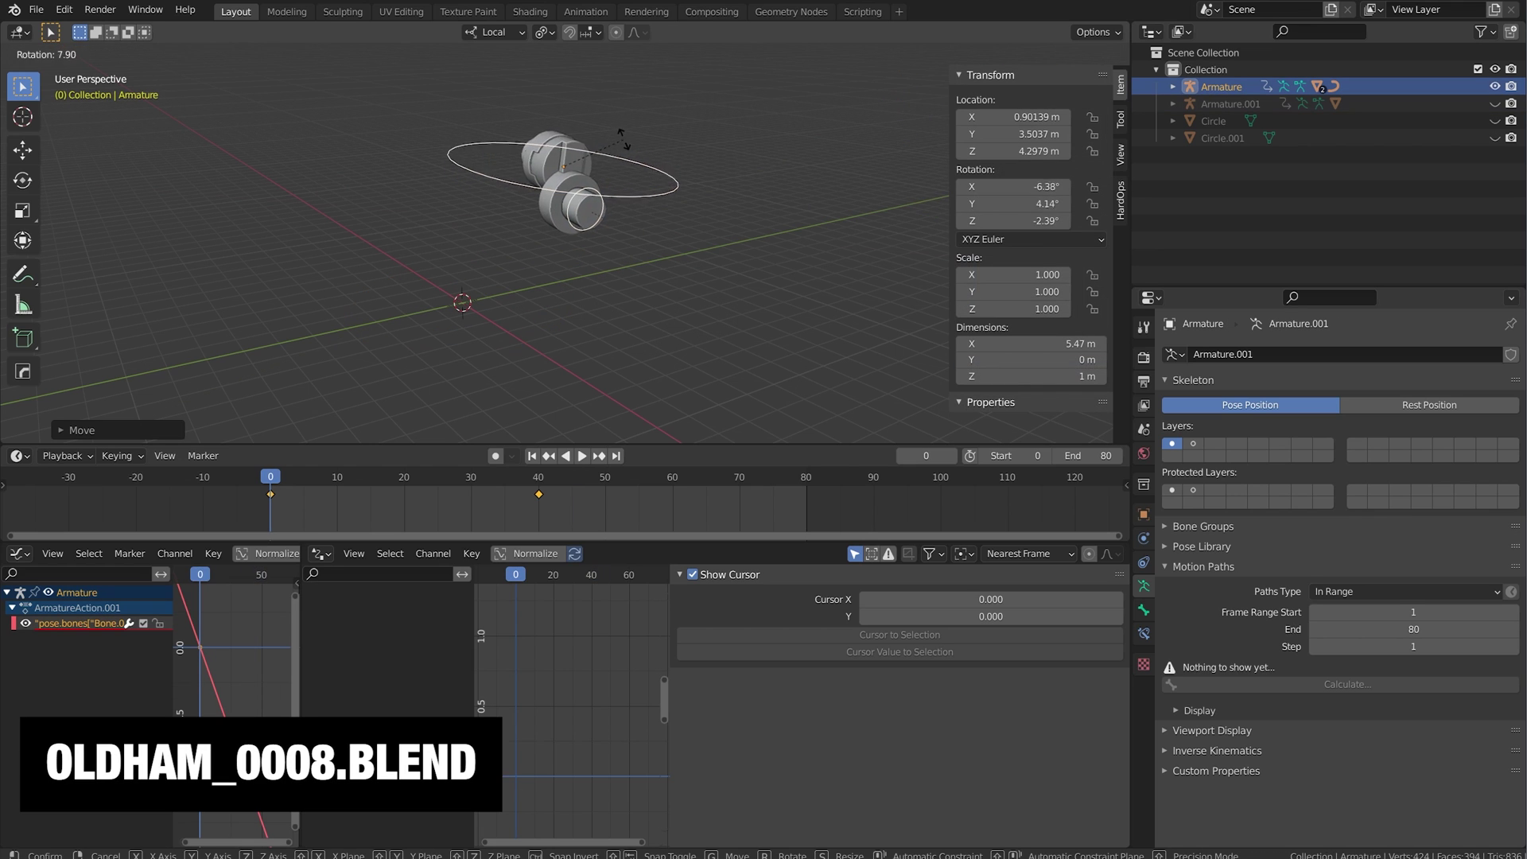
left_click(722, 184)
middle_click_drag(722, 184, 582, 242)
key("r")
key("r")
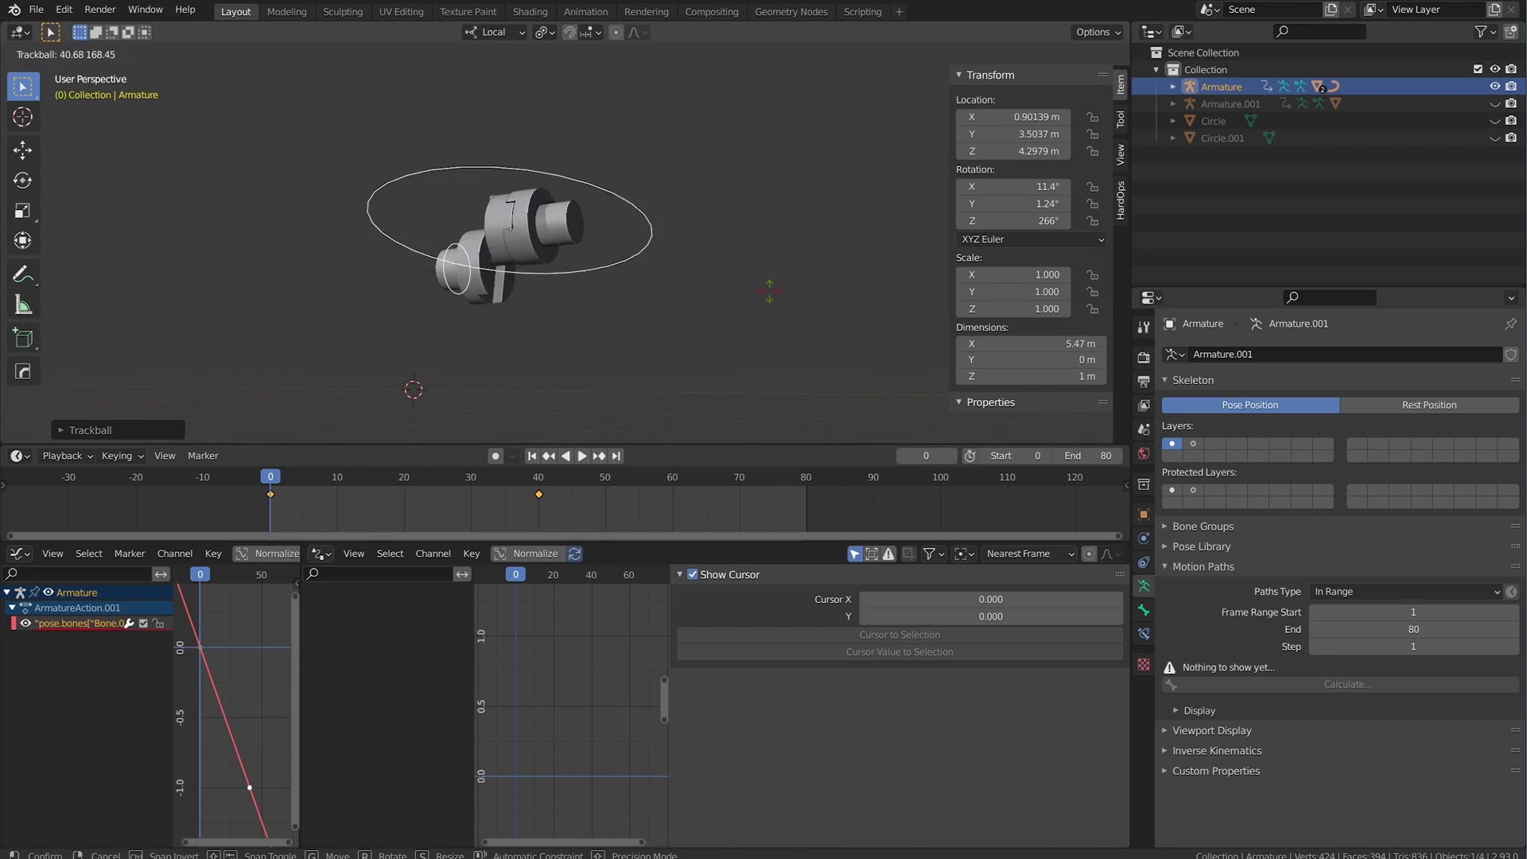
left_click(595, 261)
Play the animation to check the coupling's motion in its rotated position, stopping at frame 24.
key("space")
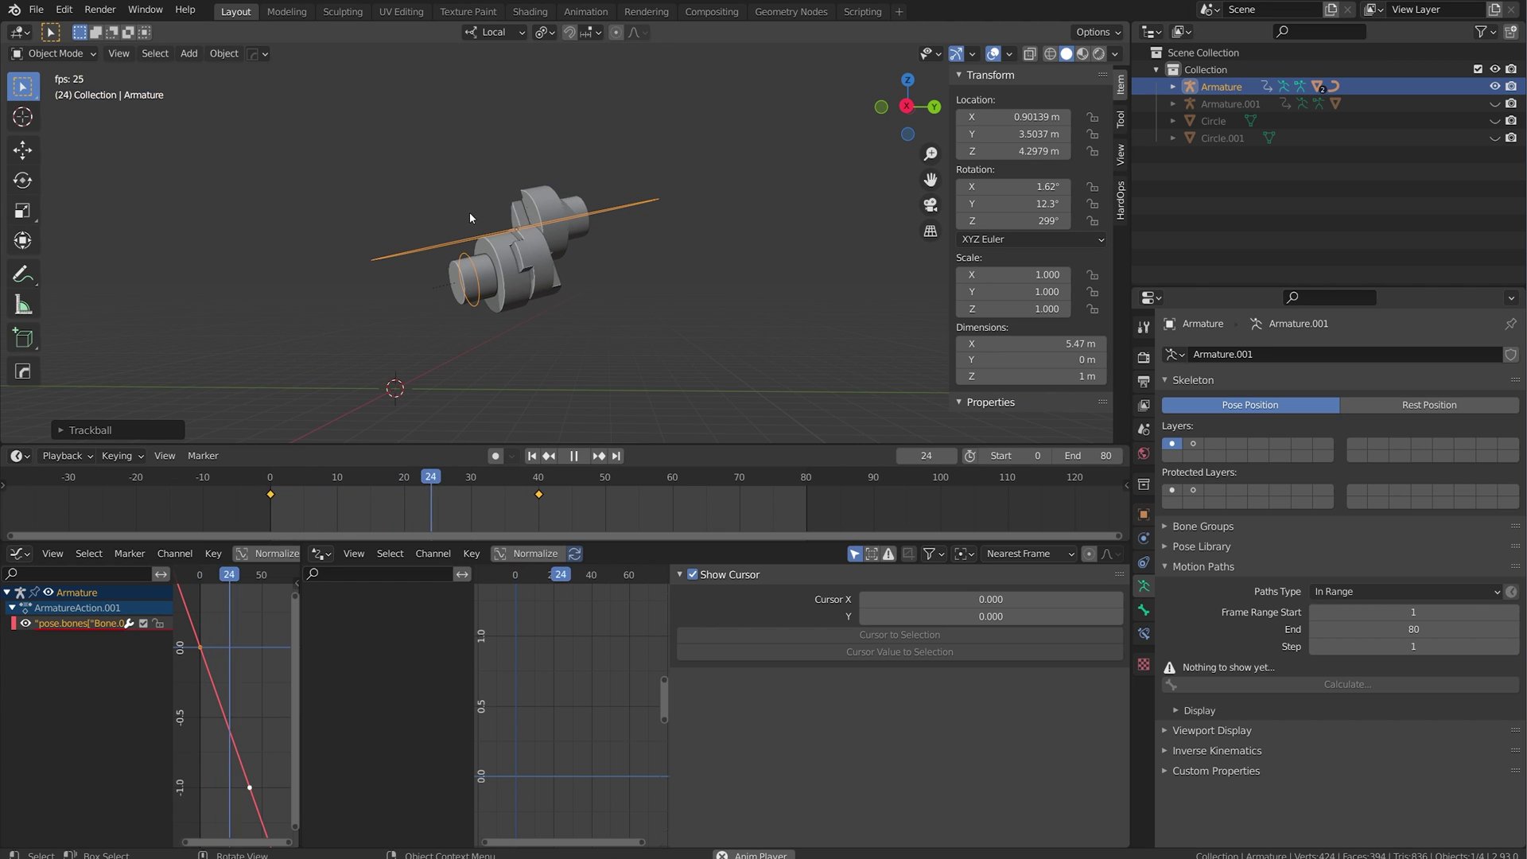
middle_click_drag(469, 212, 579, 270)
key("space")
scroll(556, 280, "down", 2)
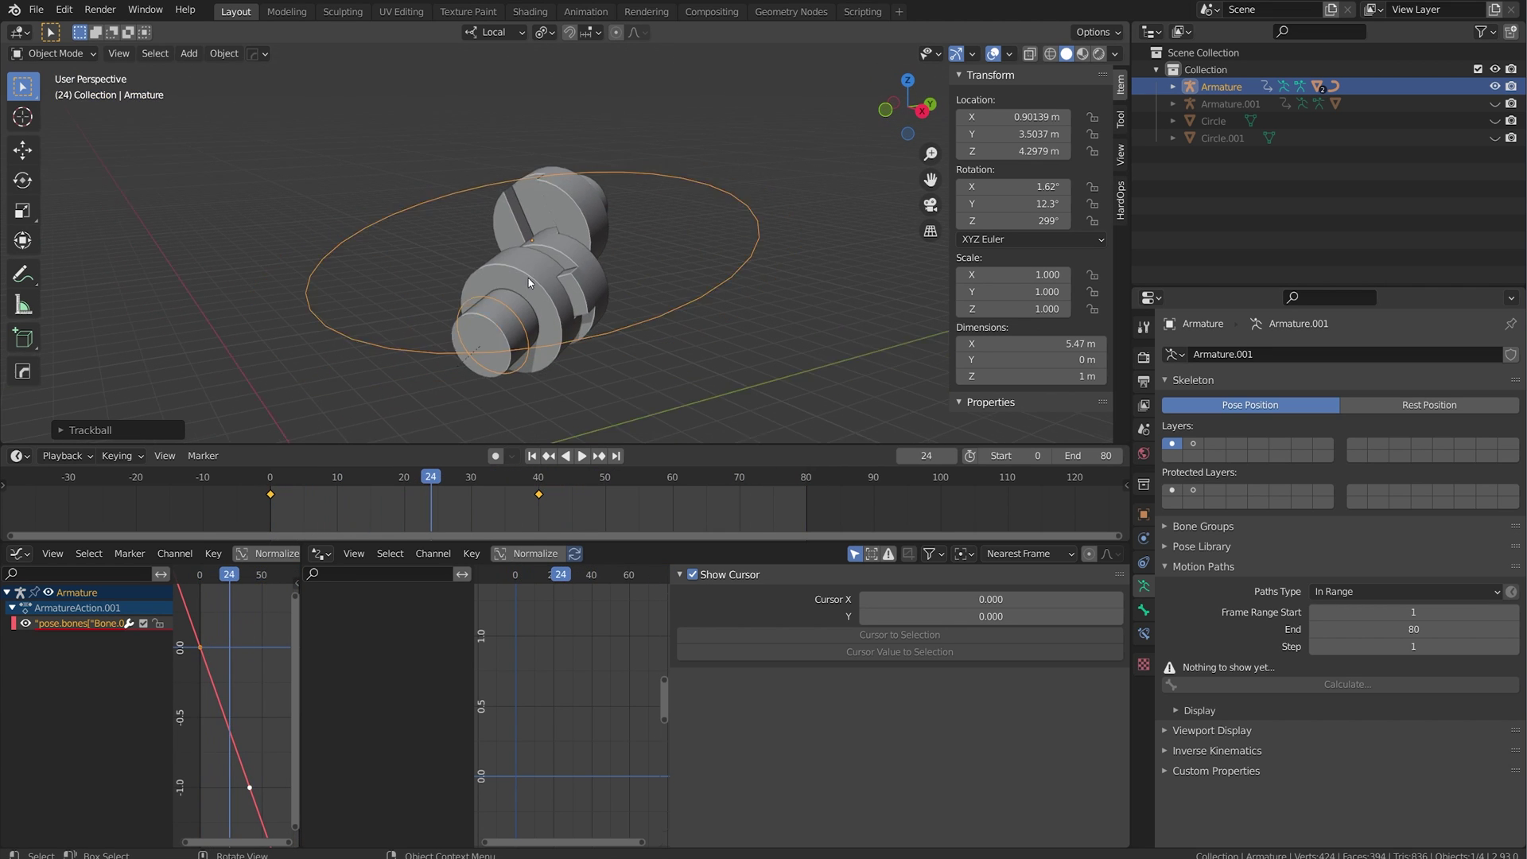
Enter Pose Mode with Local orientation and slide the end hub's control bone along its local Z axis to about -0.163 m.
key("ctrl+Tab")
middle_click_drag(496, 297, 567, 281)
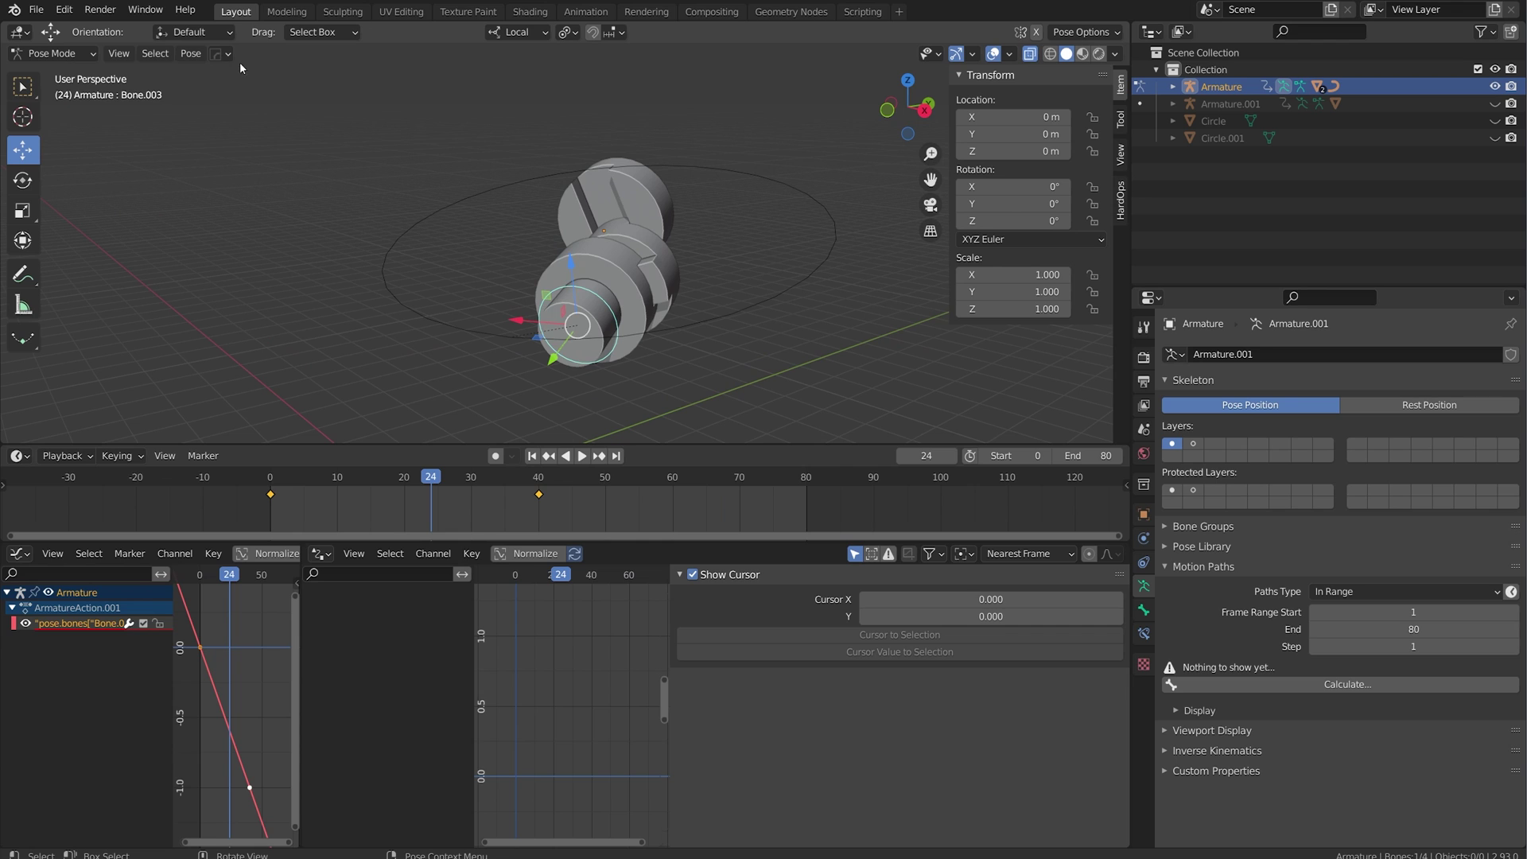
left_click(517, 33)
left_click(499, 103)
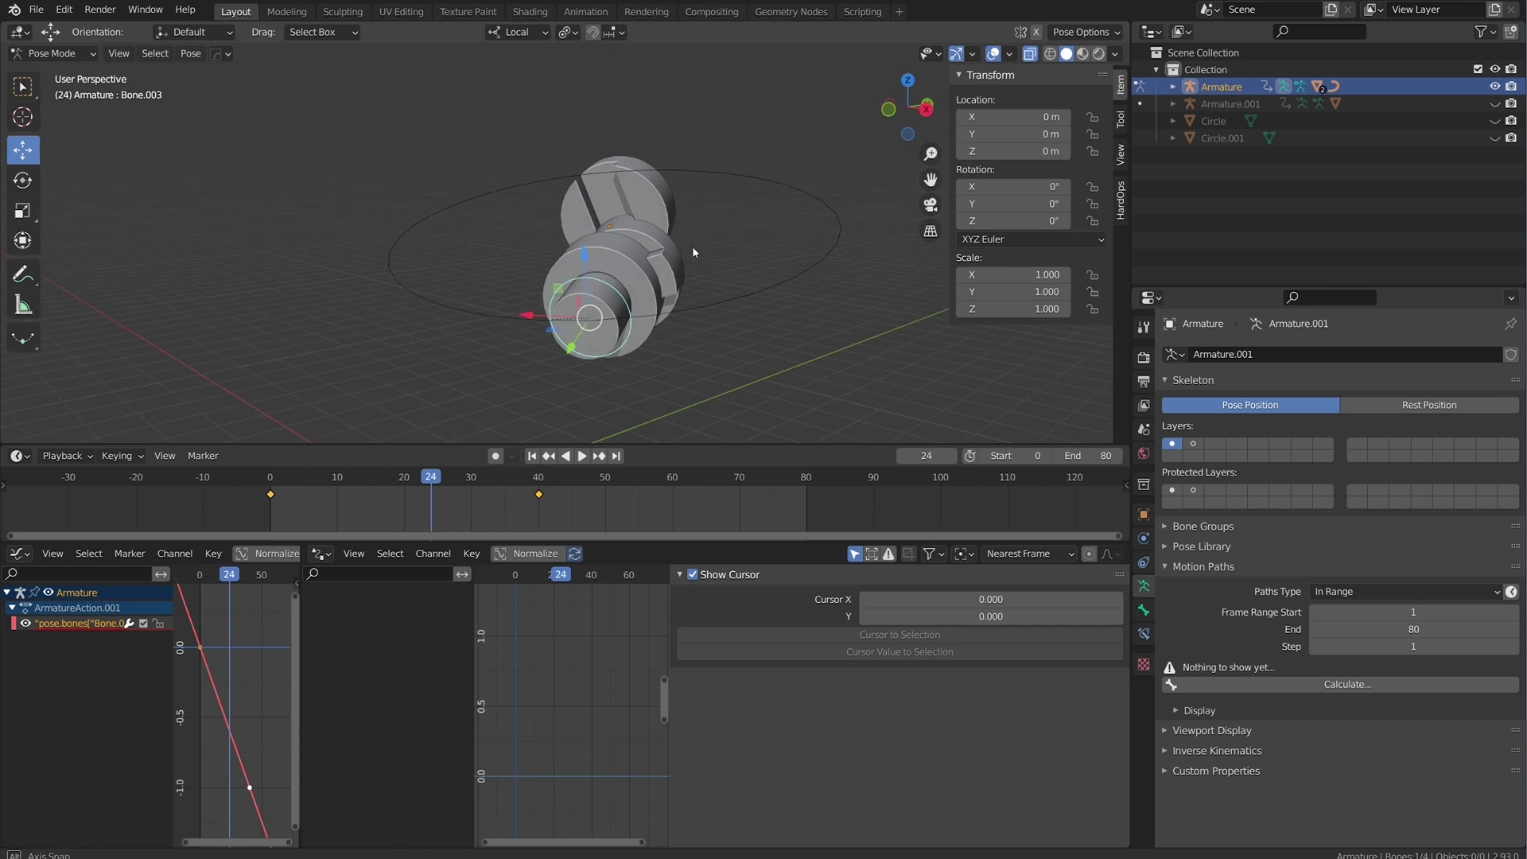
key("g")
key("z")
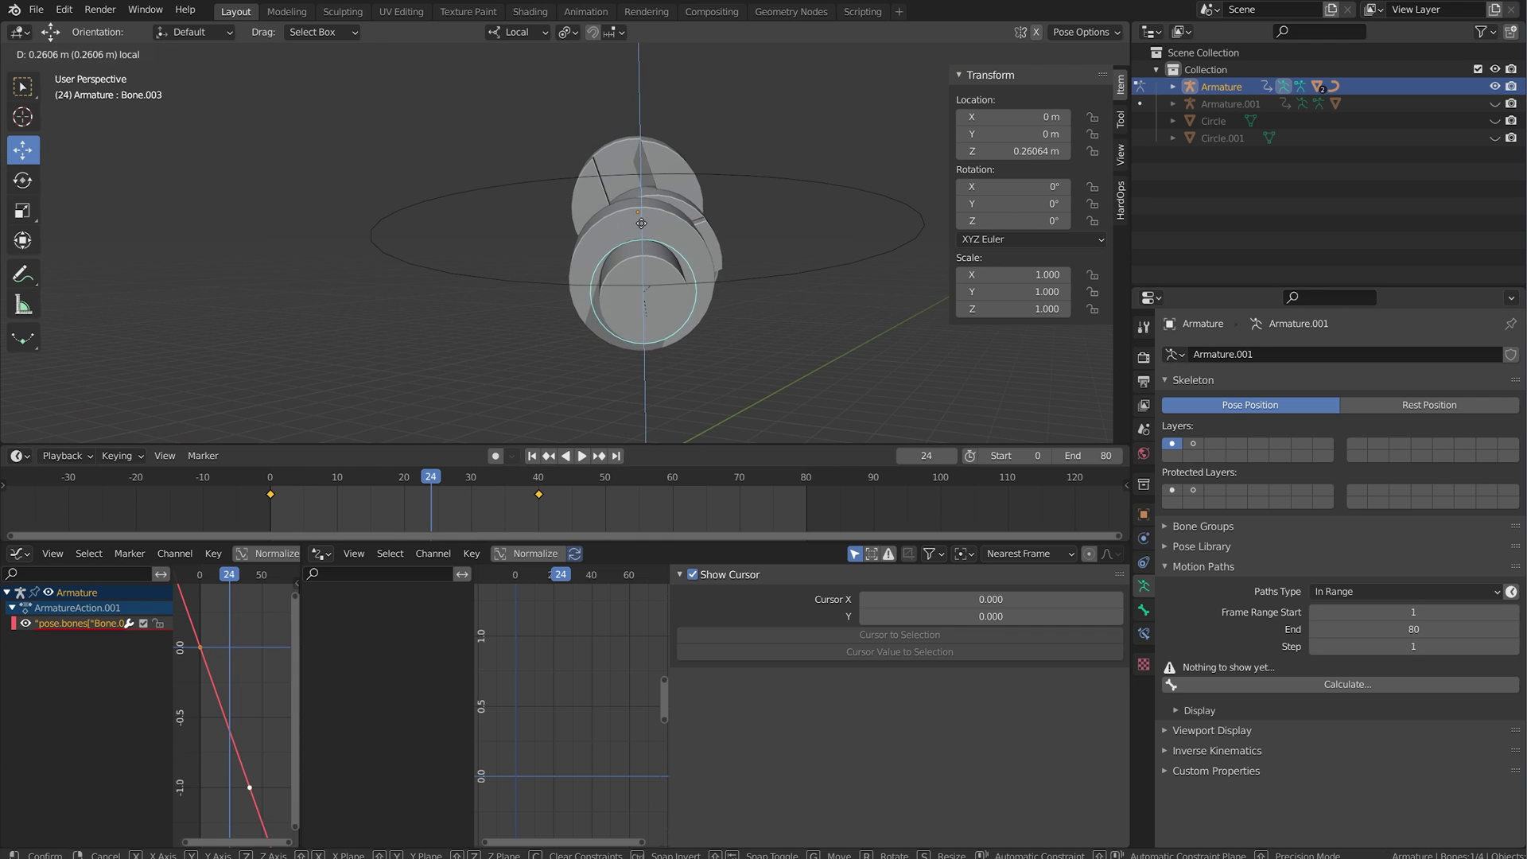
left_click(644, 249)
mouse_move(1011, 151)
left_mouse_down()
mouse_move(971, 151)
mouse_move(1008, 151)
left_mouse_up()
Rotate the large circular control bone freely to about W 0.798, X 0.502, Y 0.177, Z -0.282, and move it to a new place.
left_click(747, 180)
scroll(660, 220, "down", 1)
middle_click_drag(657, 218, 779, 204)
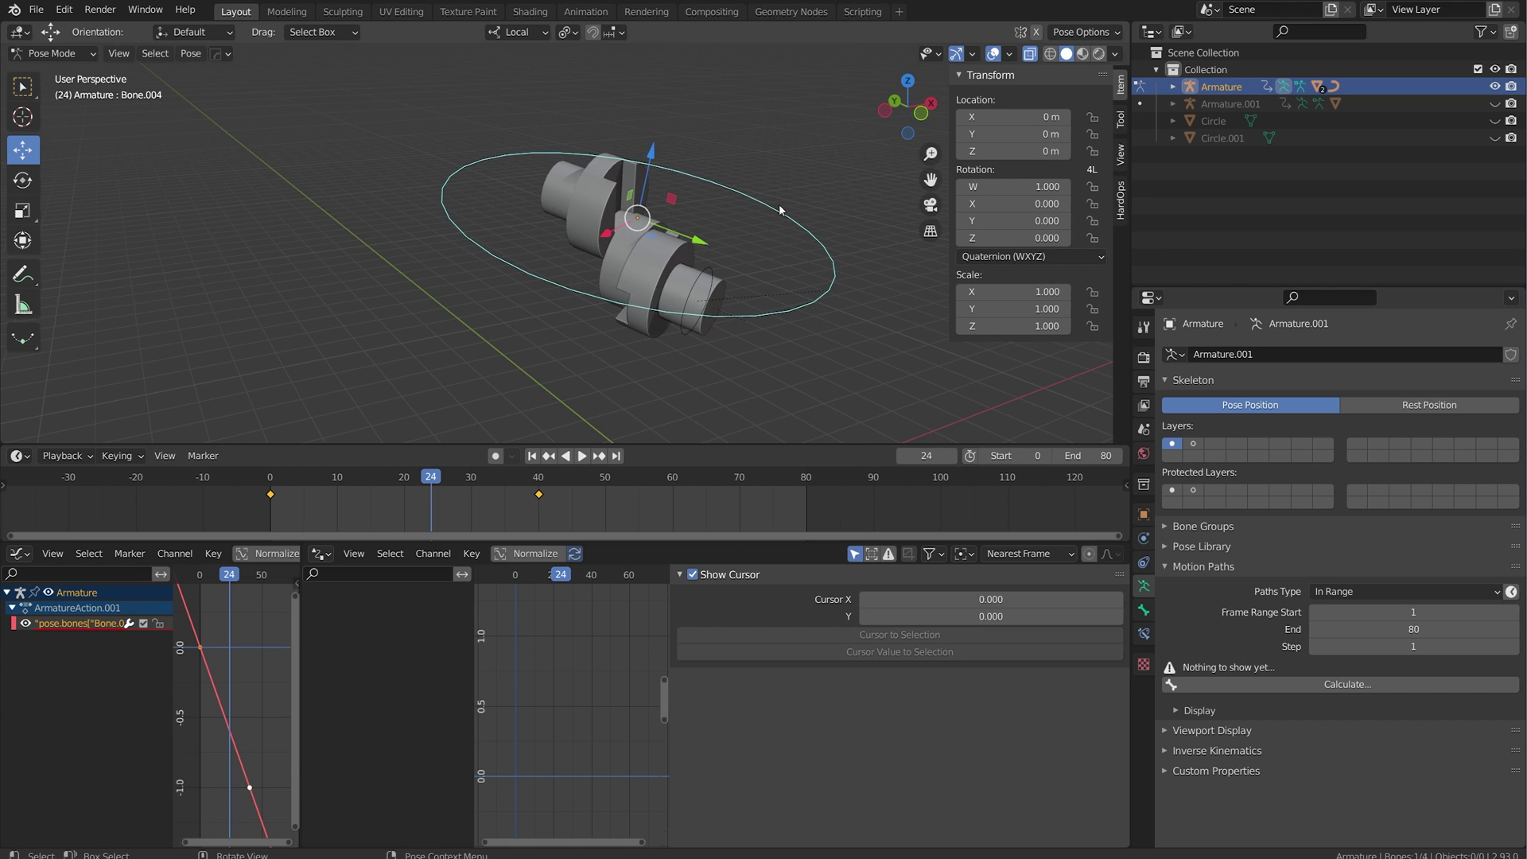
key("r")
left_click(707, 131)
key("r")
key("r")
left_click(717, 145)
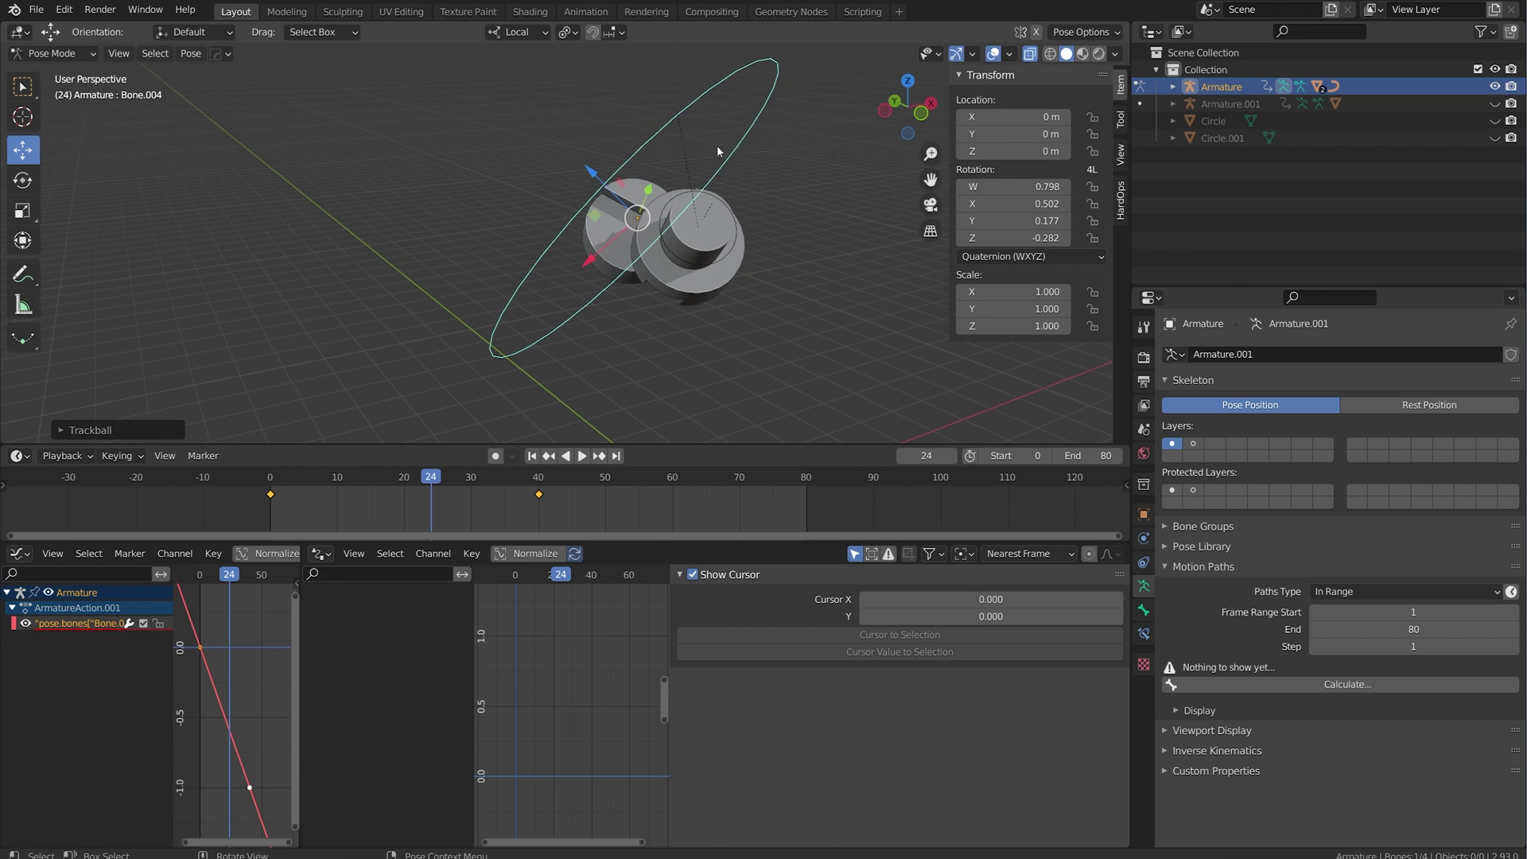
key("g")
left_click(394, 189)
Slide the end hub's control bone further along its local Z axis and play the animation to check the coupling.
middle_click_drag(395, 194, 689, 344)
scroll(531, 188, "down", 1)
left_click(541, 186)
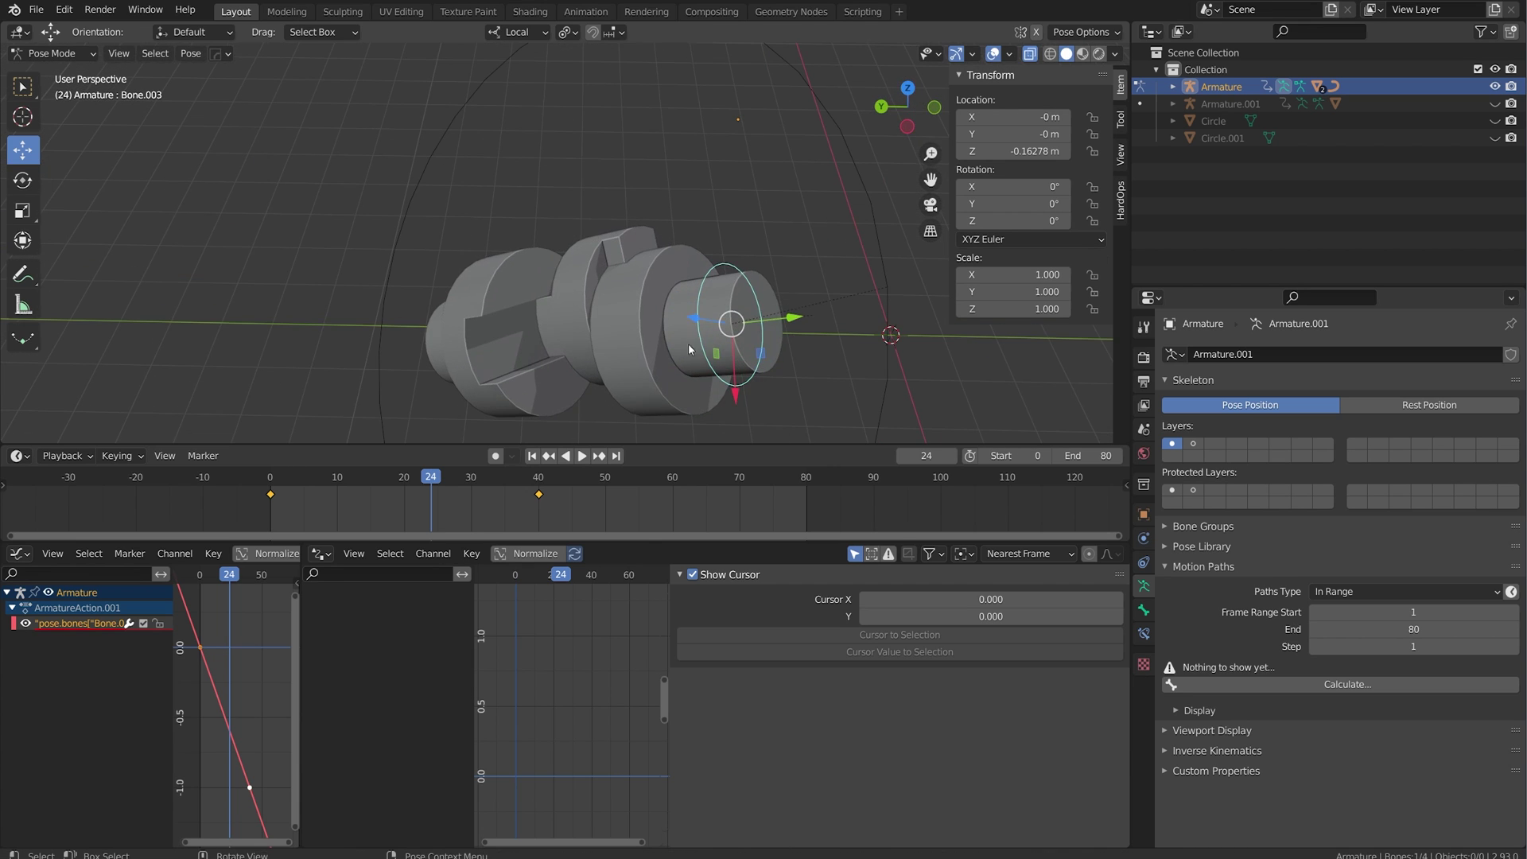
key("g")
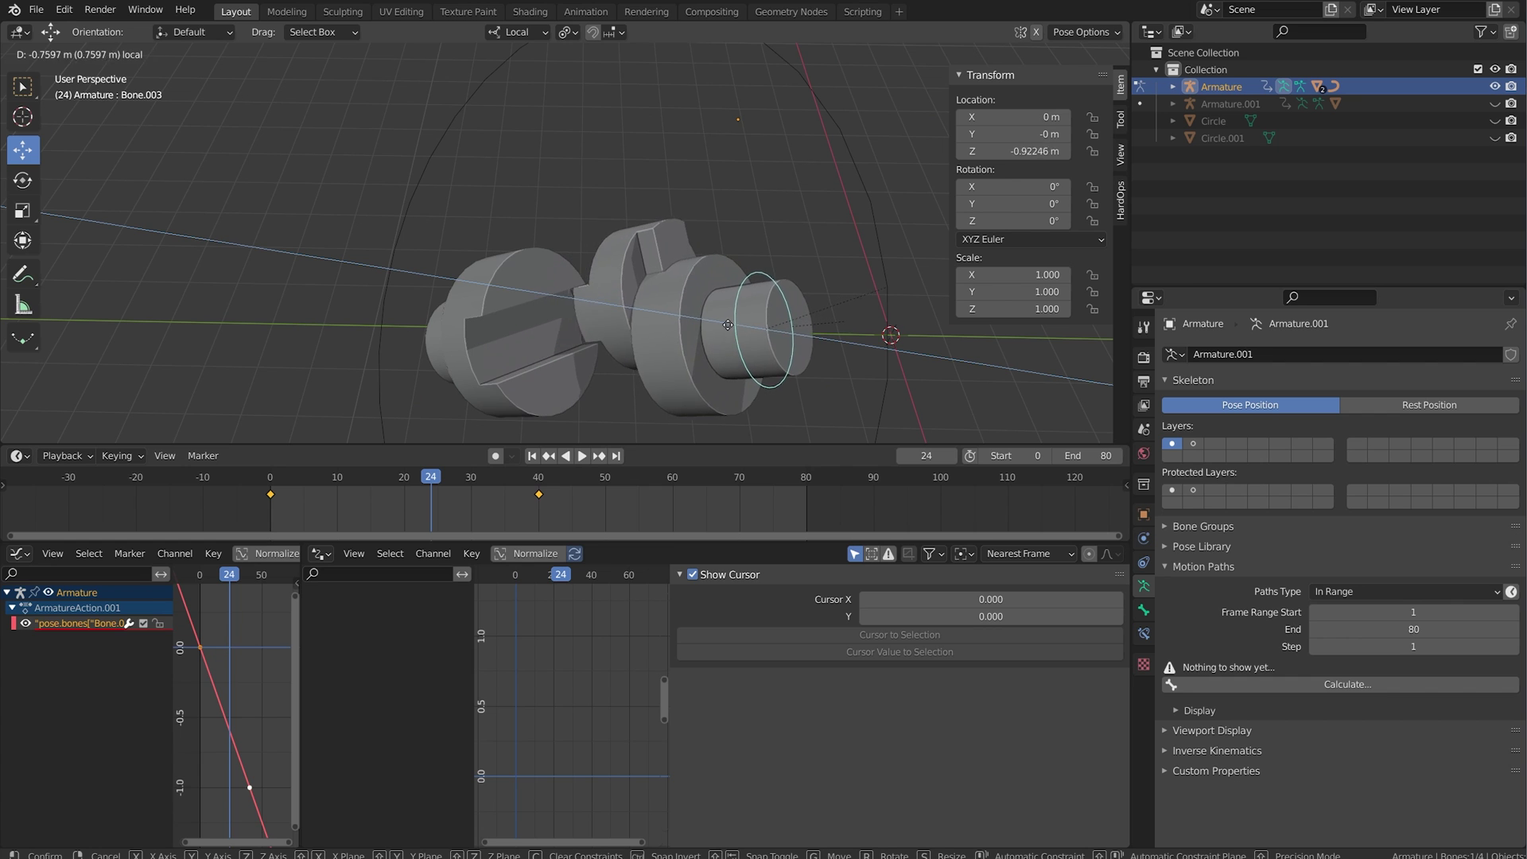
left_click(708, 323)
key("space")
middle_click_drag(703, 274, 582, 297)
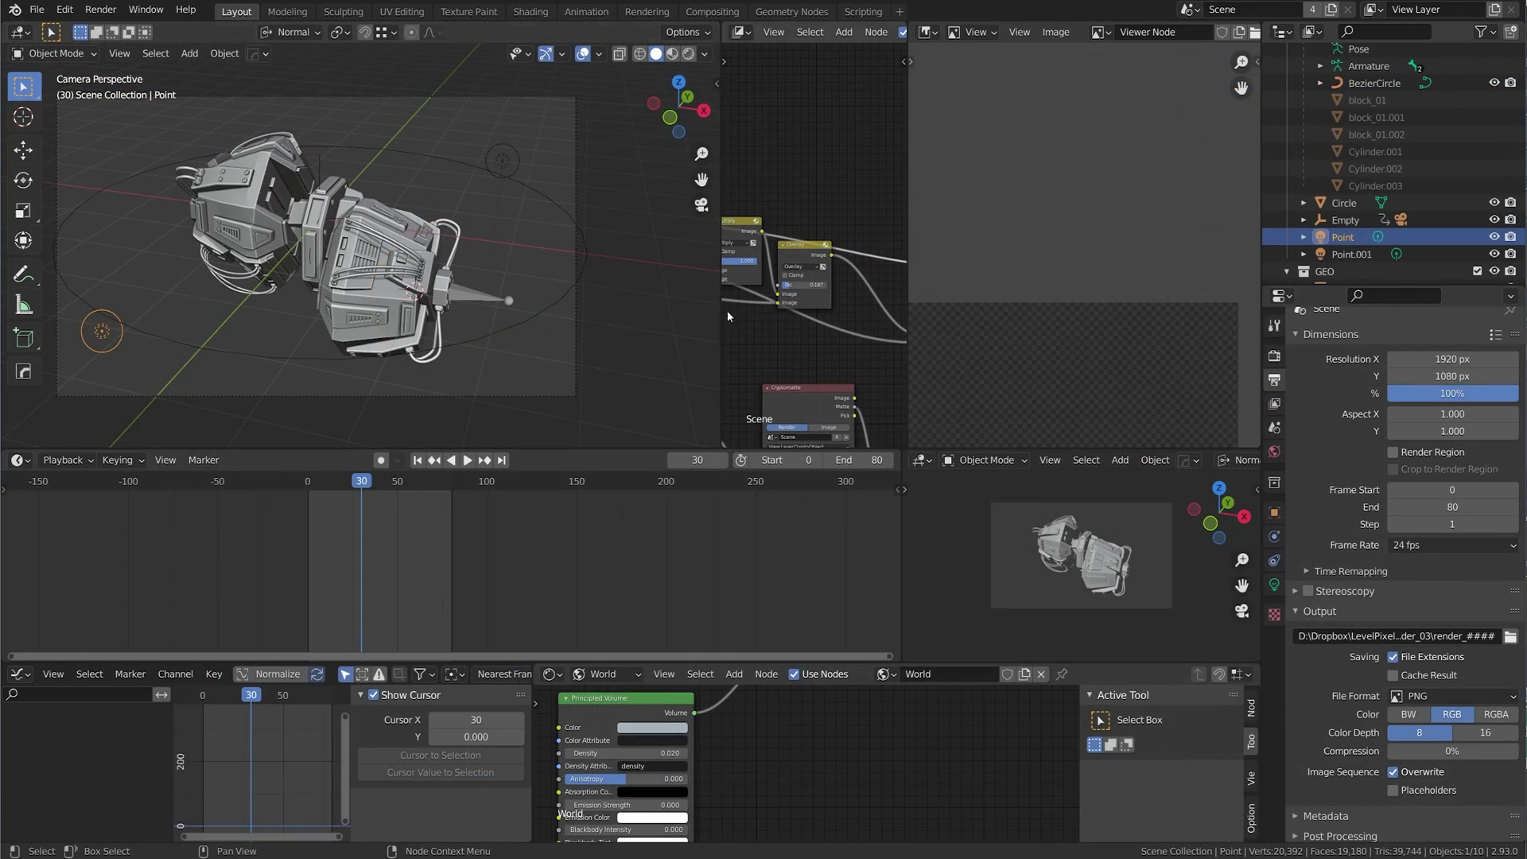
In the finished detailed coupling scene, select the block_01.002 mesh, play the animation and preview it in Rendered viewport shading.
left_click(420, 275)
key("space")
middle_click_drag(334, 270, 219, 270)
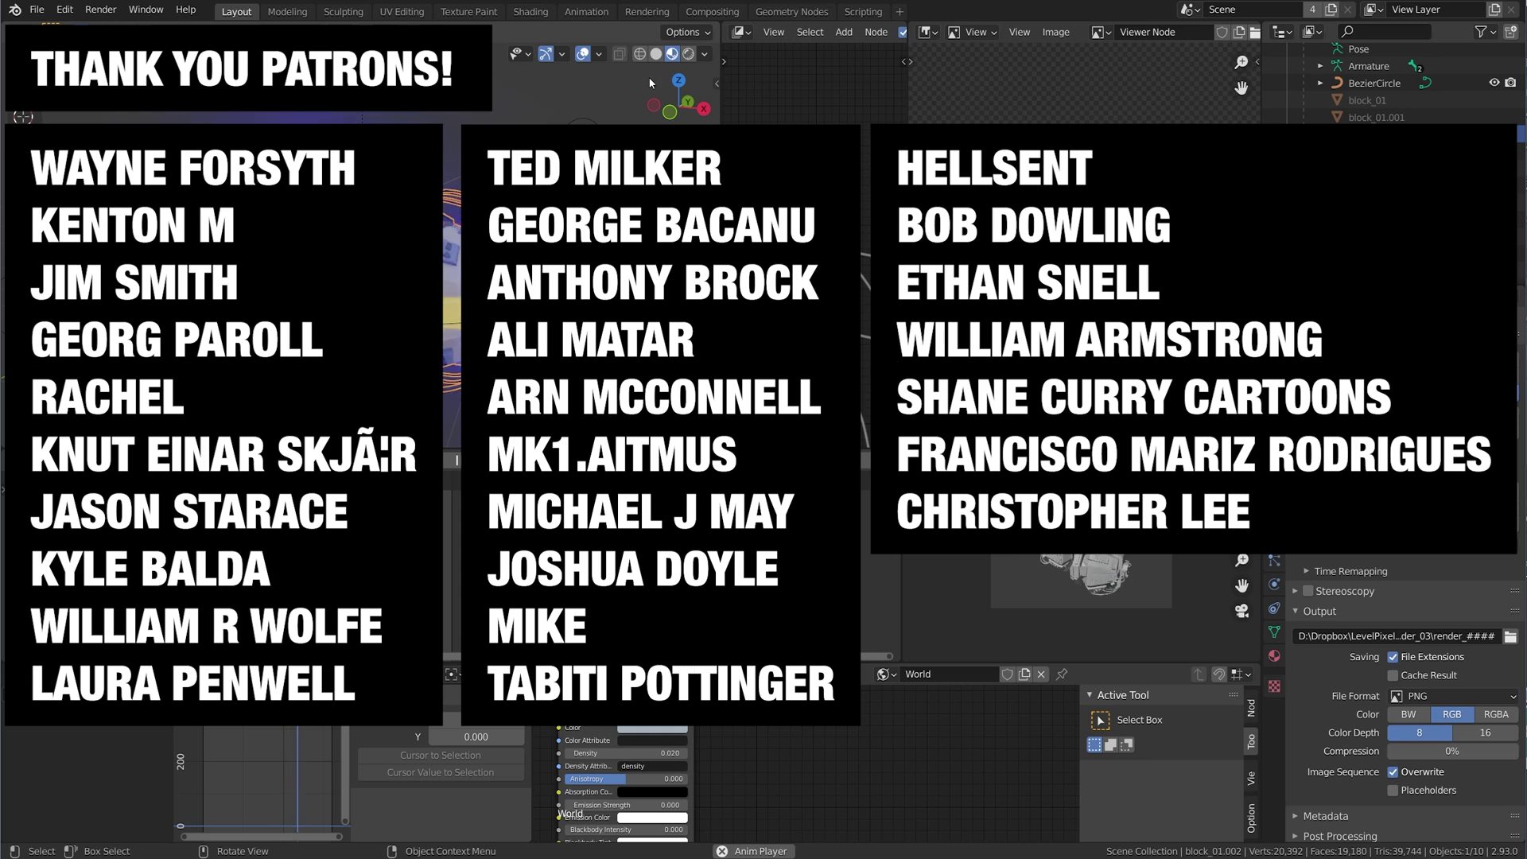
left_click(688, 54)
middle_click_drag(493, 279, 442, 270)
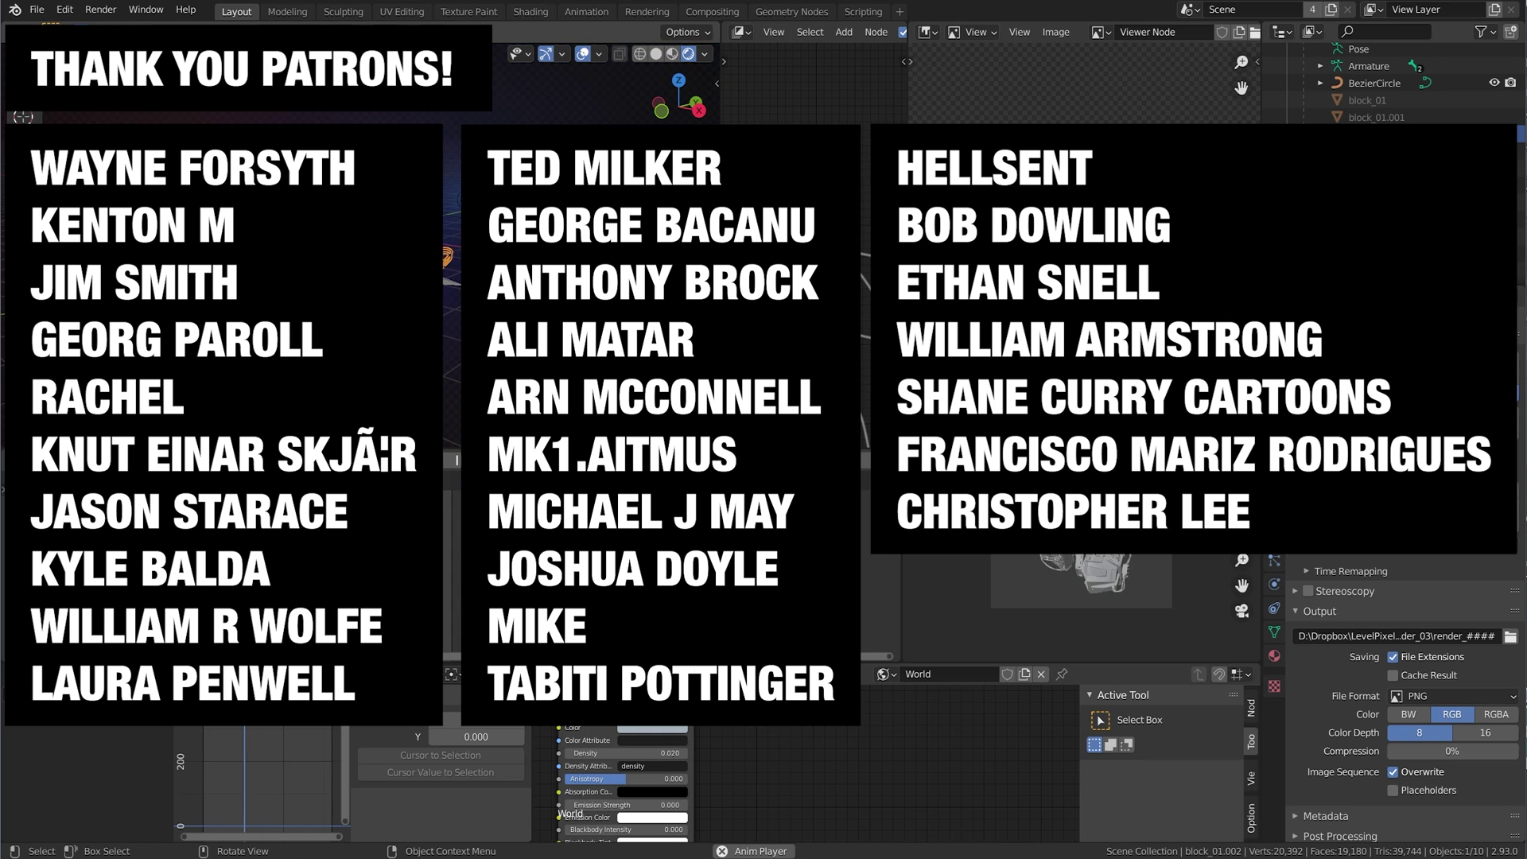